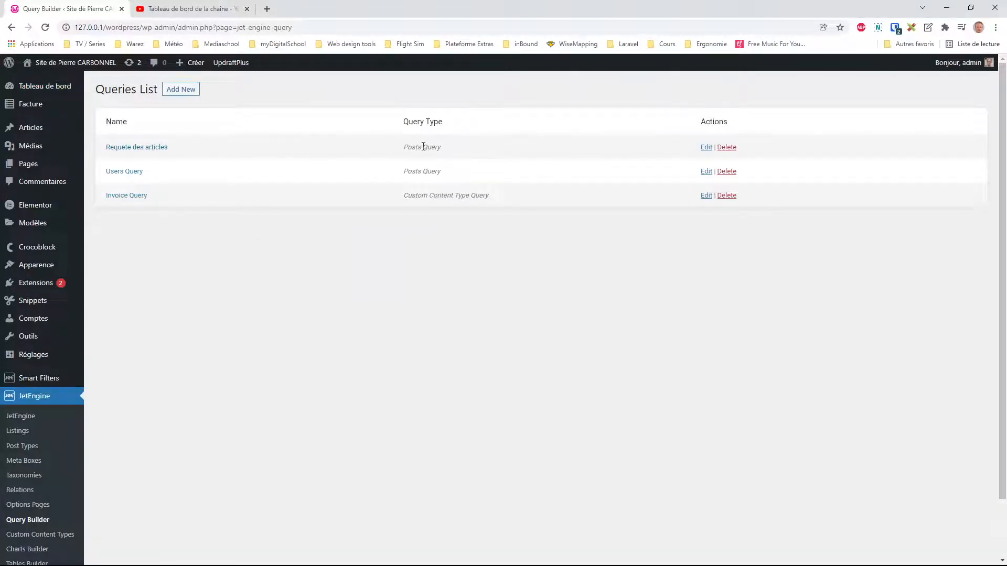
- Open the Requete des articles query, enable its results preview, and review its General and Meta Query settings
click(157, 150)
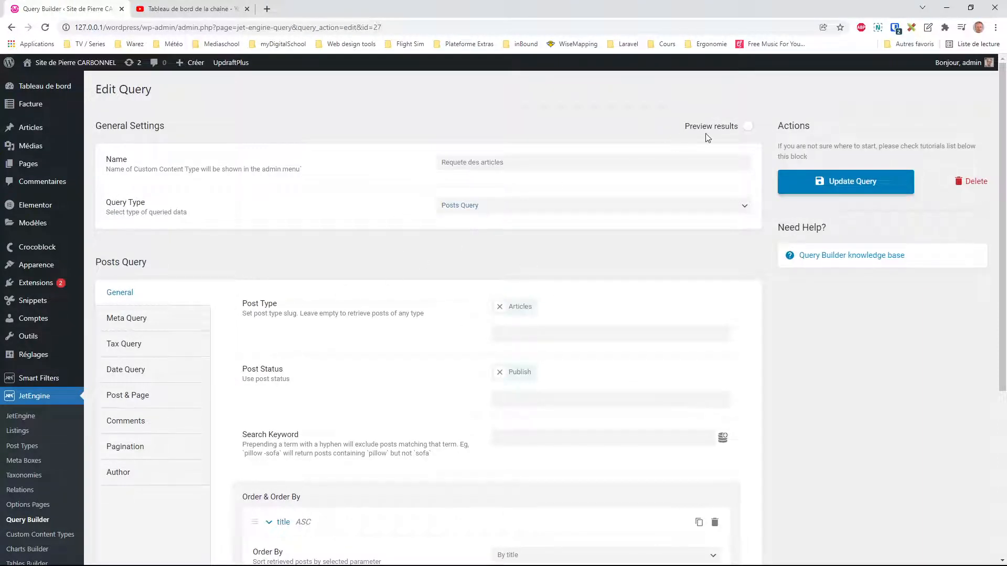
click(754, 128)
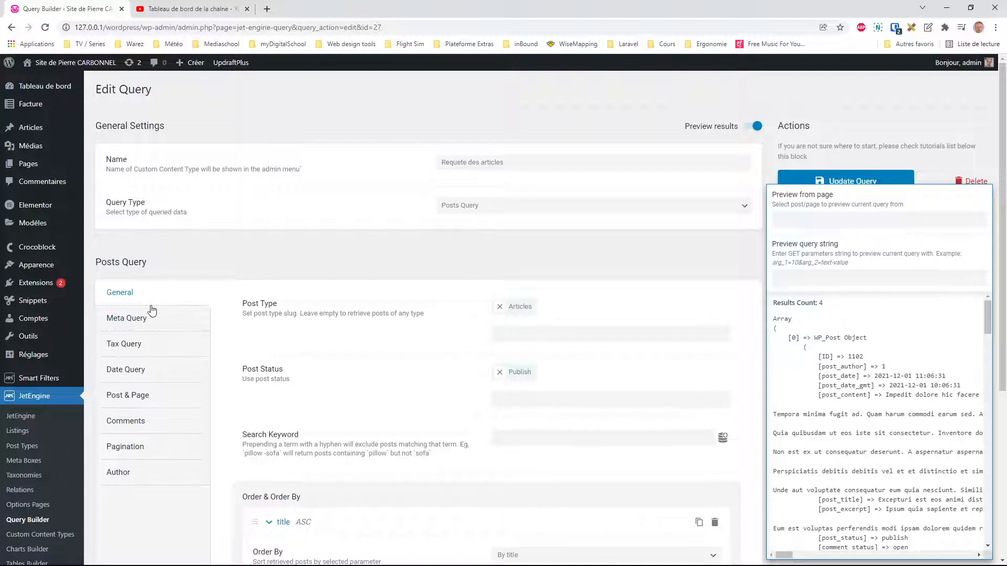
click(135, 324)
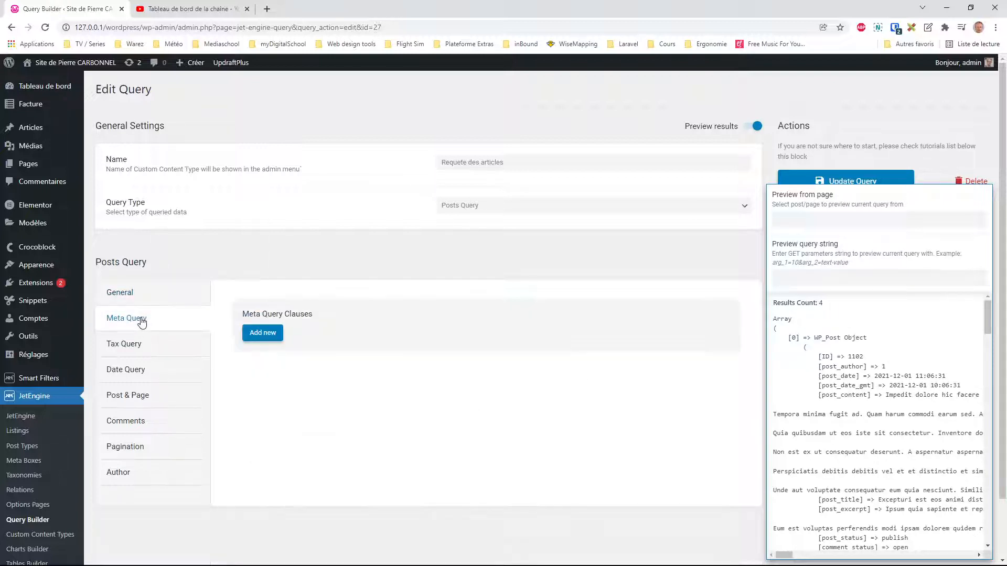
click(131, 294)
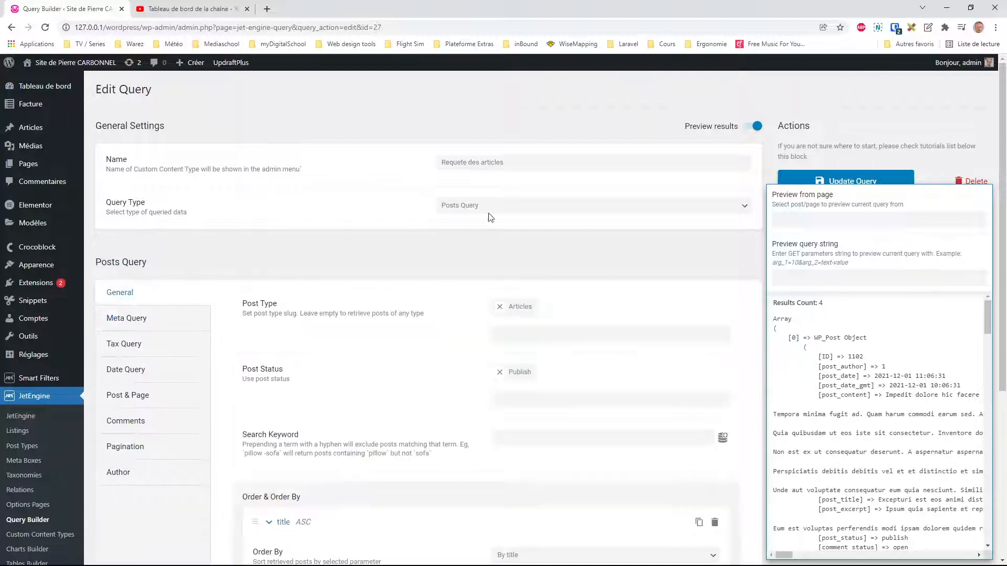
scroll(572, 367, down, 2)
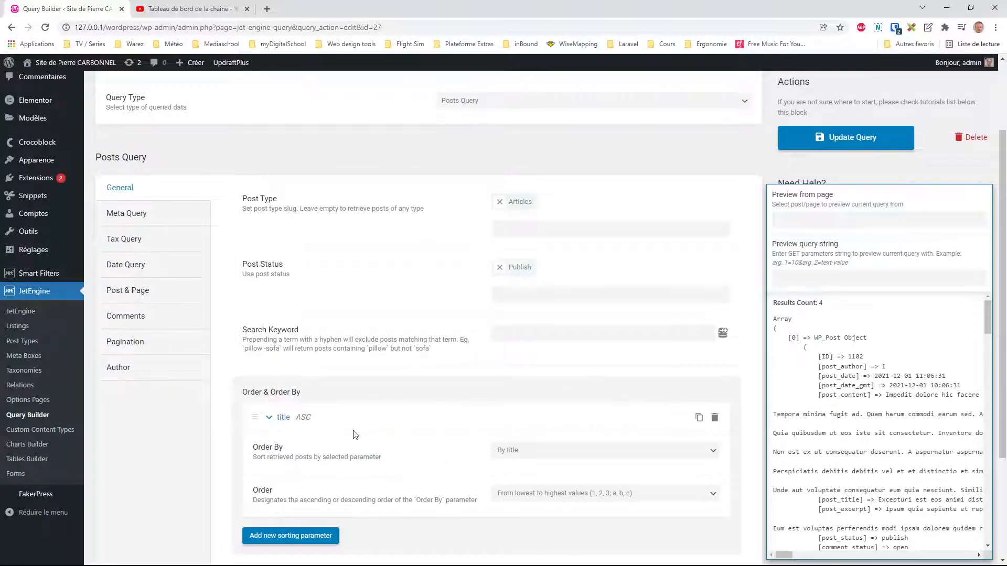
scroll(47, 127, up, 2)
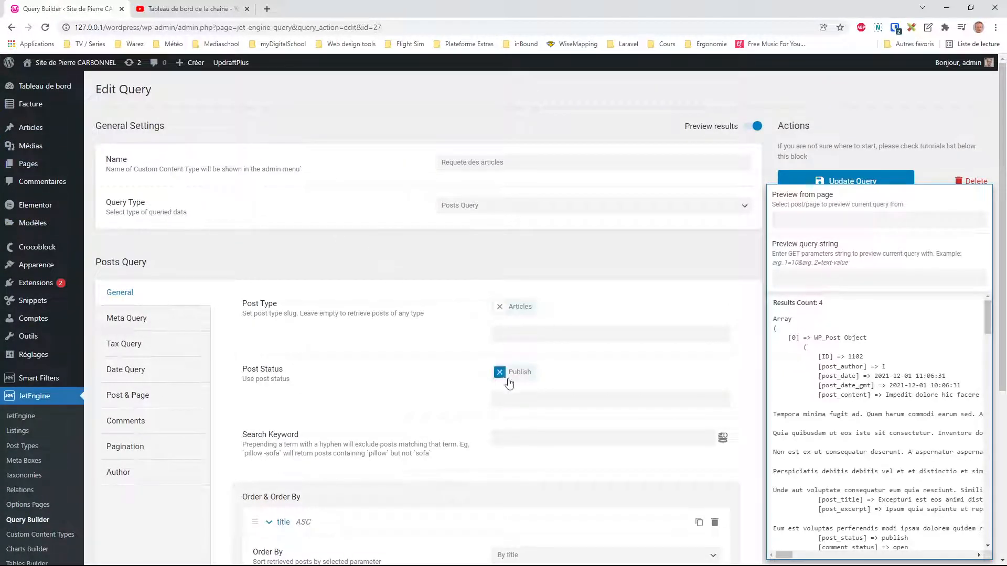
- Try removing the Catégories tax query clause and compare the preview's results count with the Articles list
click(128, 347)
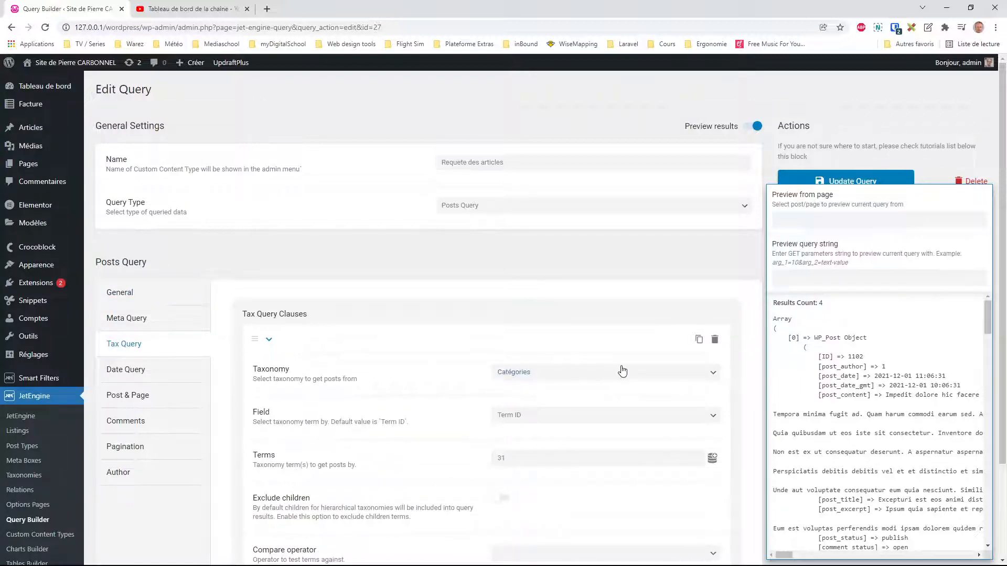
click(715, 339)
click(708, 322)
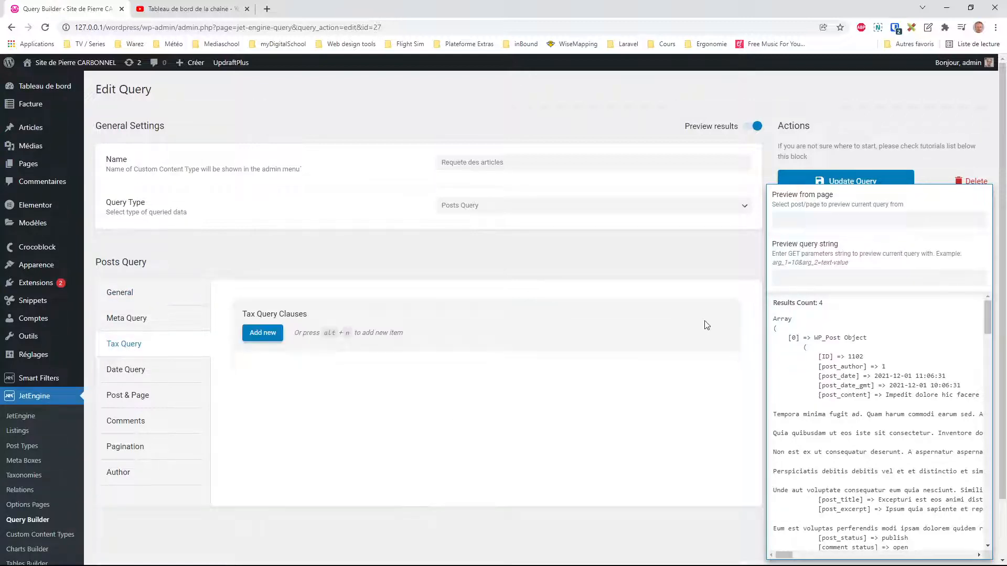
drag(832, 307, 816, 306)
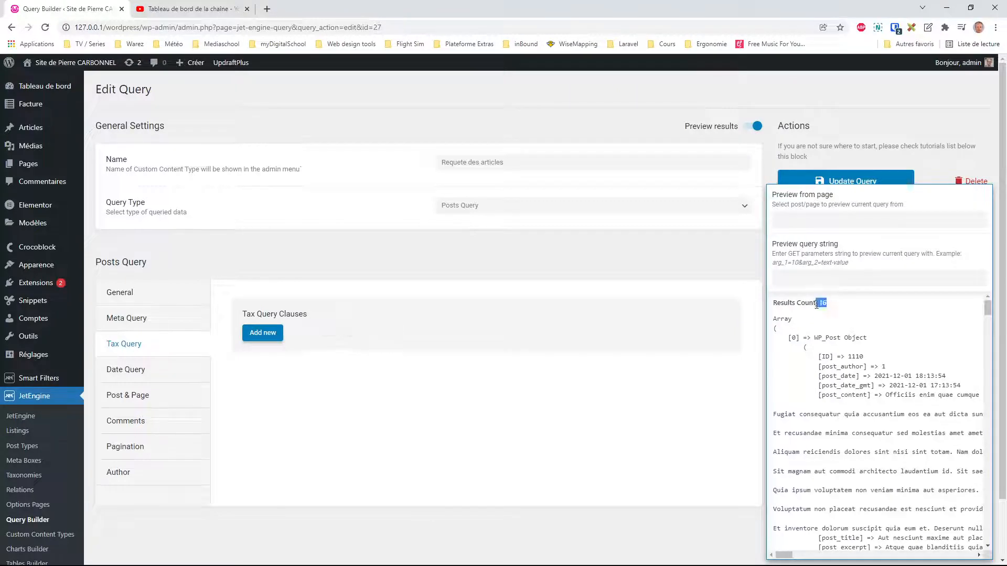
click(28, 129)
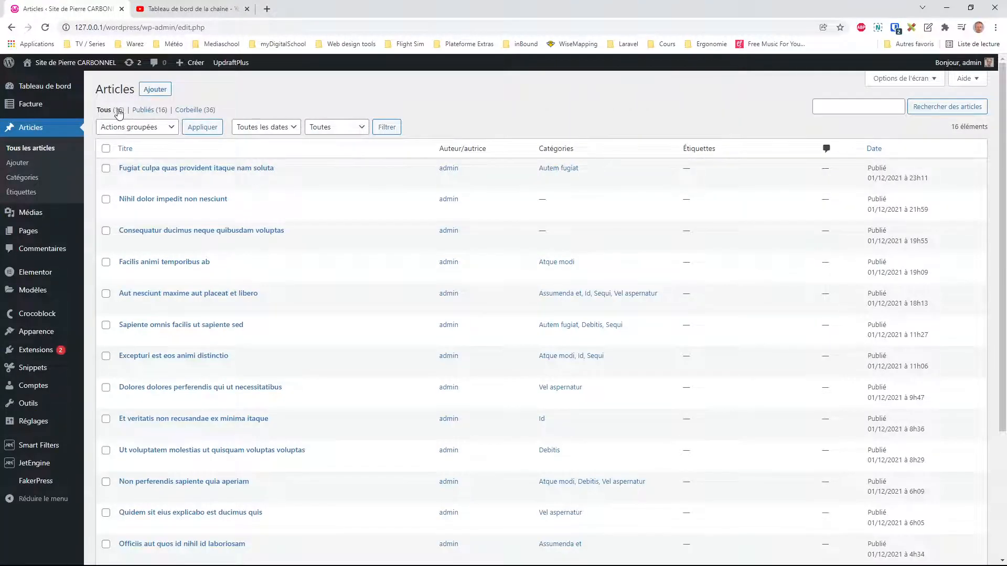
click(11, 28)
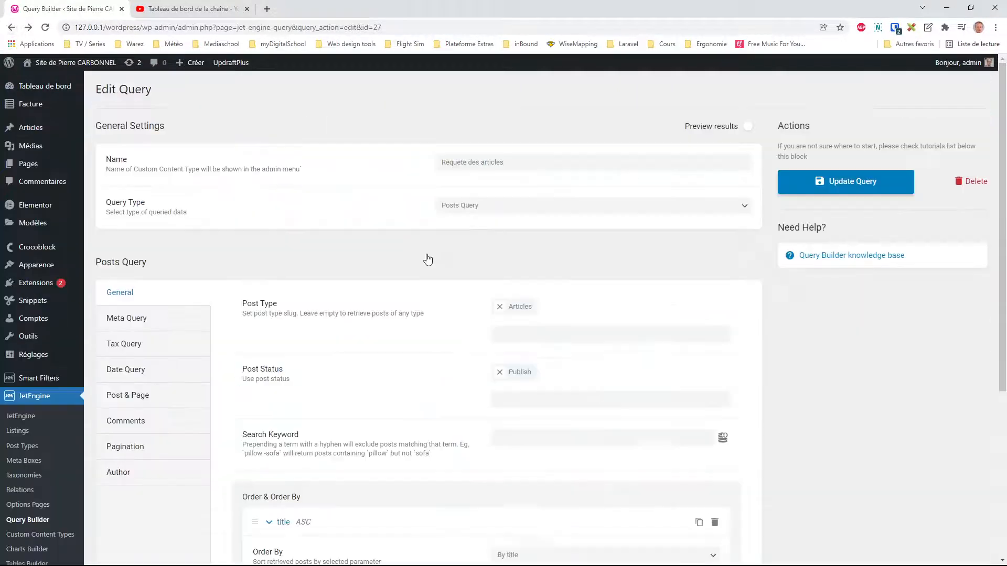
- Delete the Catégories clause from the tax query and update the Requete des articles query
click(127, 345)
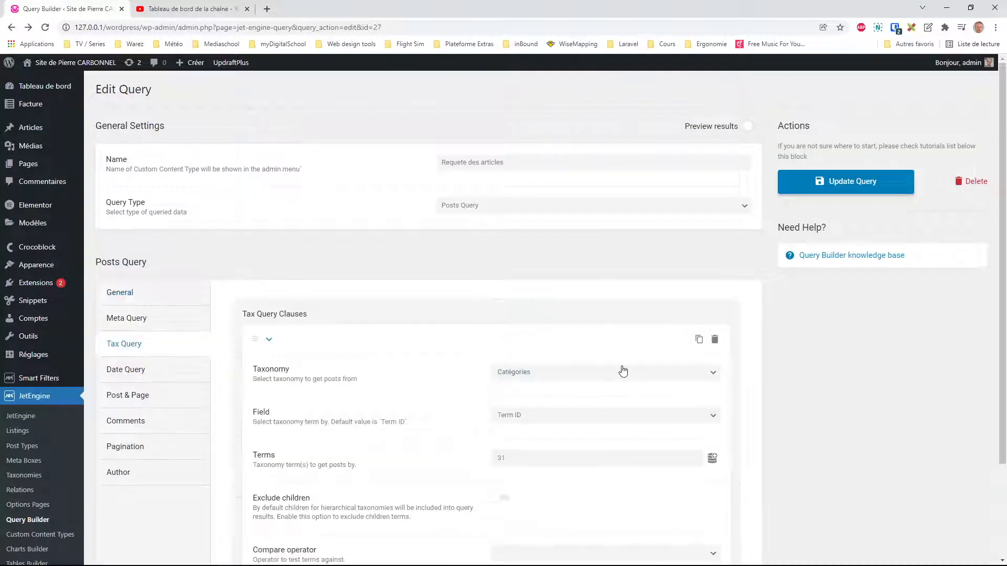
click(715, 340)
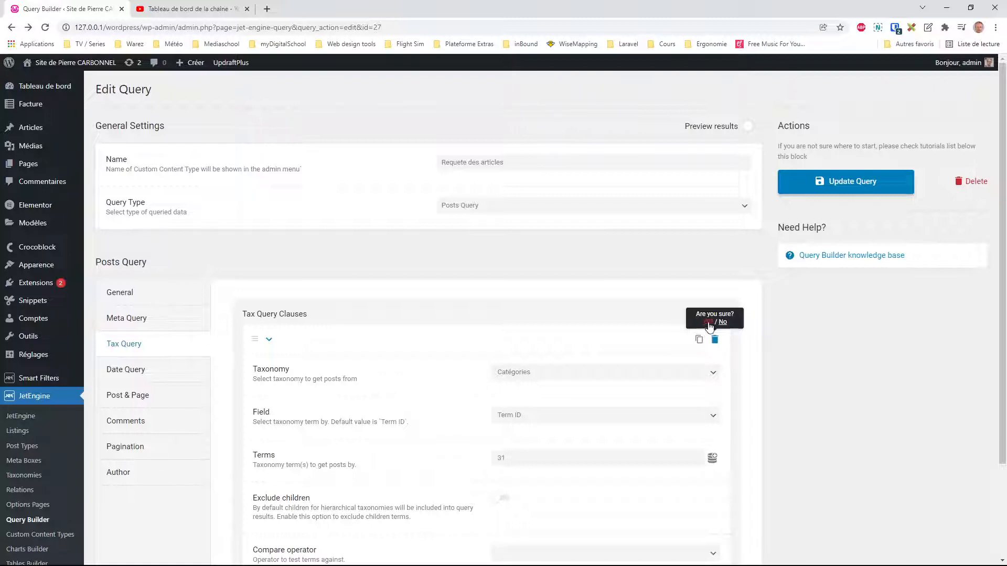
click(710, 325)
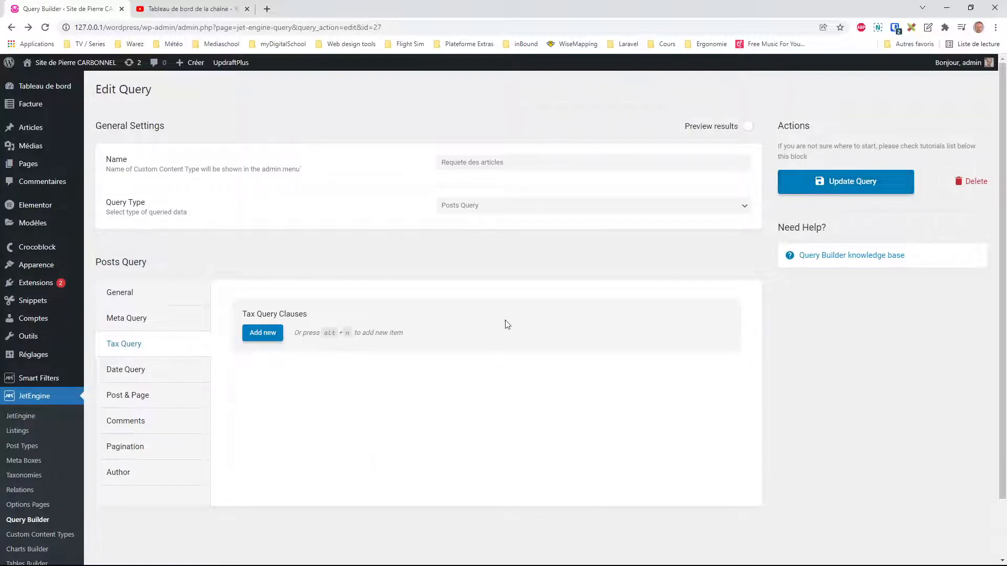
click(860, 183)
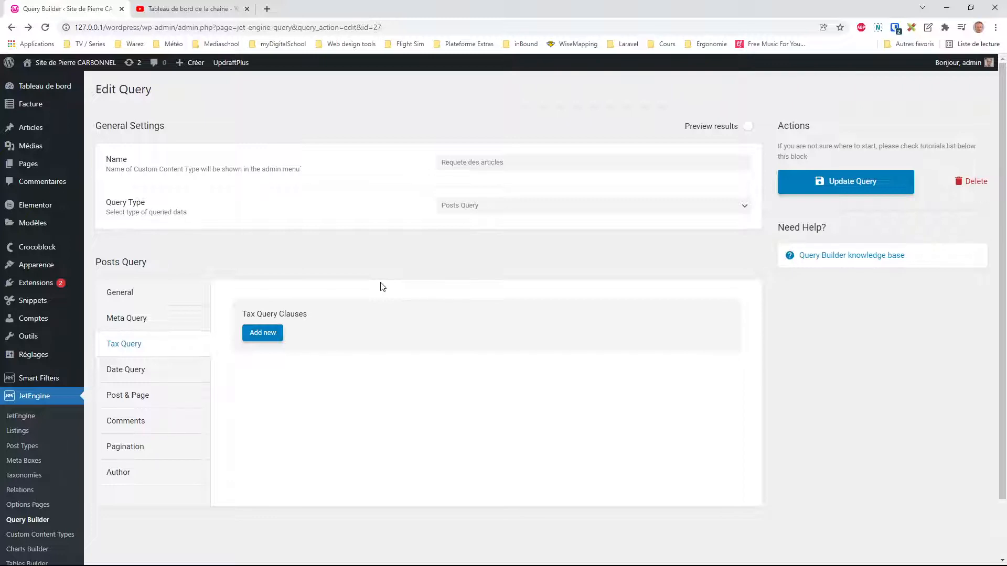
- Visit the site's front end and examine how the homepage displays the articles
mouse_move(78, 63)
click(107, 75)
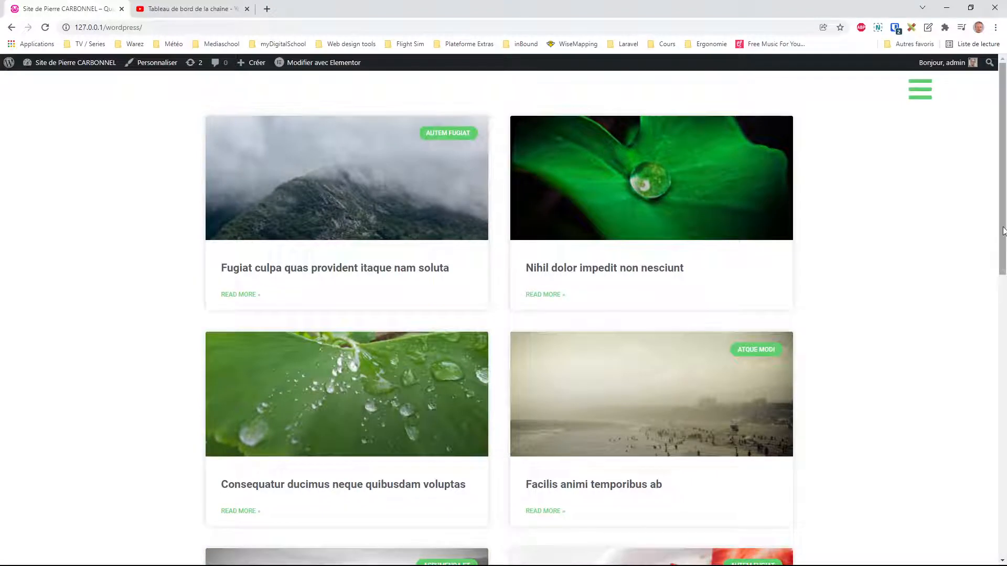
scroll(1003, 231, down, 3)
scroll(1001, 215, up, 3)
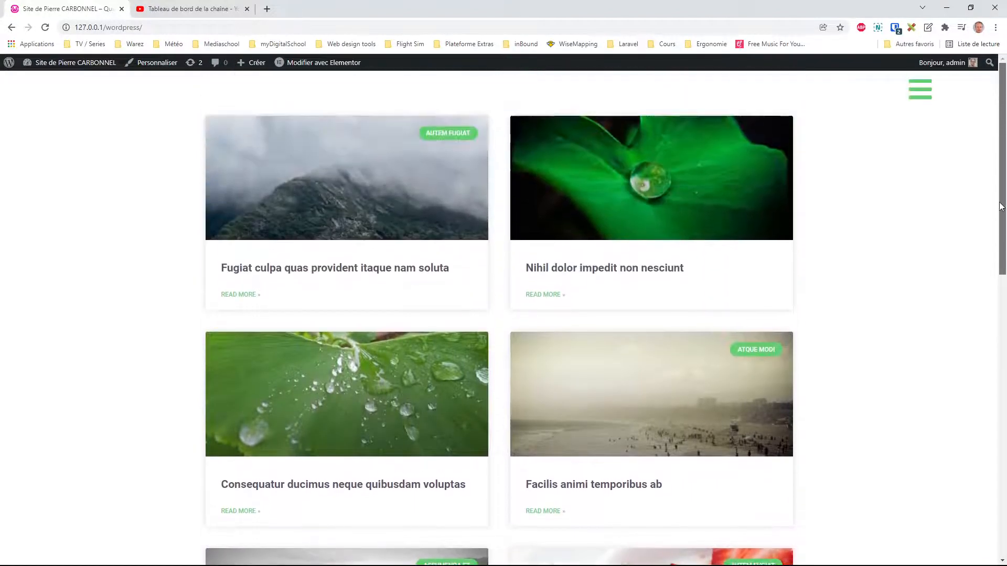
scroll(1001, 207, down, 1)
scroll(1001, 206, up, 1)
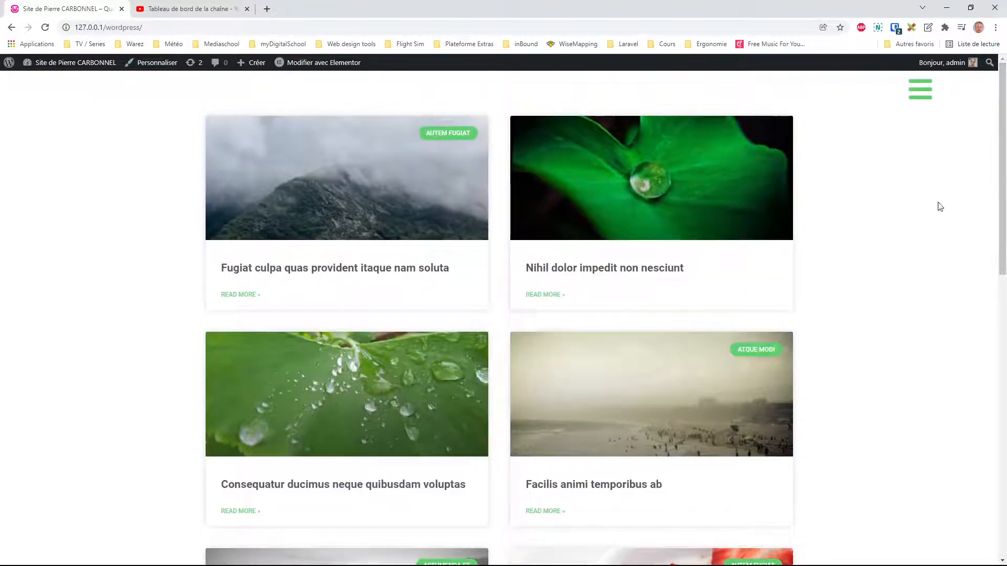
drag(1002, 185, 542, 281)
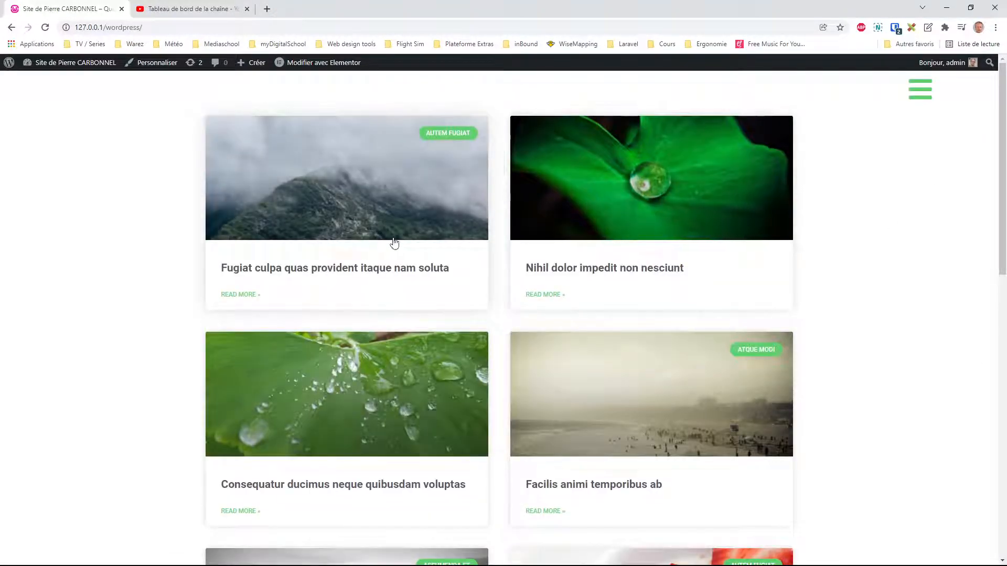
mouse_move(331, 66)
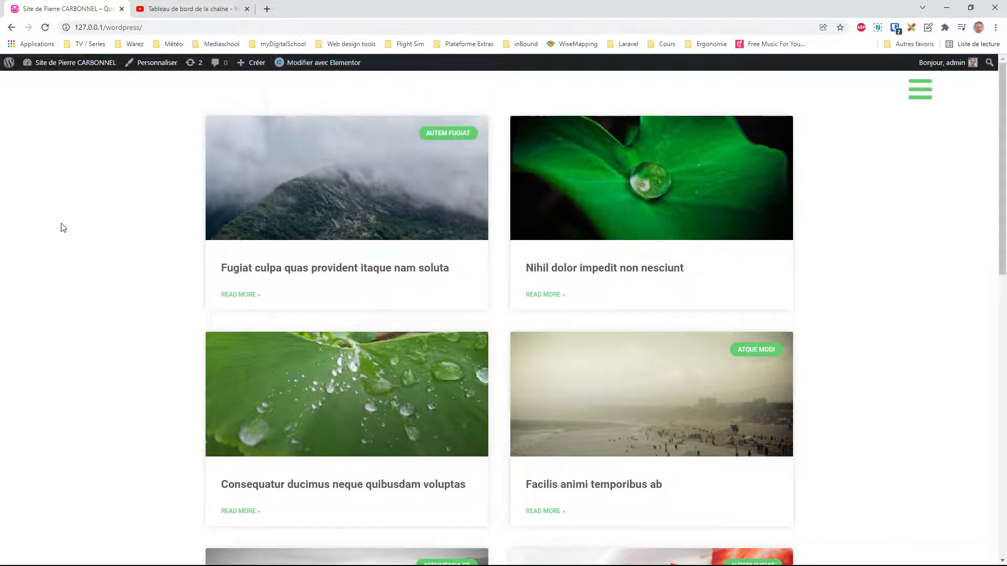
- Try to set the homepage to display a static page in the WordPress reading settings
mouse_move(74, 63)
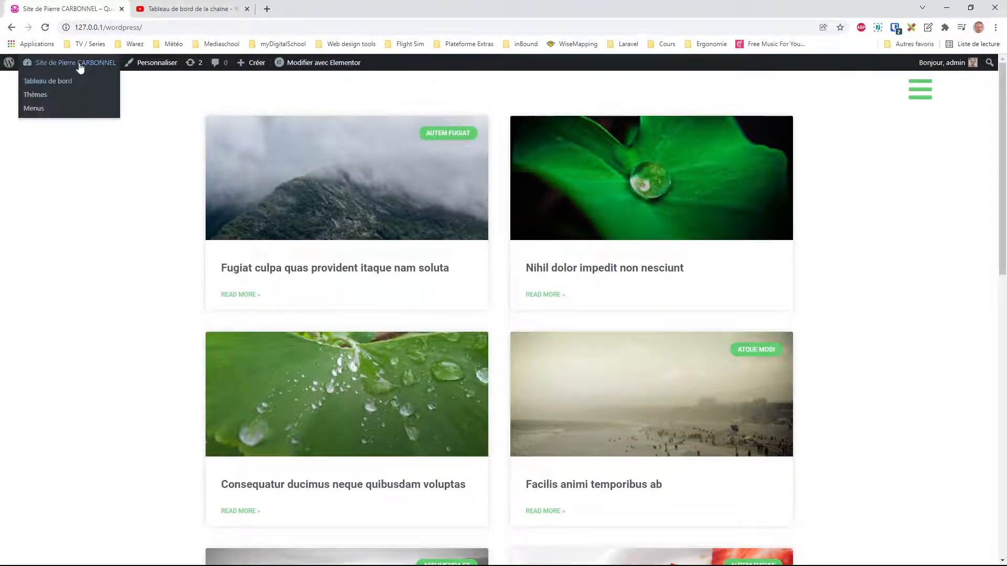
click(46, 83)
mouse_move(33, 394)
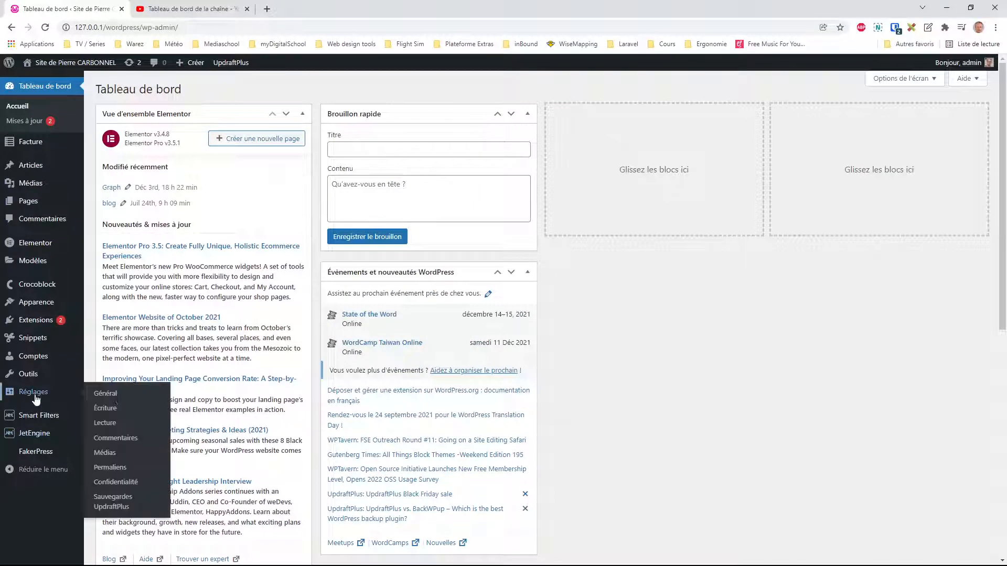
click(105, 423)
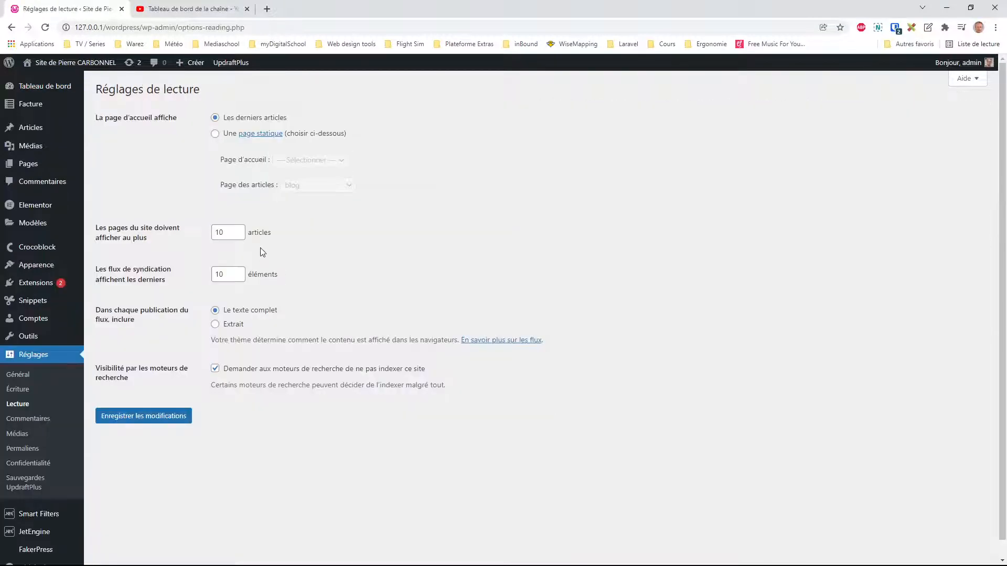
click(215, 134)
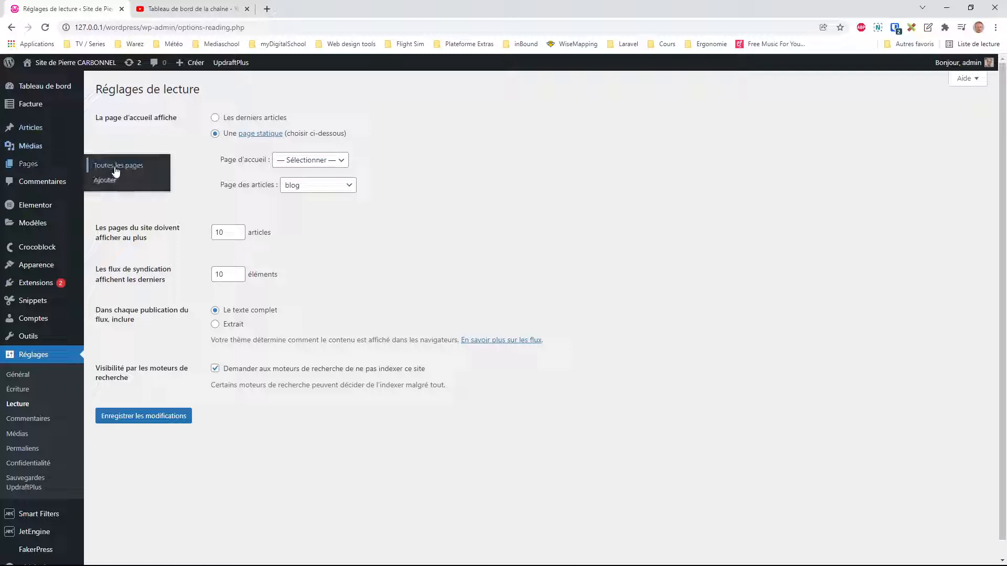
- Create a new page titled Accueil, open it in the Elementor editor, and close the Navigator
click(92, 166)
click(147, 89)
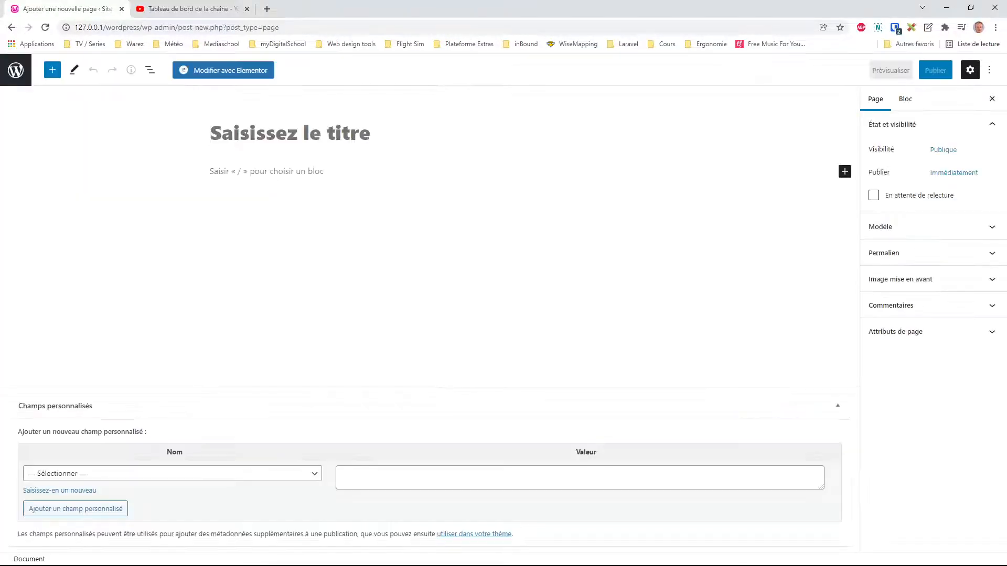
text(Accueil)
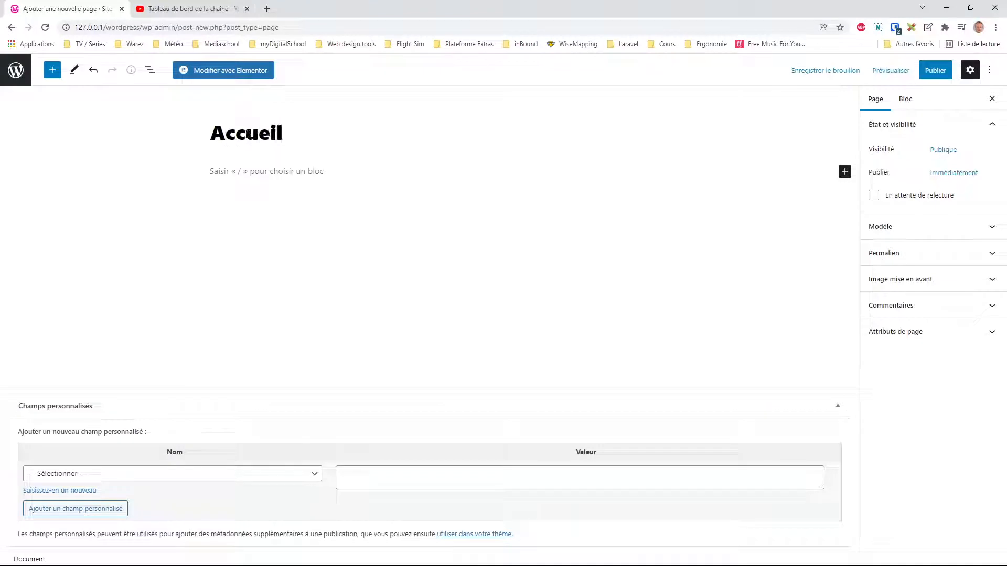
click(231, 71)
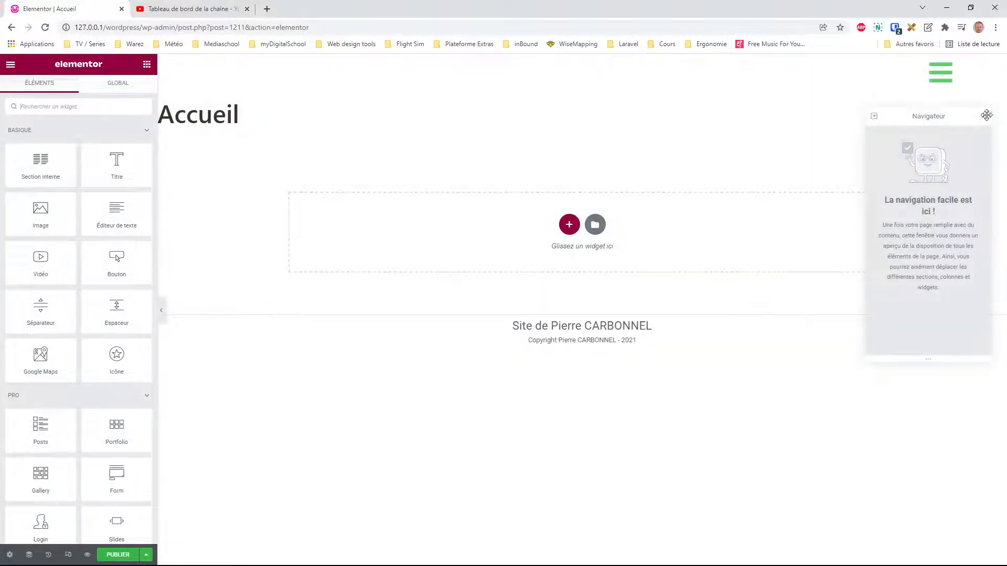
click(983, 116)
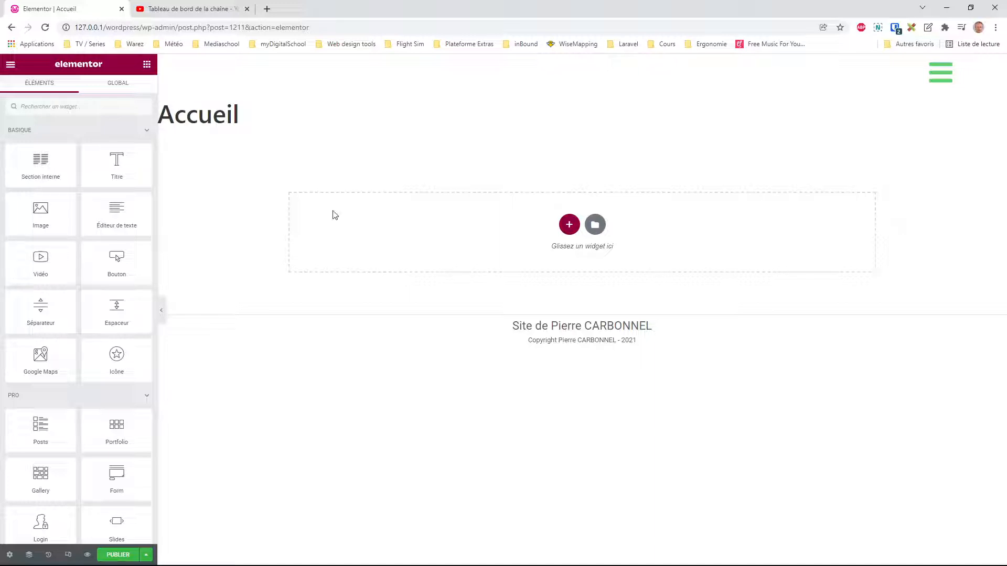
- Add a Titre widget to the empty Accueil page with the text "Nos derniers articles"
drag(117, 163, 569, 226)
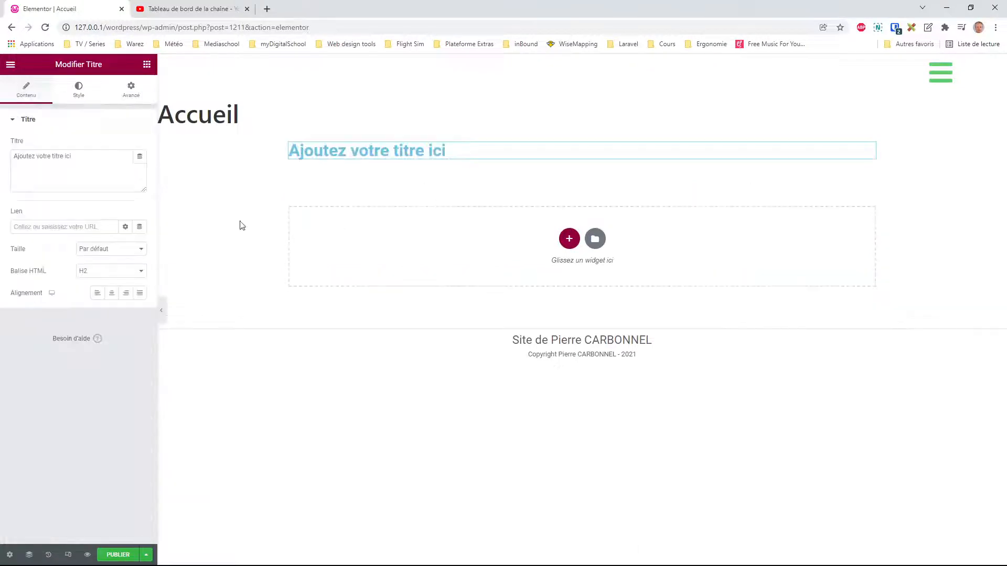
triple_click(86, 153)
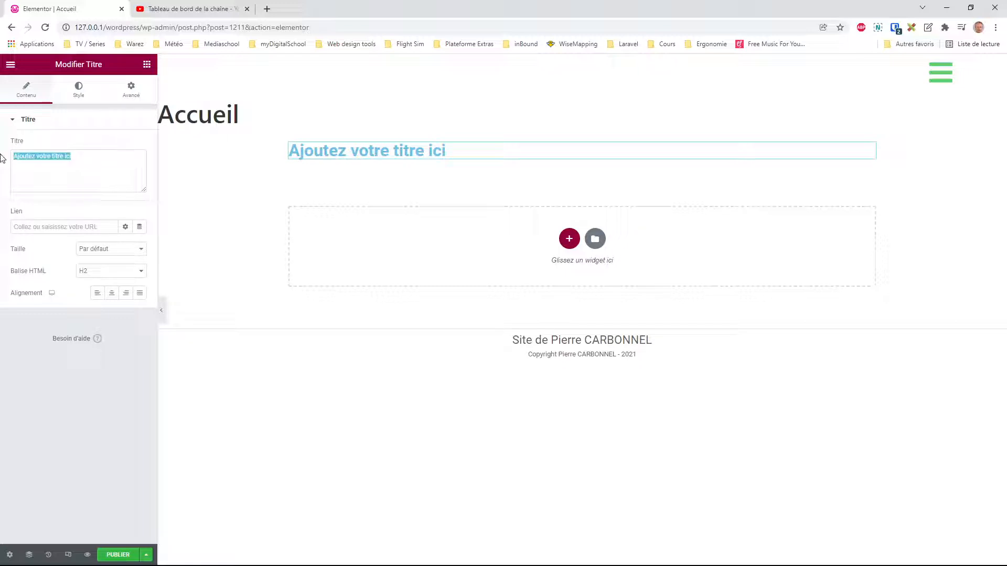
text(Nos derniers)
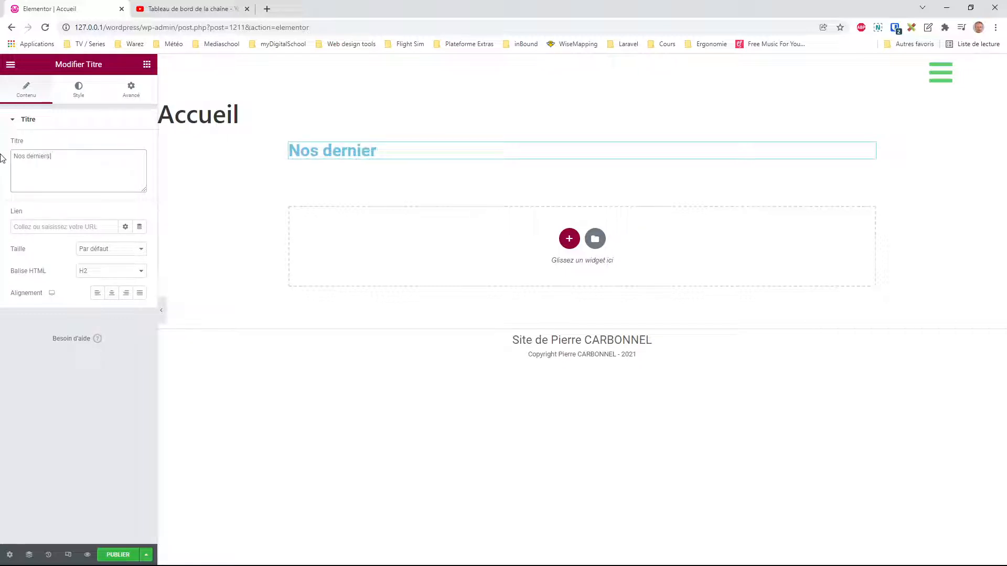
text( articles)
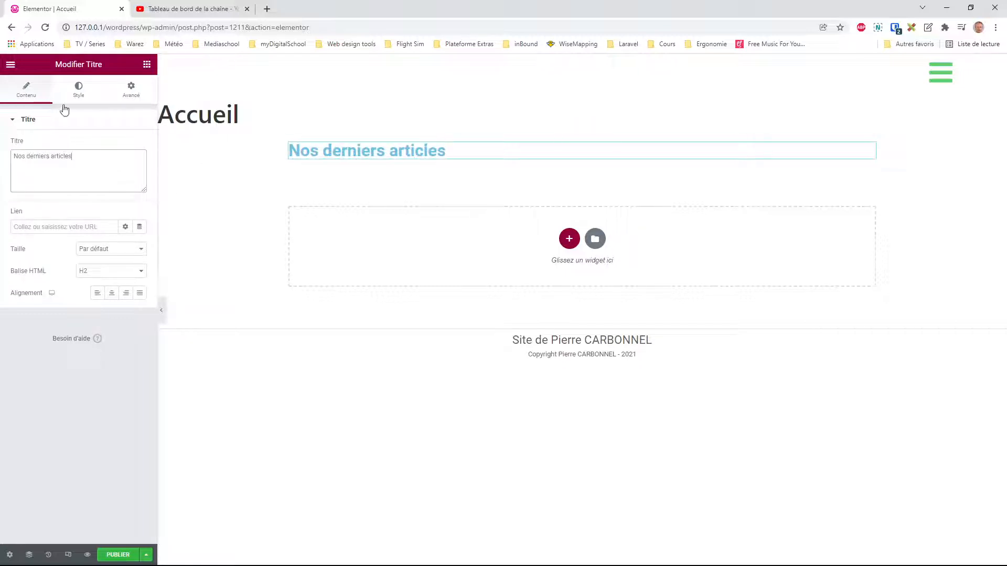
- Set the heading's text color to the global color Secondaire
click(81, 92)
click(126, 146)
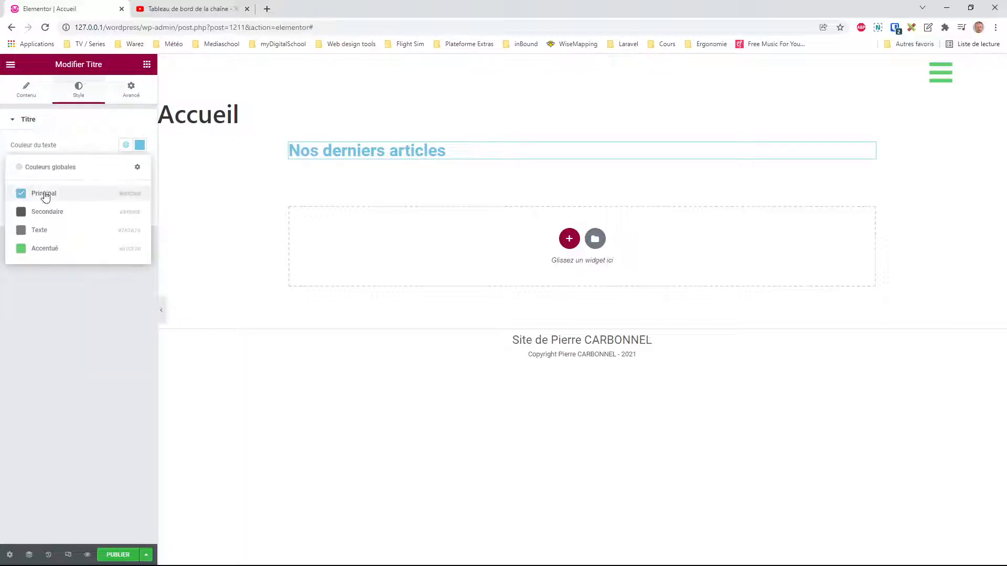
click(35, 212)
- Set the heading's font family to Open Sans with a weight of 400
click(140, 167)
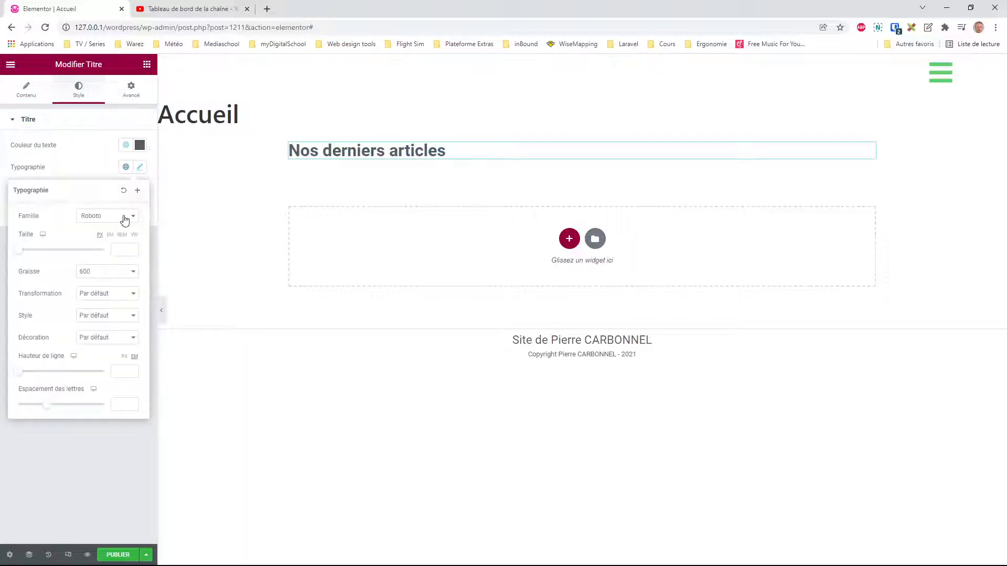
click(120, 216)
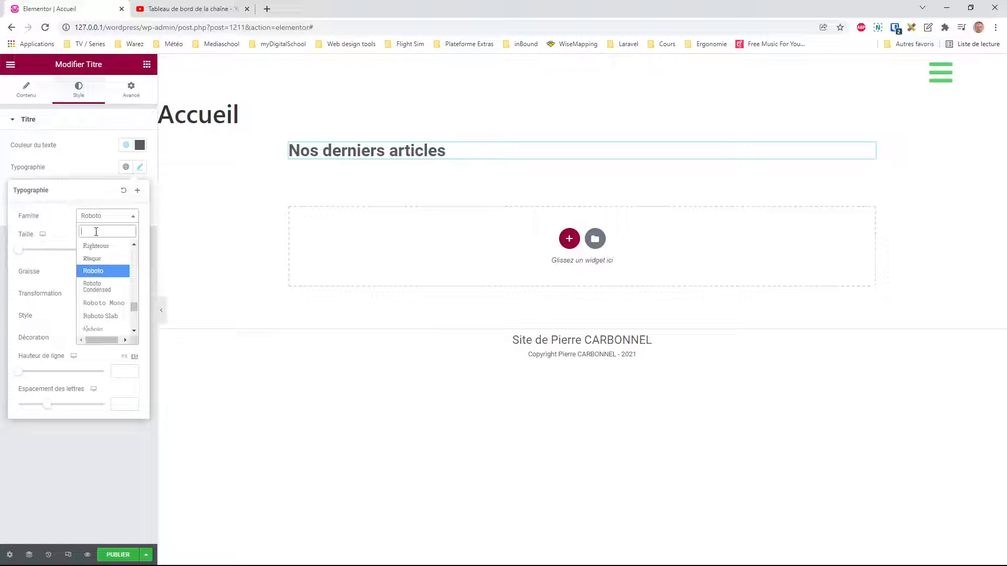
text(opens)
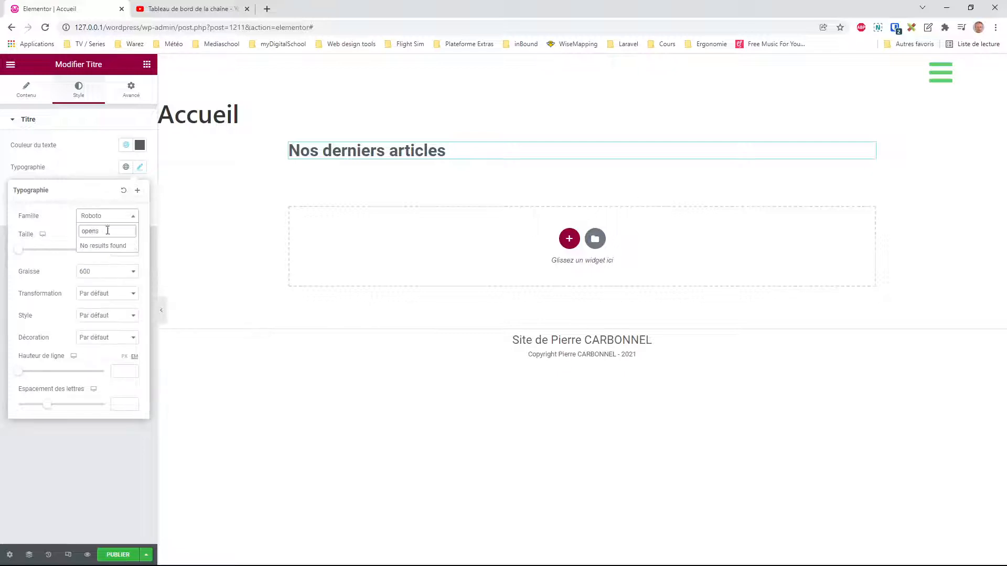
key(BackSpace)
click(100, 258)
click(114, 273)
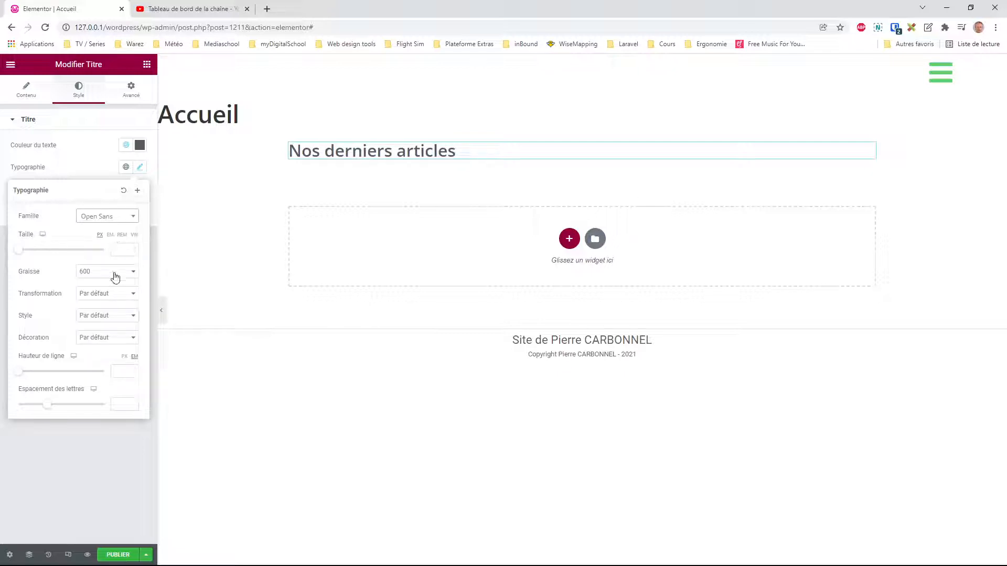
click(97, 337)
- Set the heading's font size to 2 em and its text transformation to Majuscule
click(111, 235)
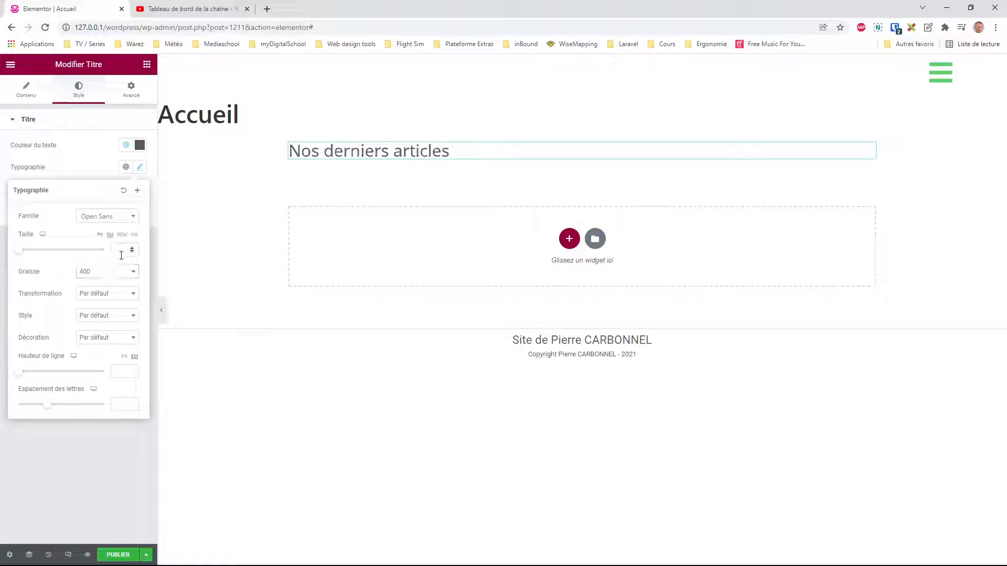
click(121, 250)
text(2)
key(BackSpace)
click(106, 328)
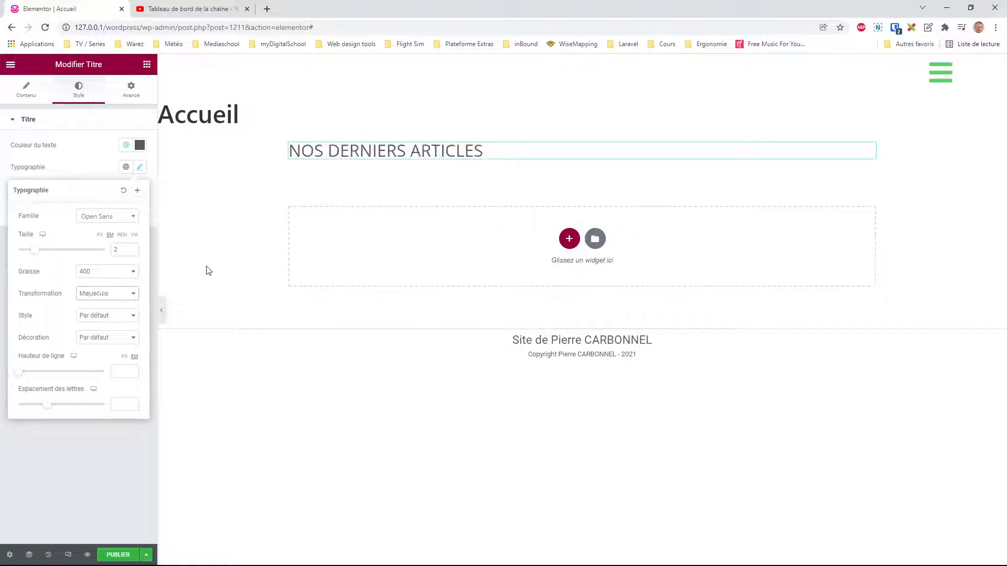
click(206, 267)
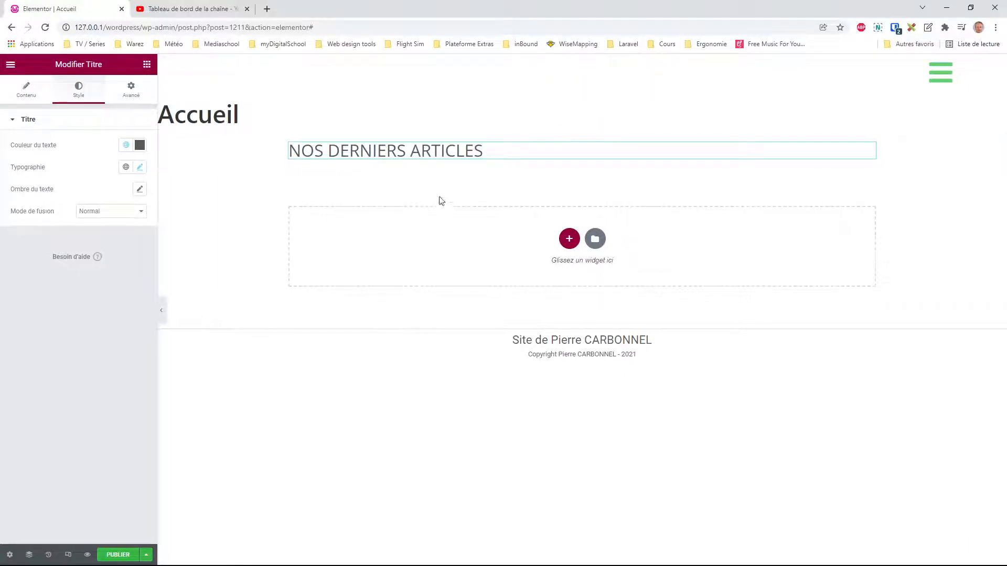
- Find the Posts widget and add it below the "Nos derniers articles" heading
click(147, 65)
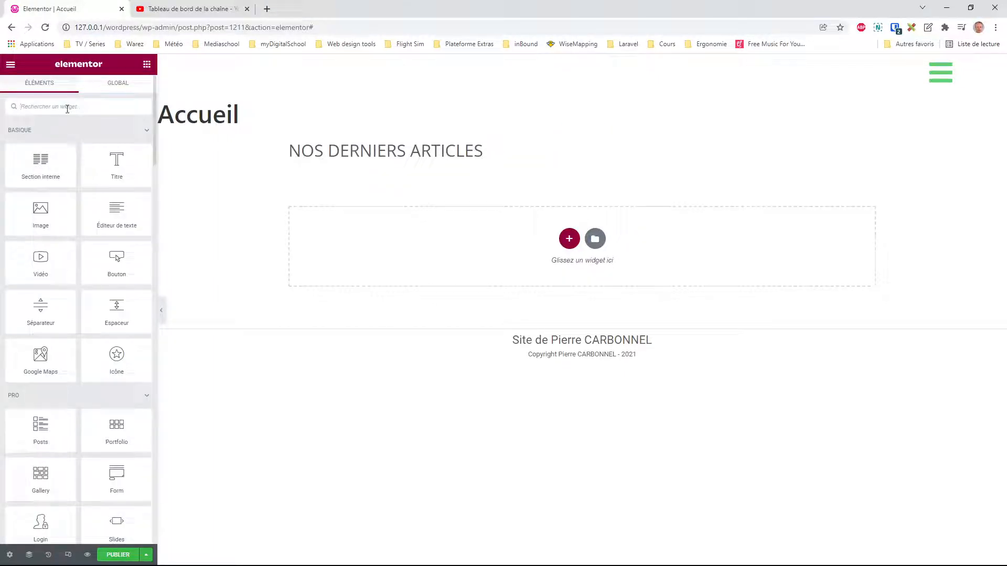
text(posts)
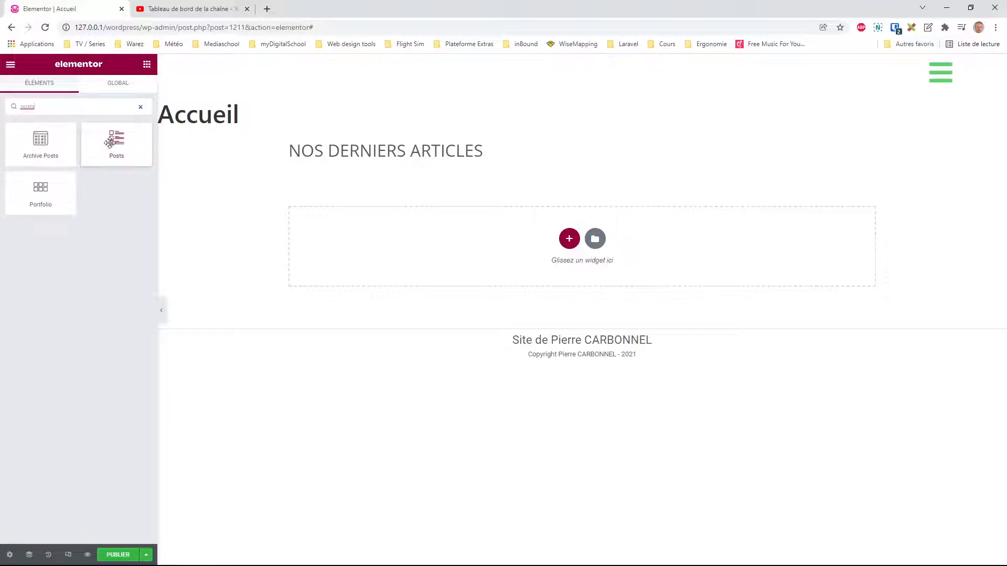
drag(110, 139, 466, 195)
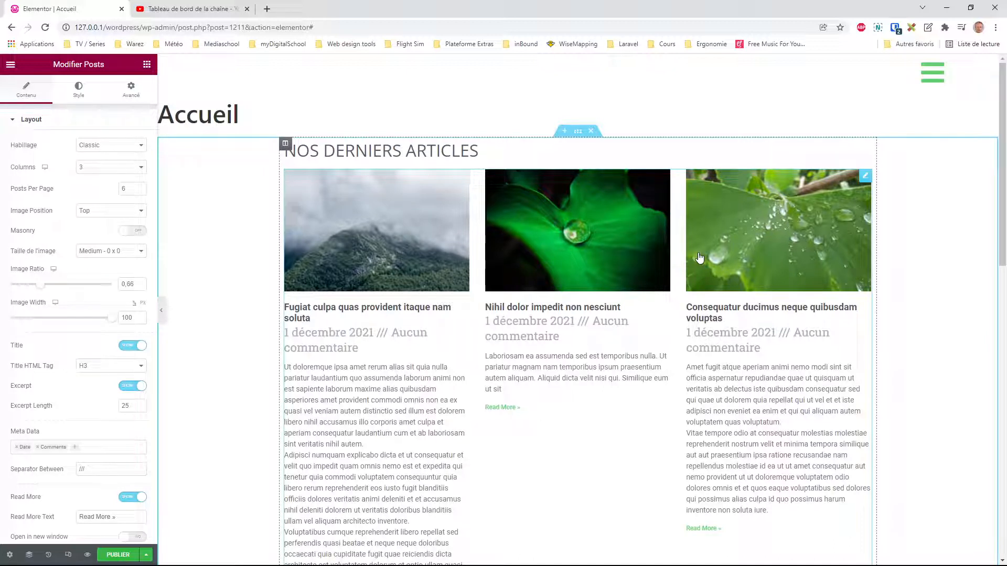
- Examine the Posts widget's query options, including the available Include By criteria
click(14, 121)
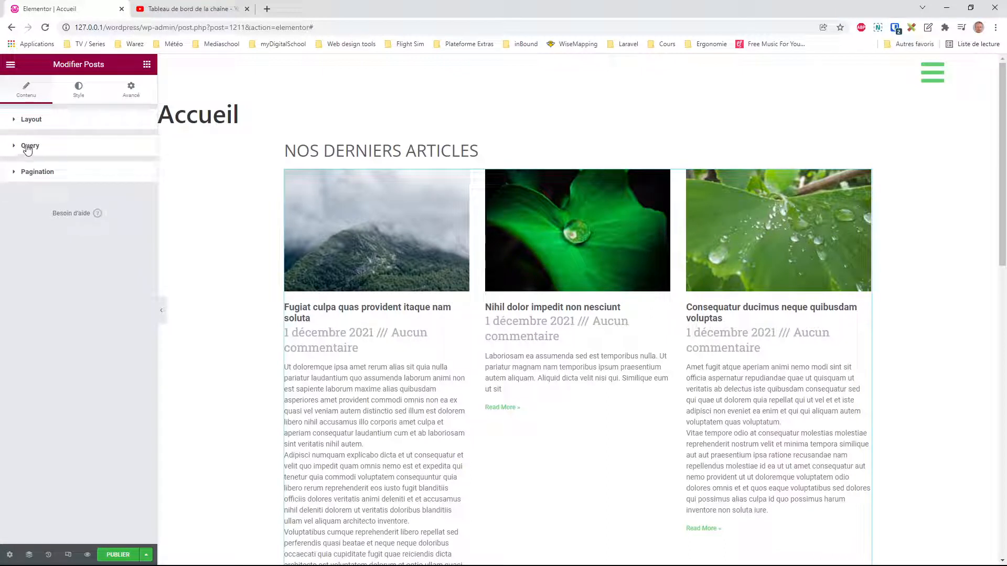
click(16, 147)
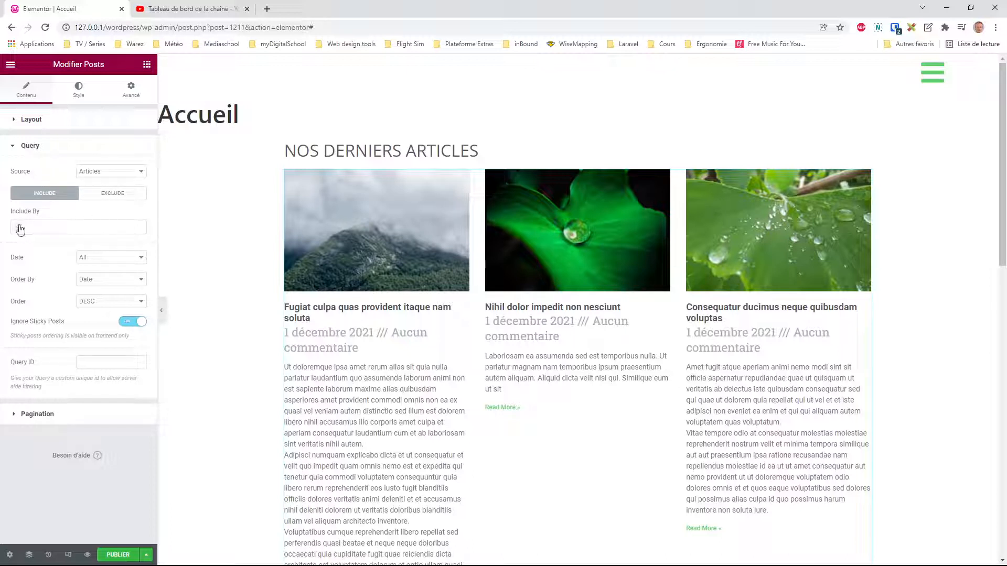
click(18, 227)
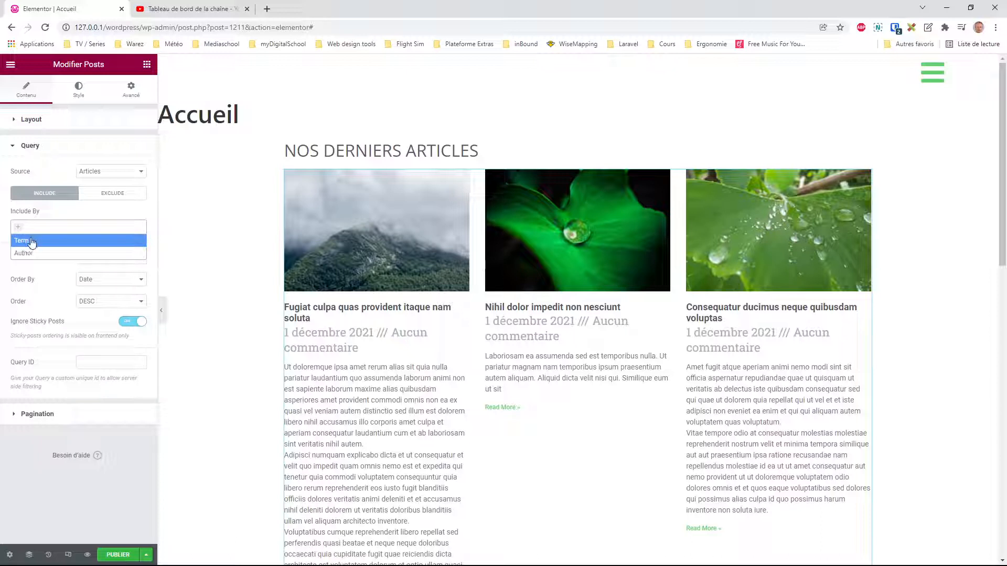
click(57, 224)
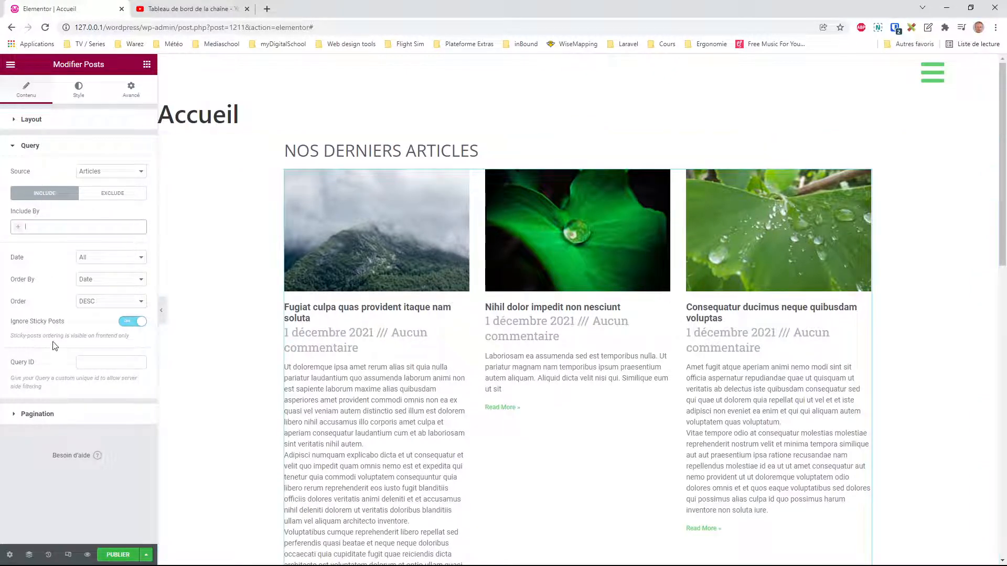
click(14, 141)
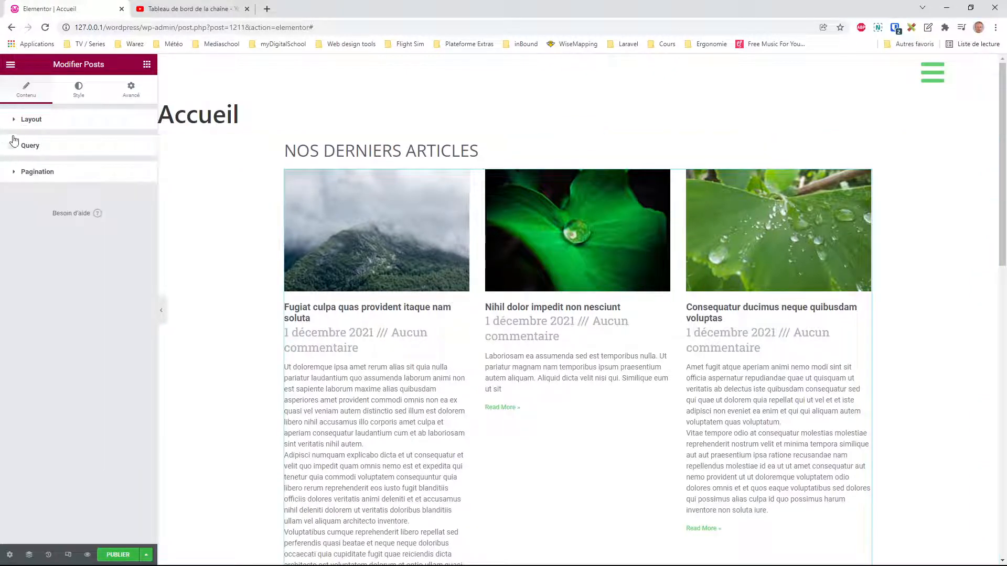
- Lay out the Posts widget in 5 columns with 5 posts per page
click(15, 120)
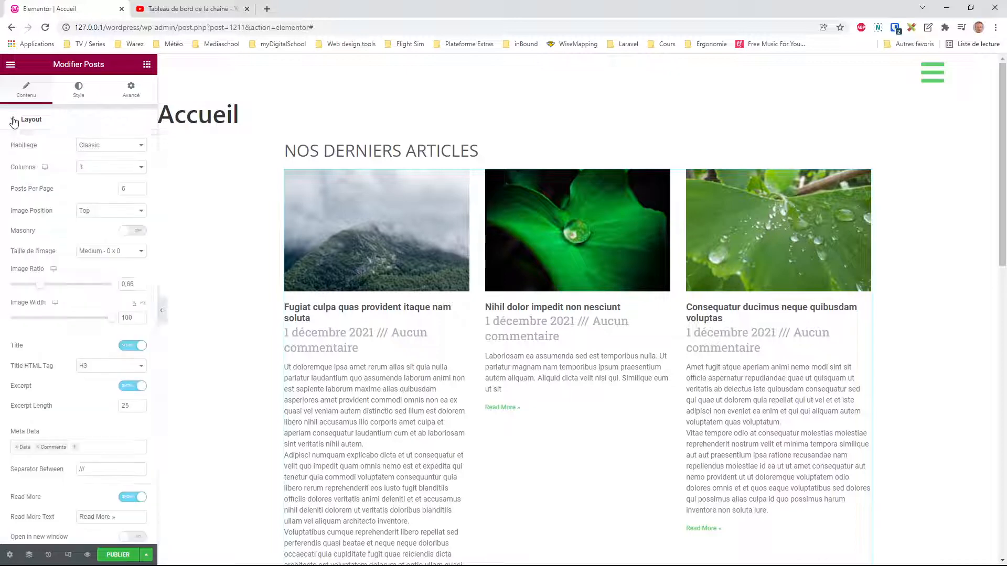
click(112, 252)
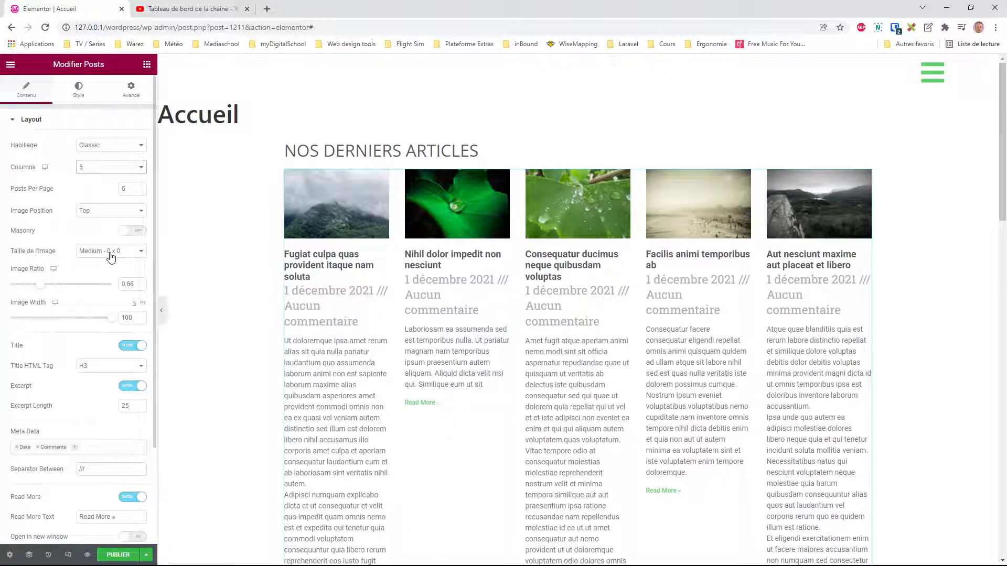
double_click(133, 188)
text(5)
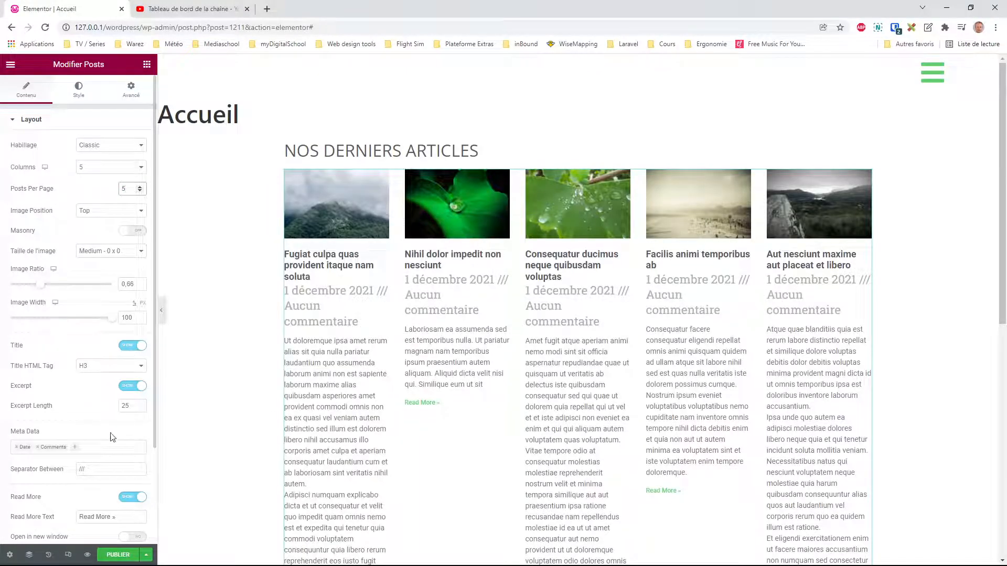
- Check the metadata choices of the Posts widget and turn off the post excerpts
click(16, 446)
click(41, 450)
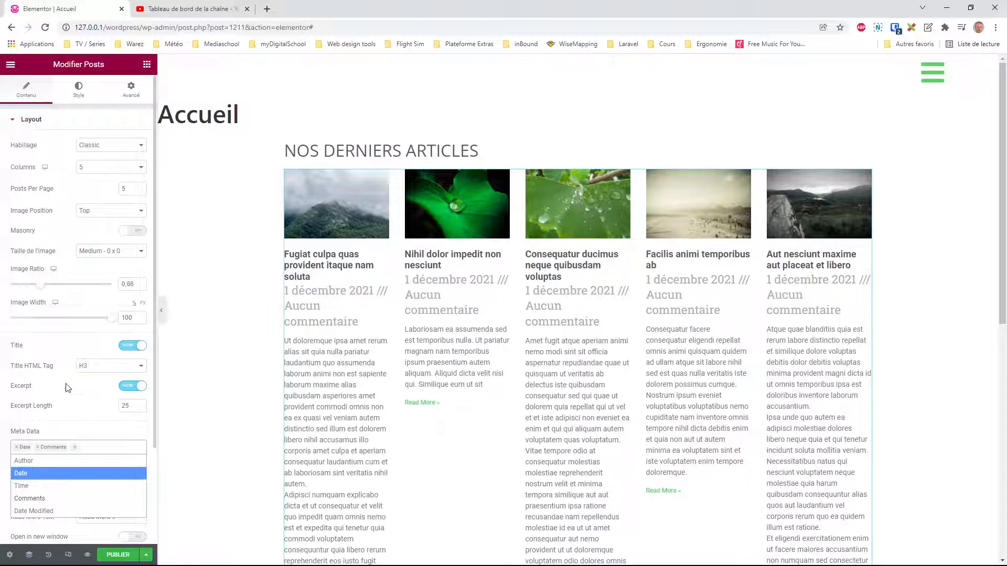
click(126, 388)
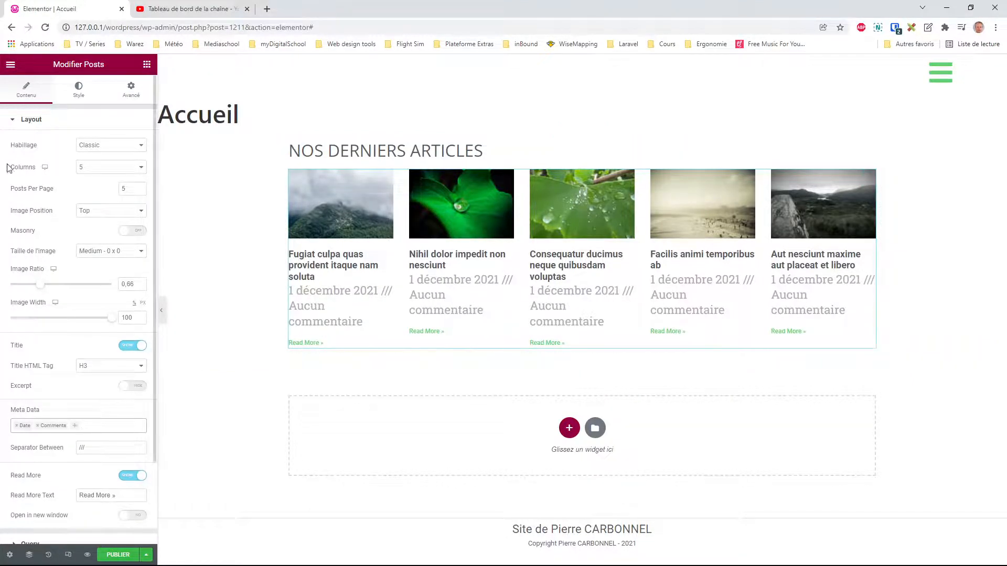
- Replace the Posts widget's Read More text with "En savoir plus »"
triple_click(111, 493)
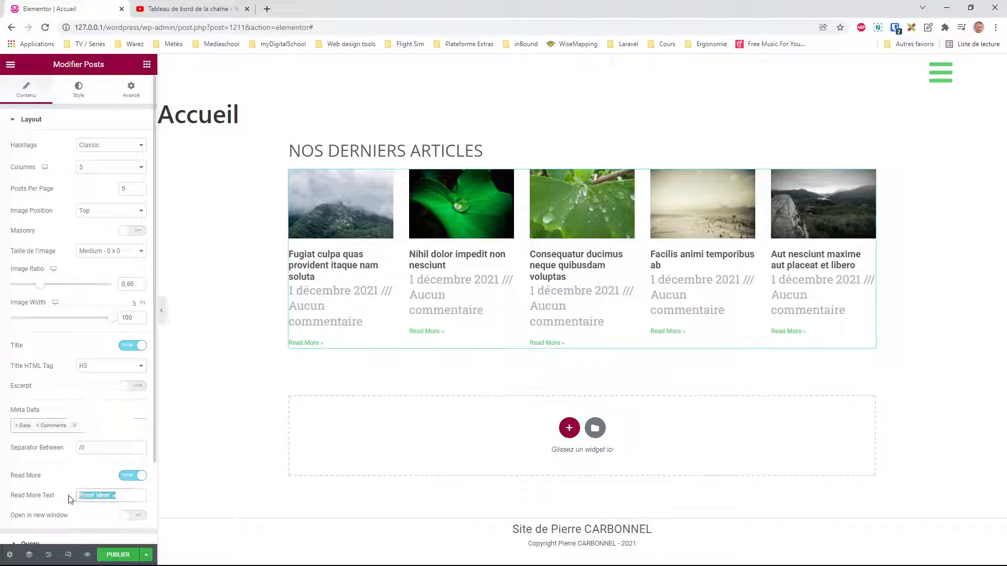
click(110, 496)
drag(110, 497, 29, 479)
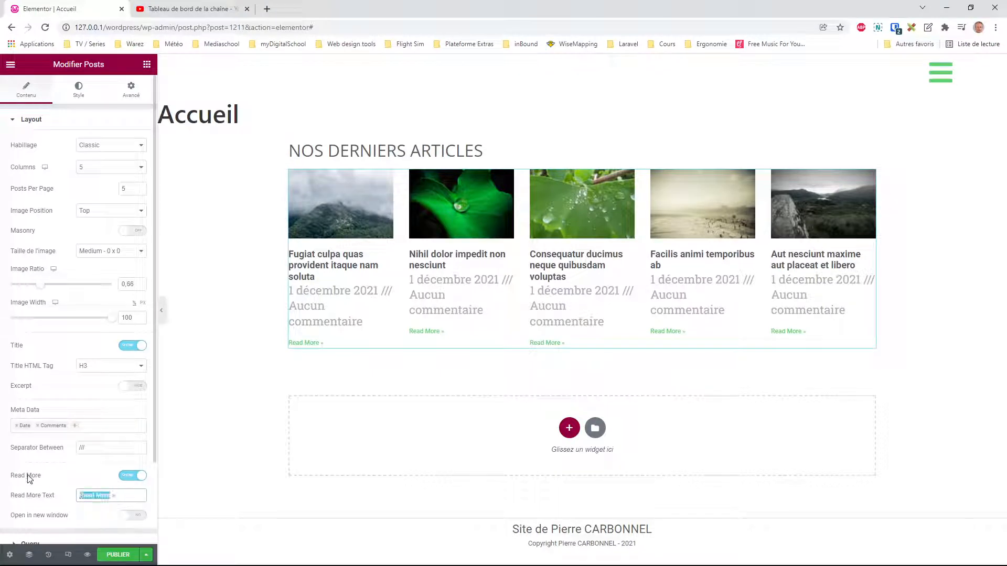
text(En savoir pl)
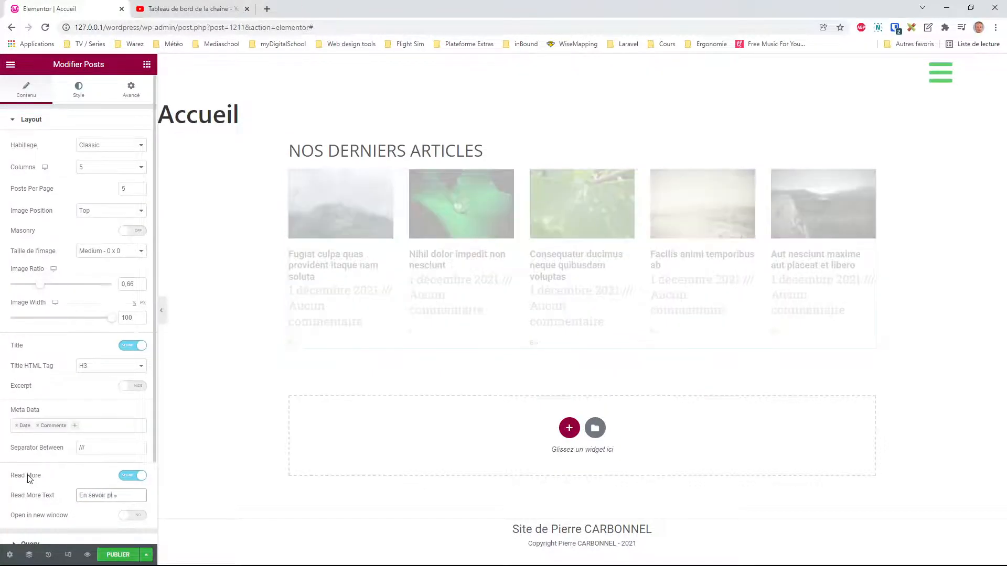
text(us)
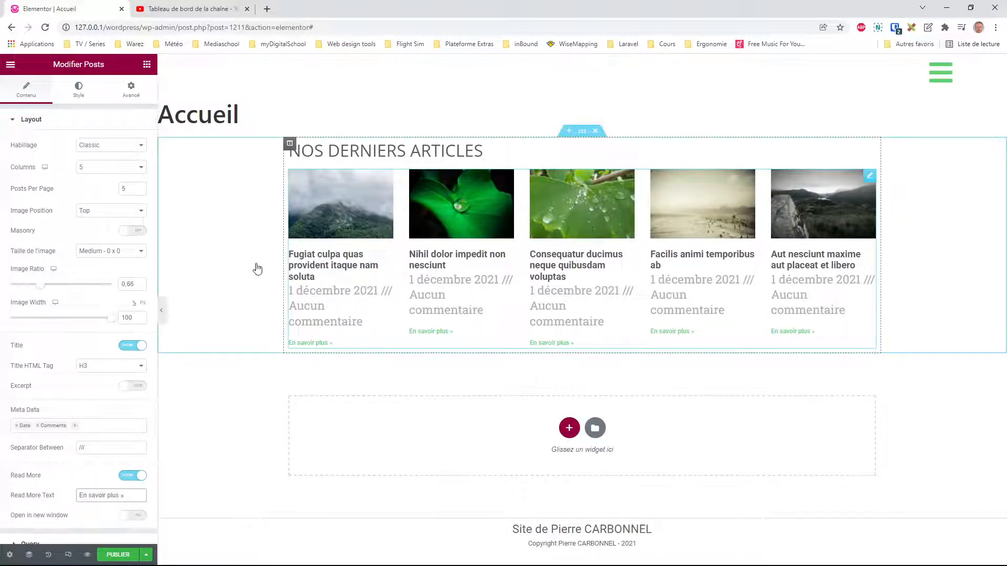
- Remove the Date and Comments metadata from the Posts widget and collapse the layout settings
click(16, 426)
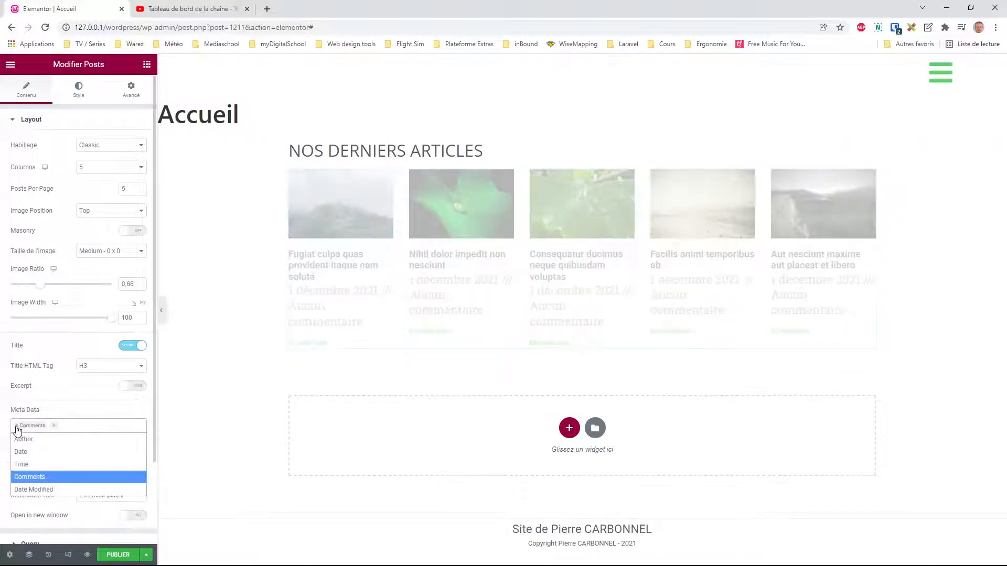
click(17, 426)
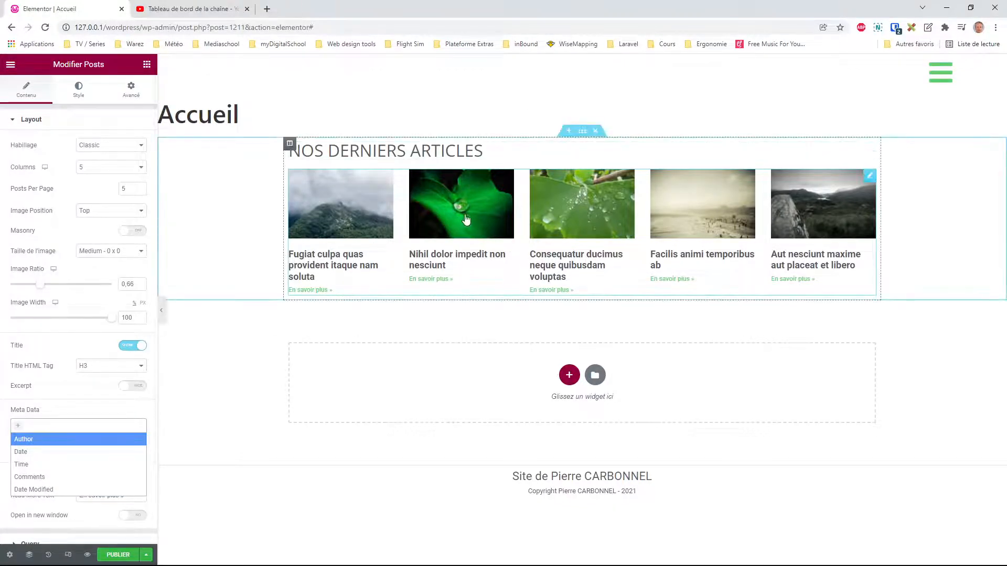
click(15, 120)
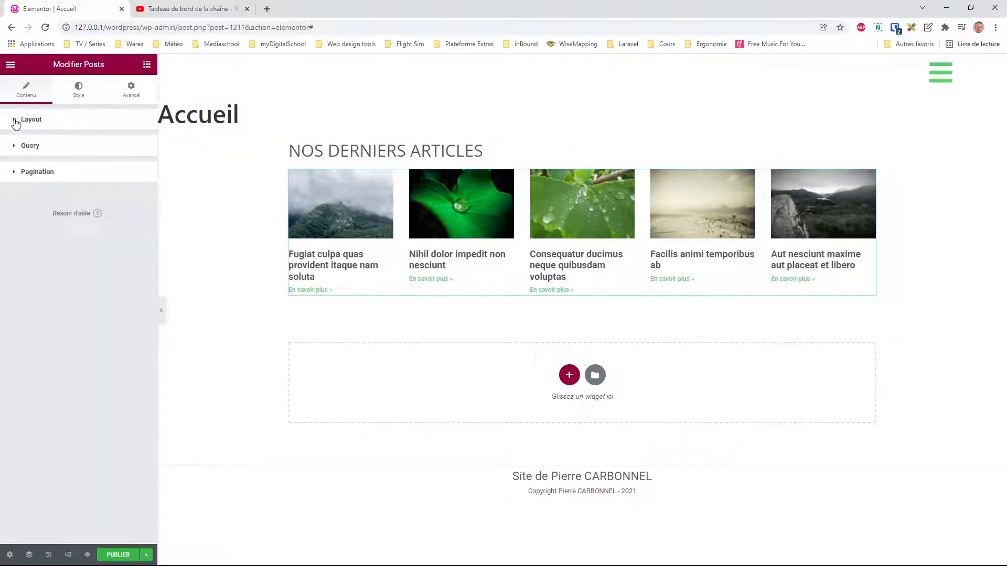
- Try the ascending (ASC) order in the Posts widget's query, and restore the order to DESC
click(15, 147)
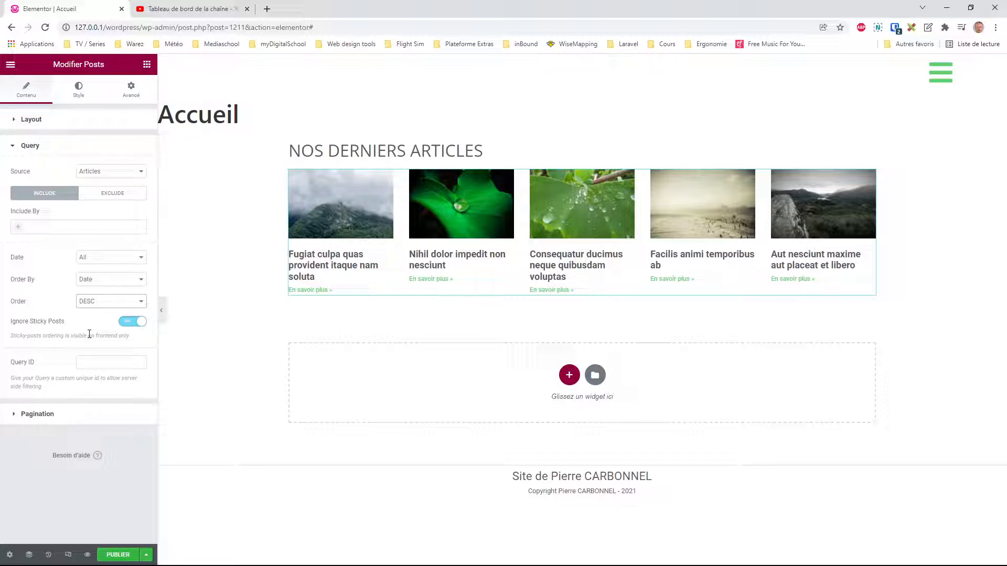
click(107, 304)
click(105, 319)
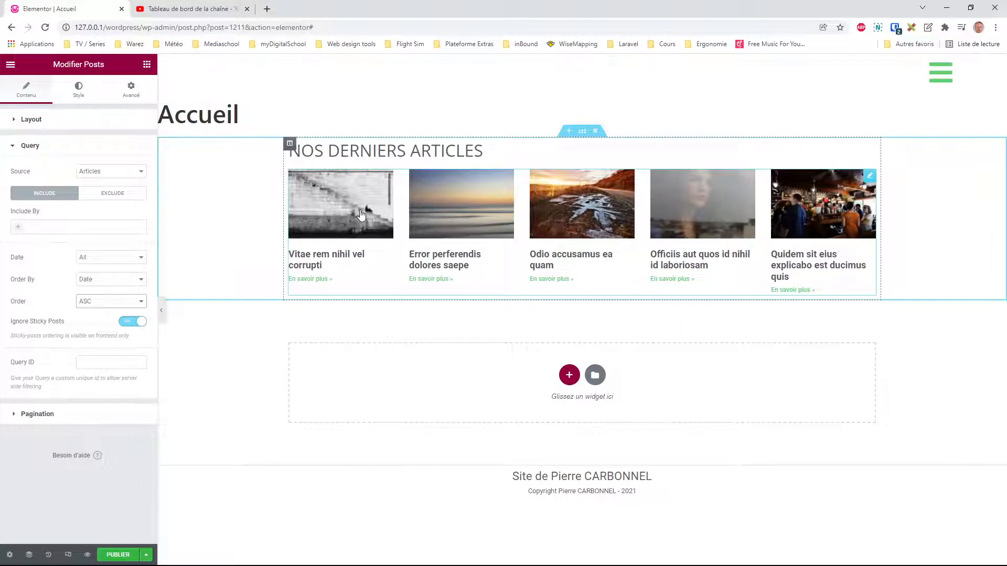
click(101, 333)
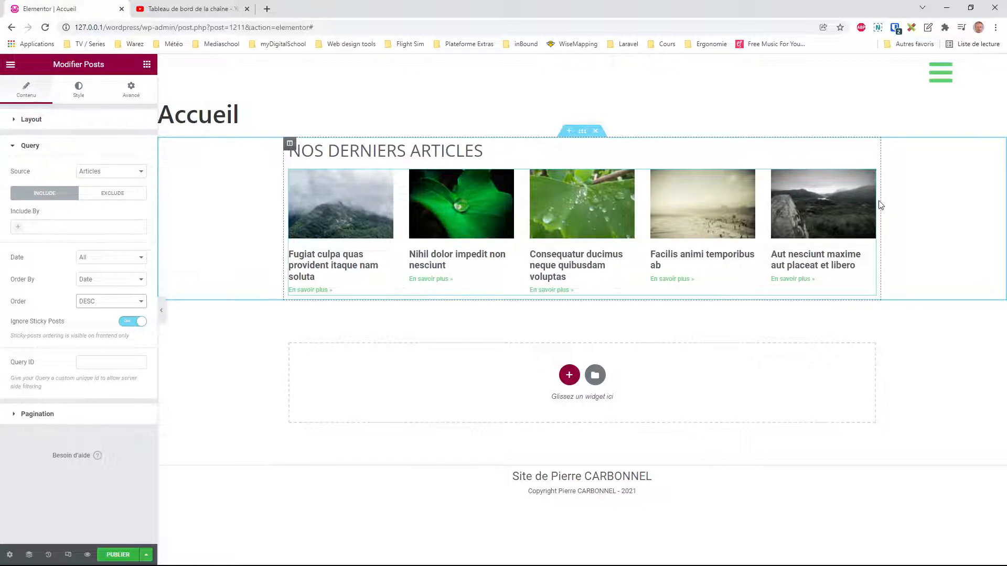
- Delete the Posts widget from the page and publish the Accueil page
right_click(870, 182)
click(879, 329)
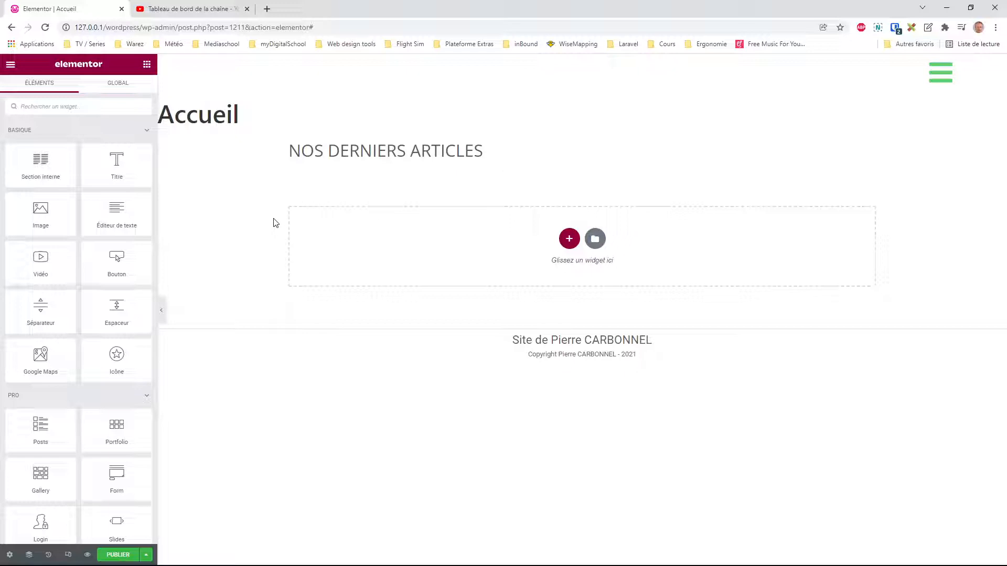
click(118, 556)
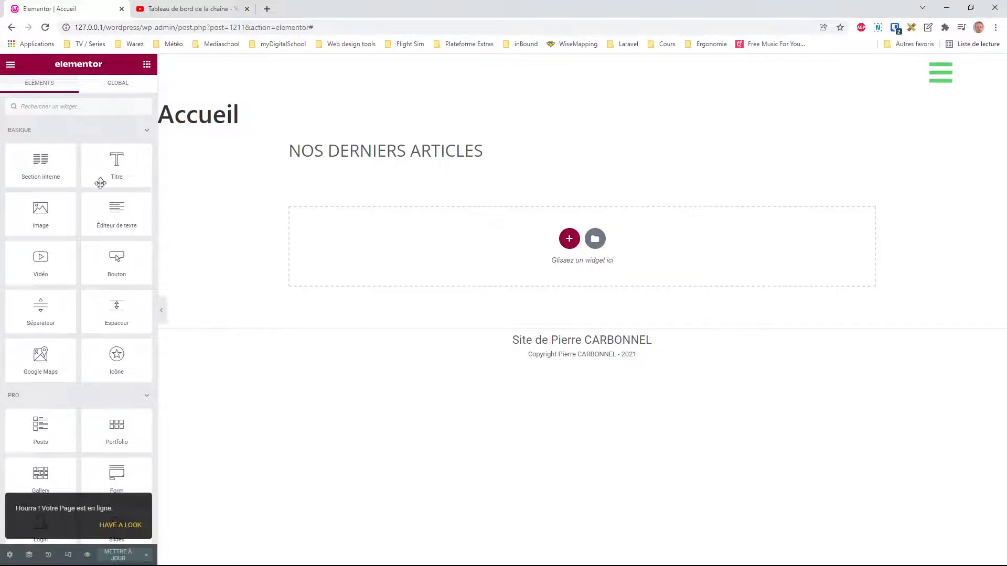
- Leave the Accueil page editor for the WordPress dashboard and open the JetEngine Listings page
click(9, 65)
click(92, 249)
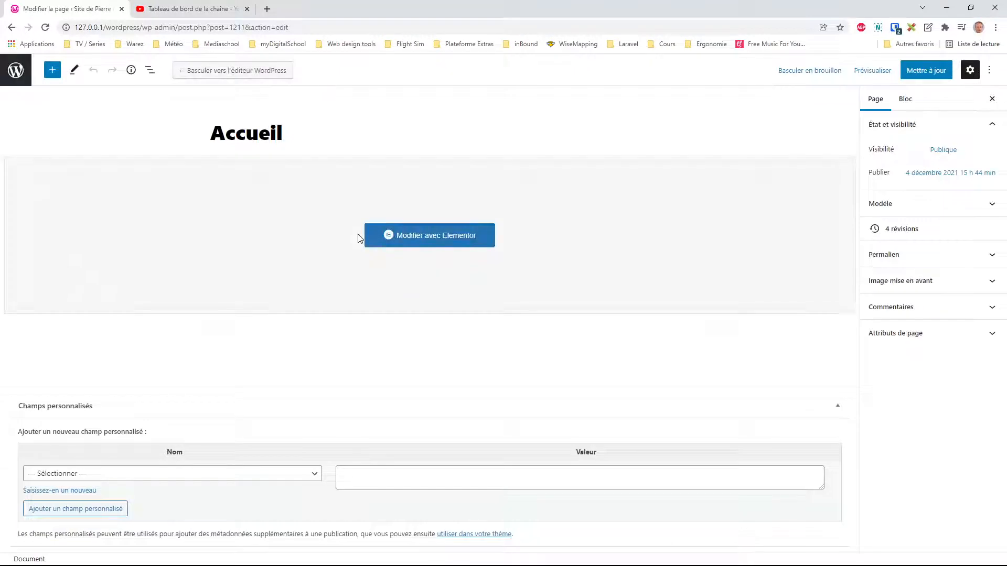
click(26, 84)
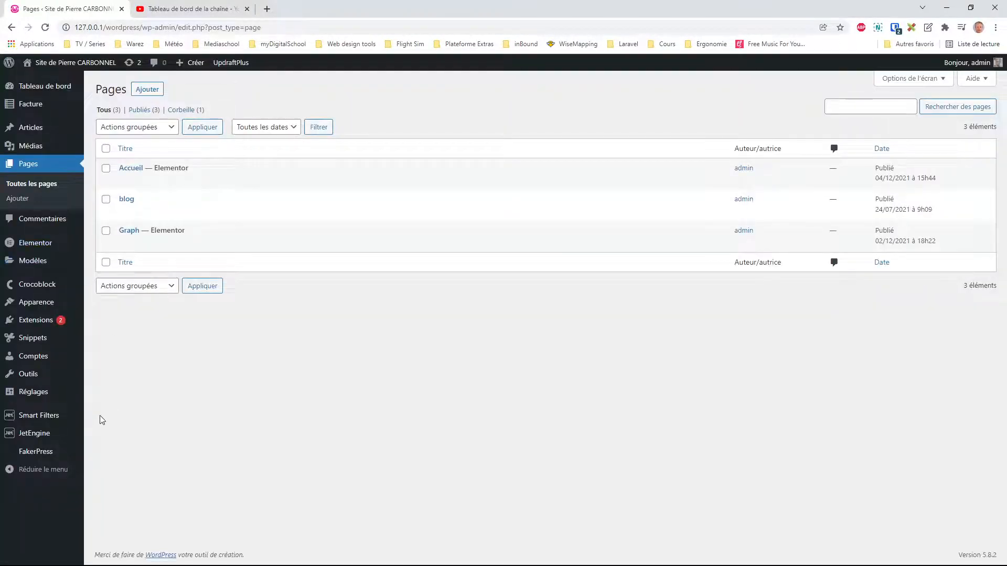
mouse_move(29, 435)
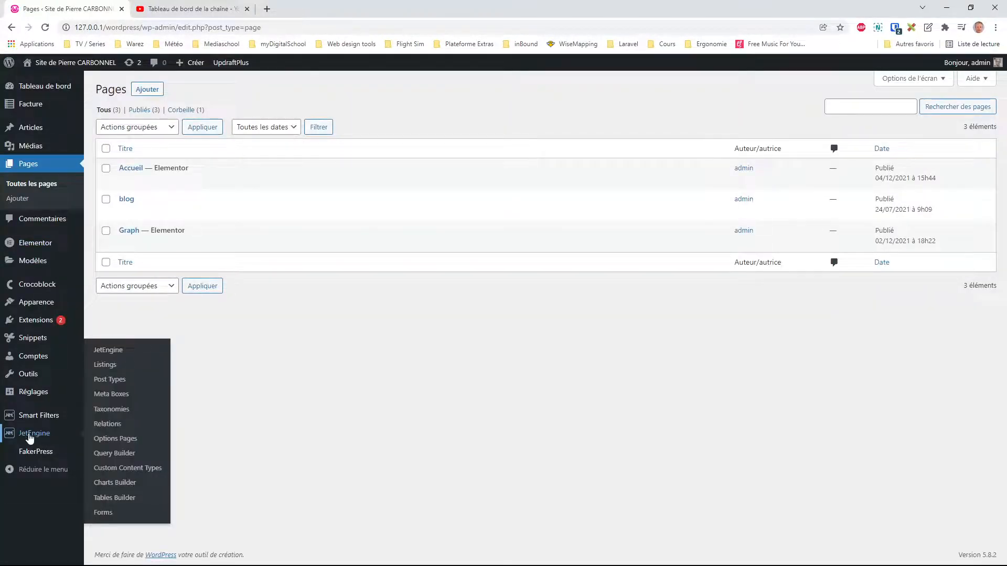
click(108, 366)
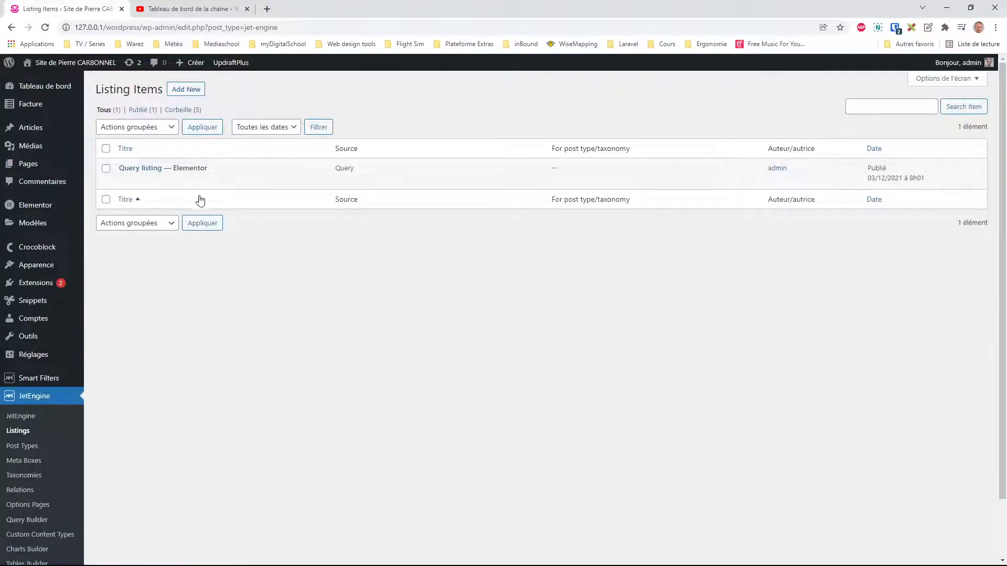
- Create a listing item named "Listing articles" with Posts as source, Articles as post type and Elementor as view
click(195, 92)
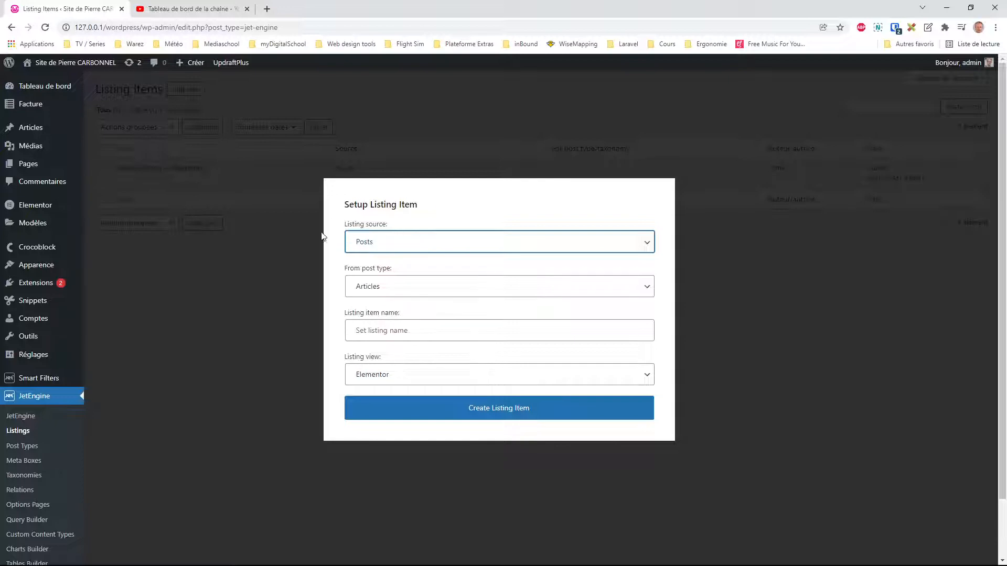
click(411, 284)
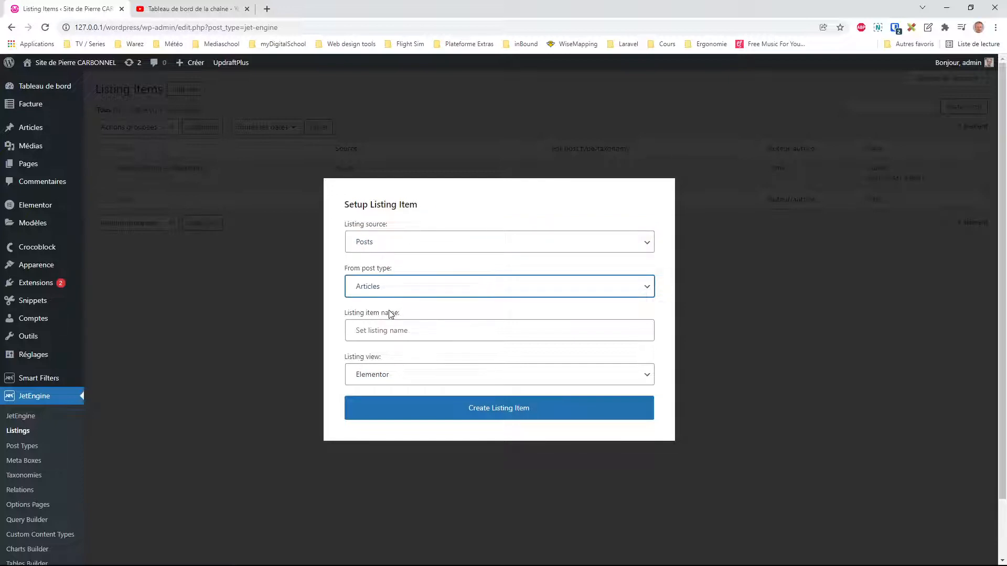
click(402, 330)
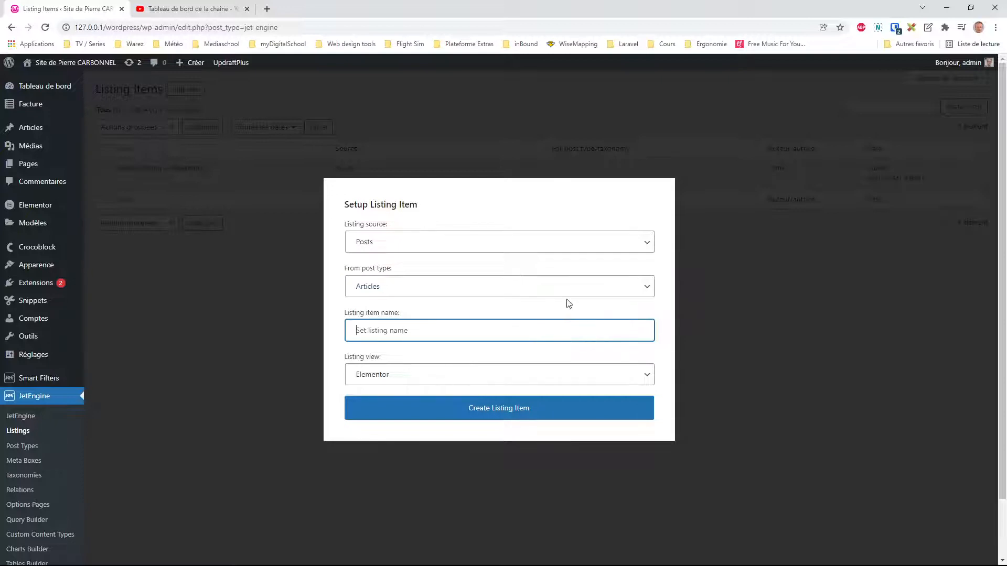
text(Listing articles)
click(389, 374)
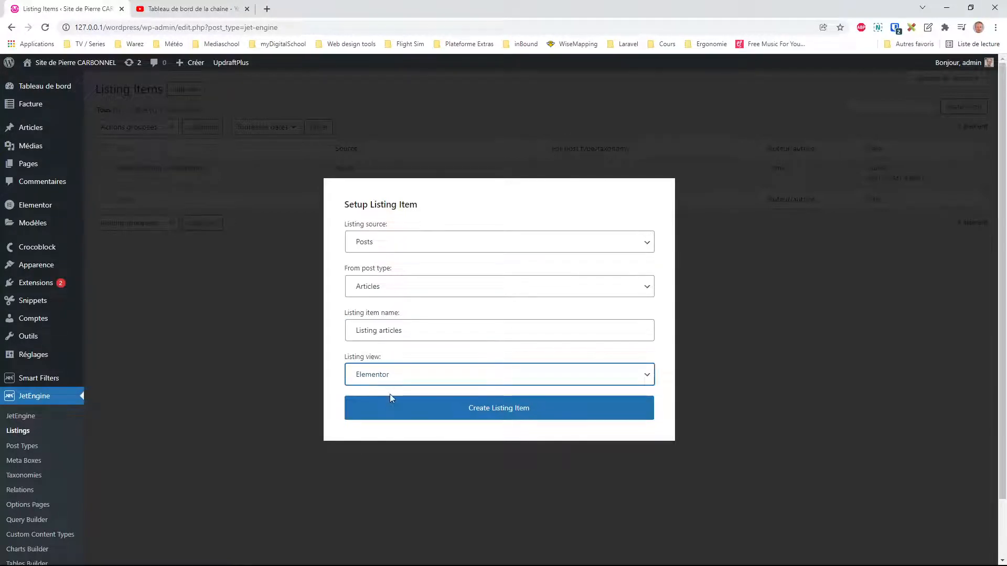
click(341, 388)
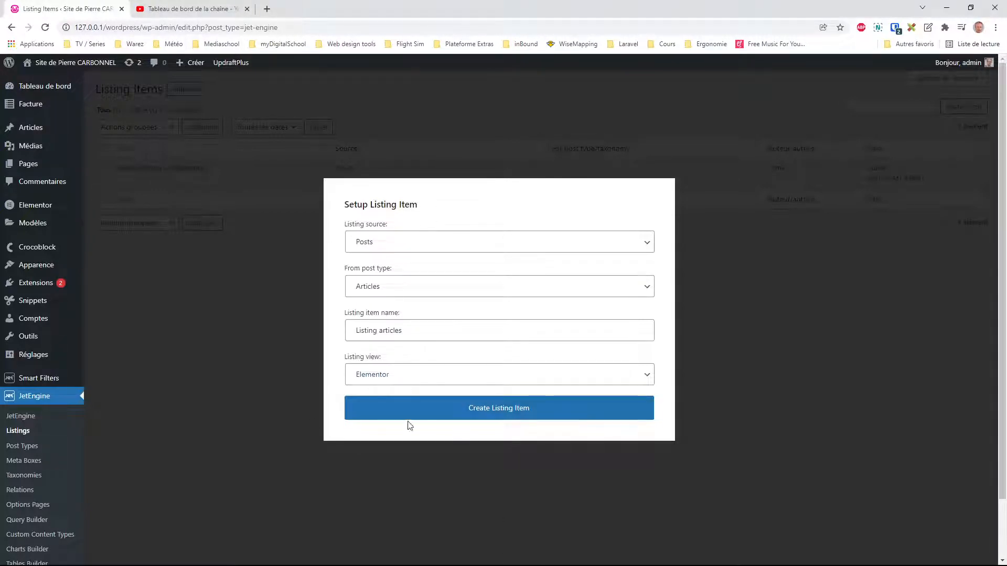
click(488, 414)
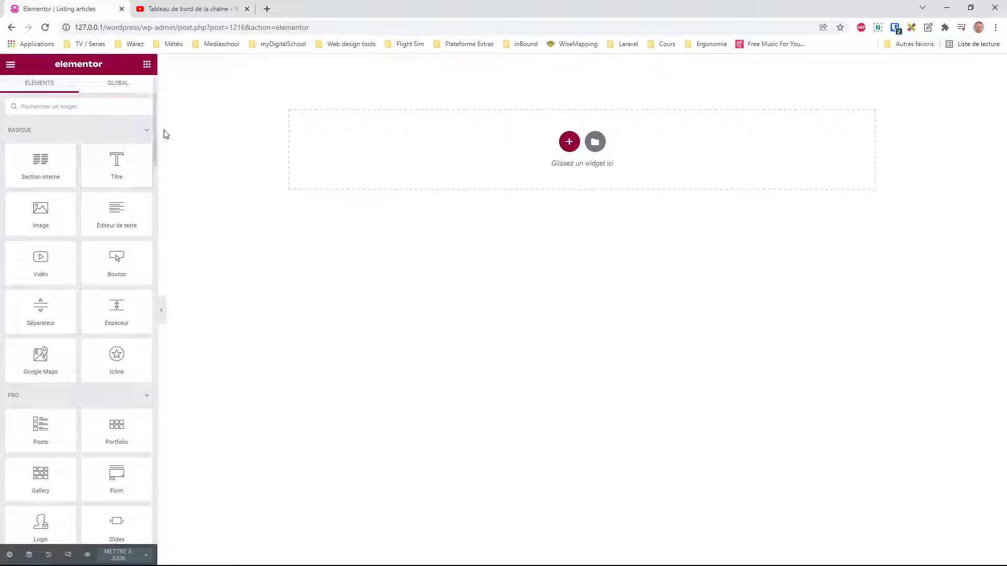
- Collapse the Basique, Pro, Général and Site widget categories so that the Listing Elements widgets are within reach
click(147, 132)
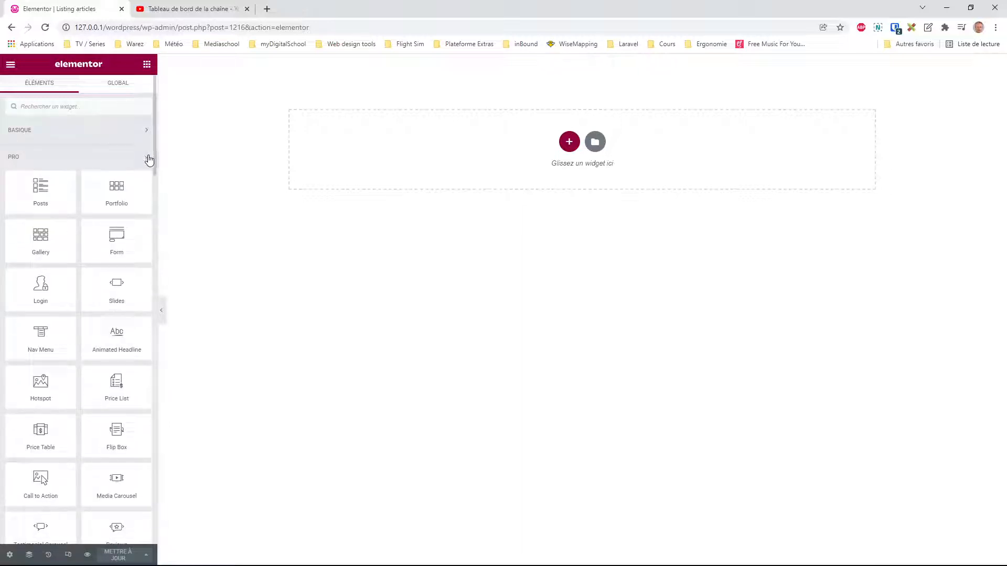
click(147, 157)
click(145, 189)
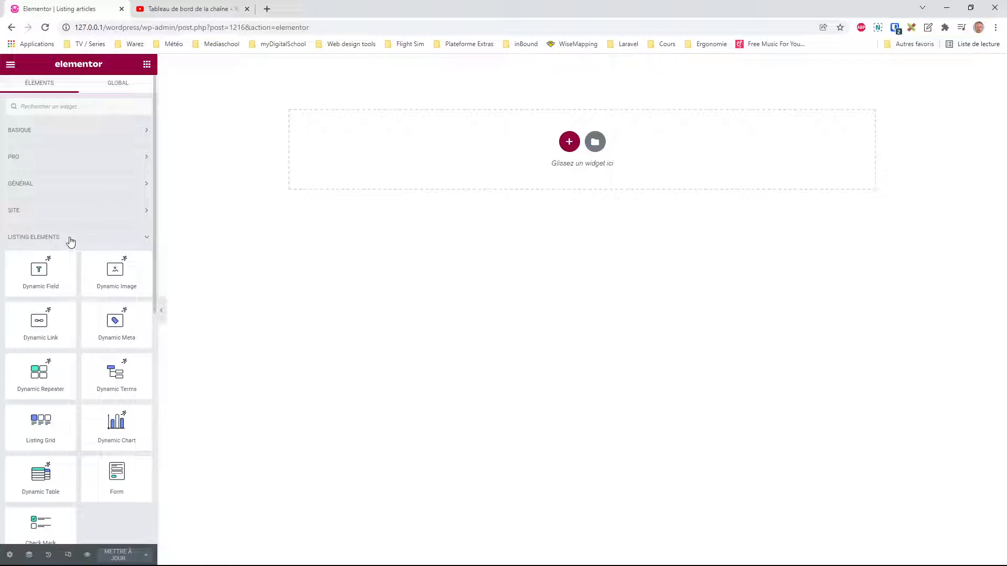
double_click(31, 242)
drag(31, 242, 13, 241)
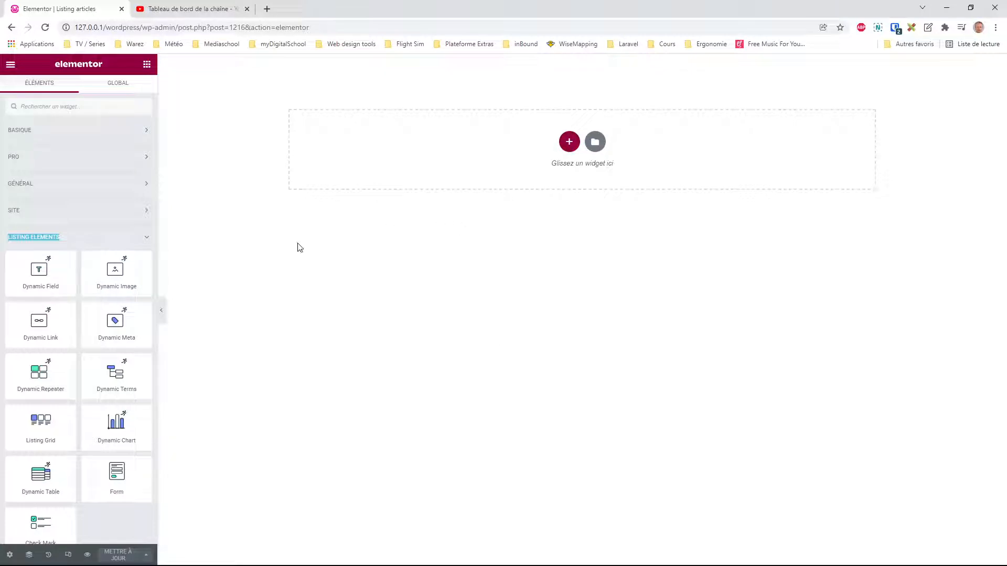
- Add a single-column section to the listing and place a Dynamic Field widget for the article title in it
click(570, 142)
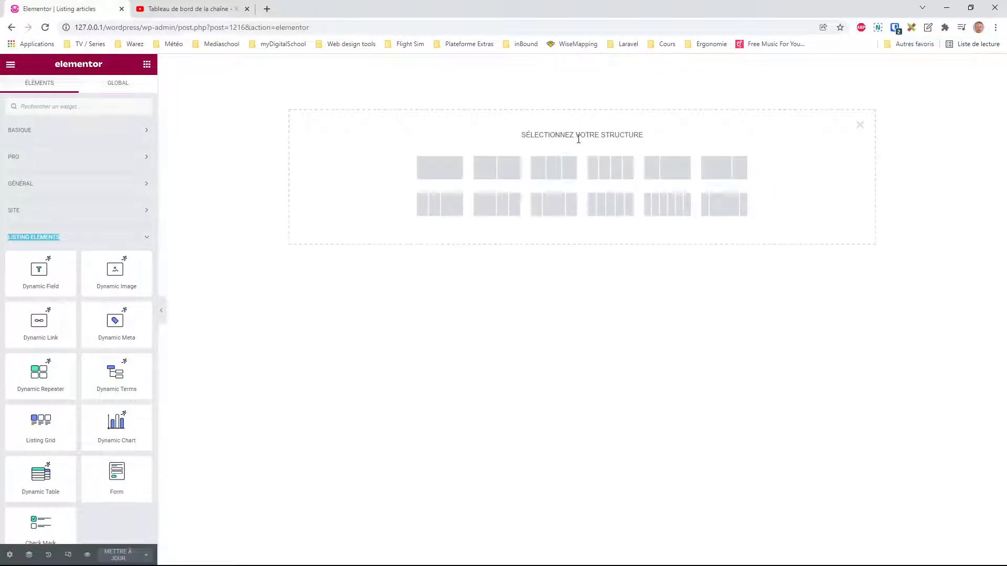
click(452, 171)
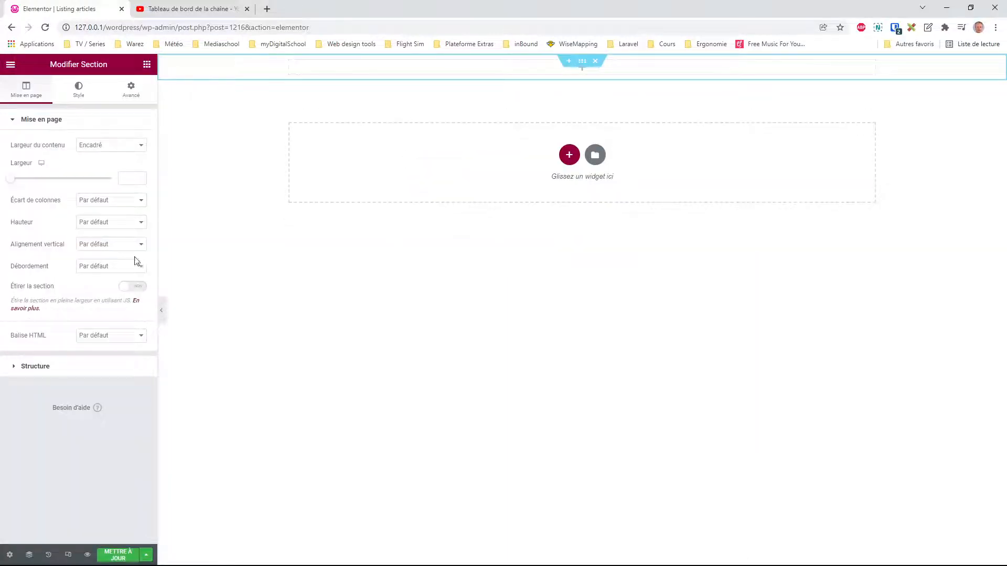
click(147, 64)
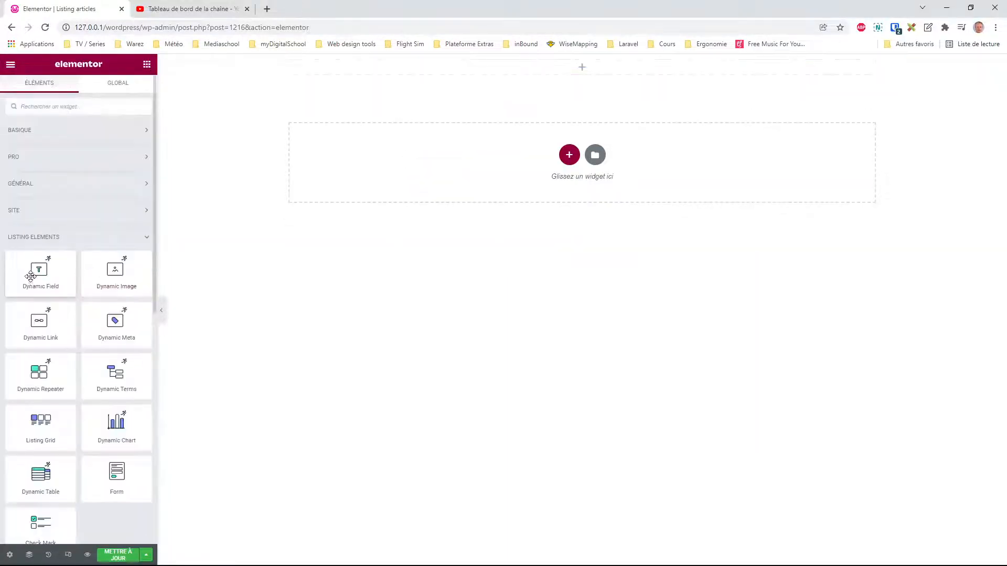
drag(31, 277, 582, 65)
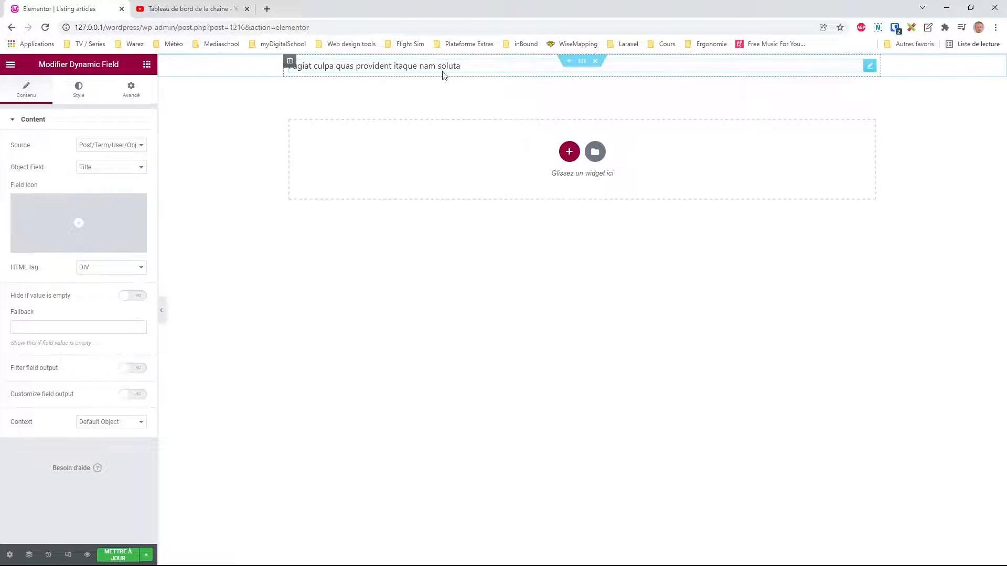
- Add a Dynamic Image widget for the post thumbnail and move the title field below the image
click(147, 65)
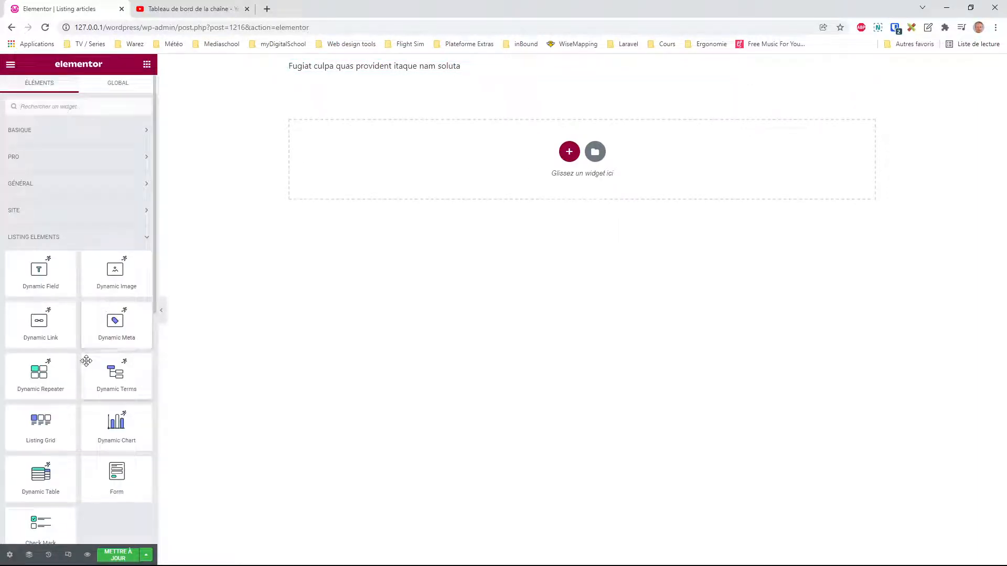
drag(135, 284, 415, 75)
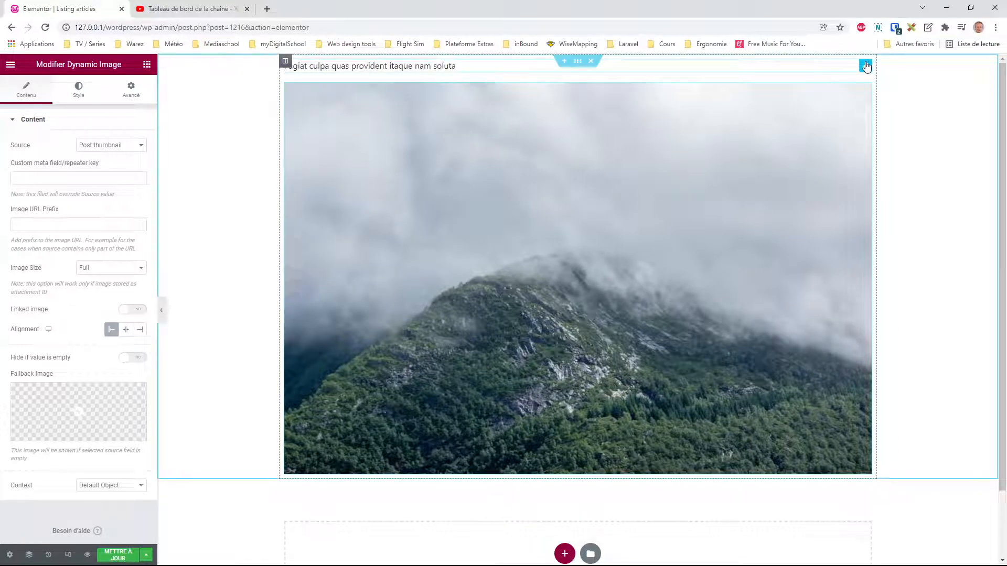
drag(866, 66, 602, 427)
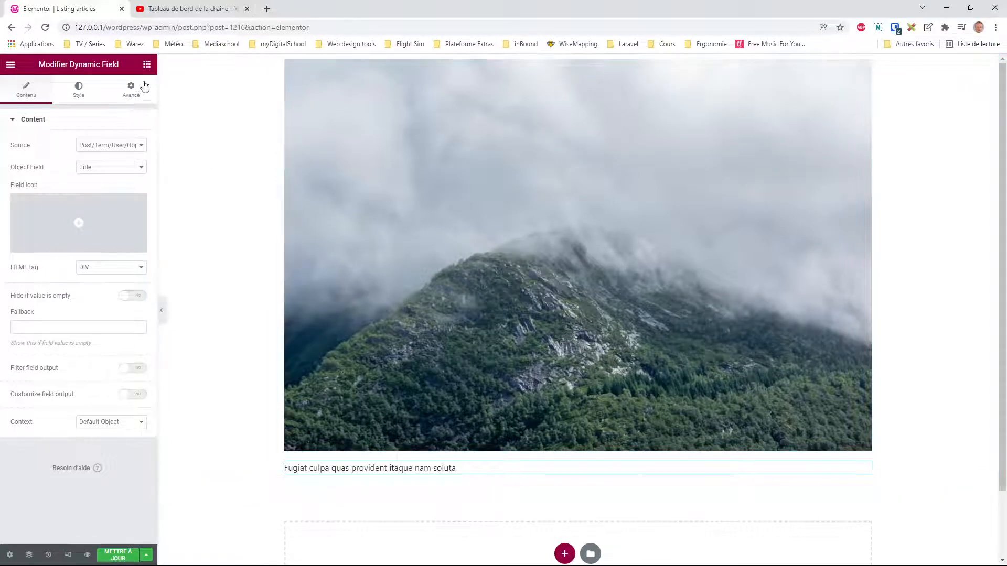
- Add a Dynamic Terms widget and a second Dynamic Field widget below the title field
click(147, 64)
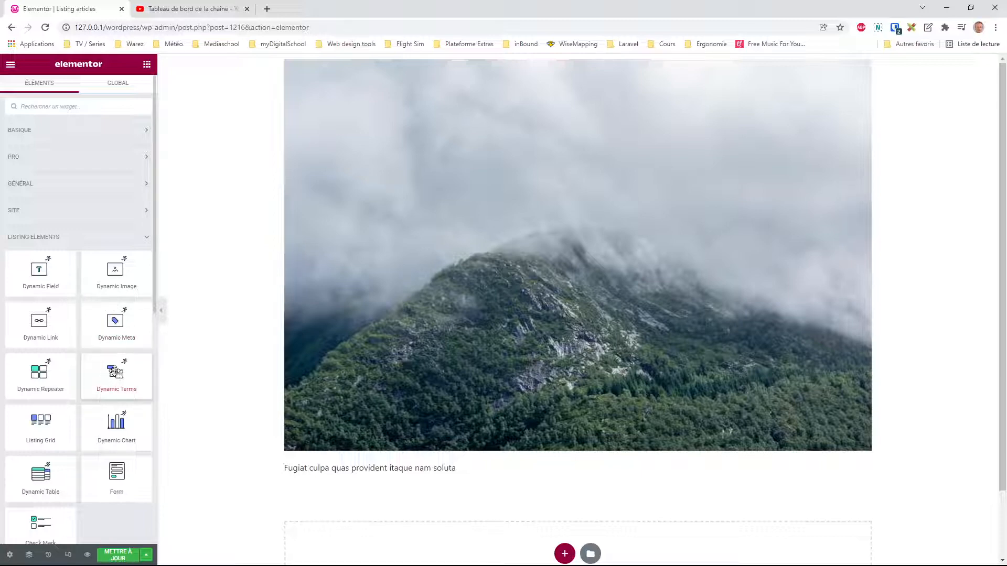
drag(116, 376, 391, 477)
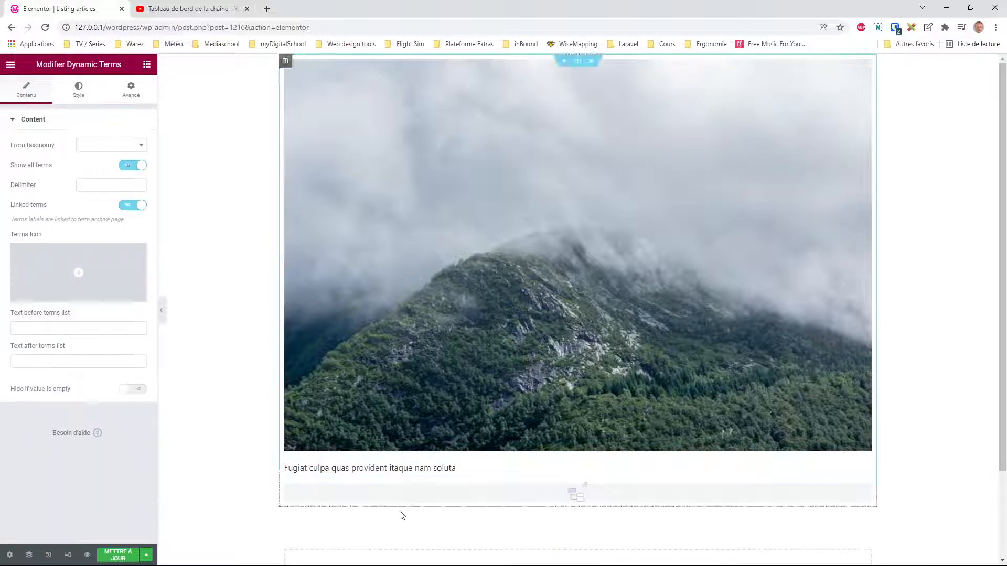
click(145, 66)
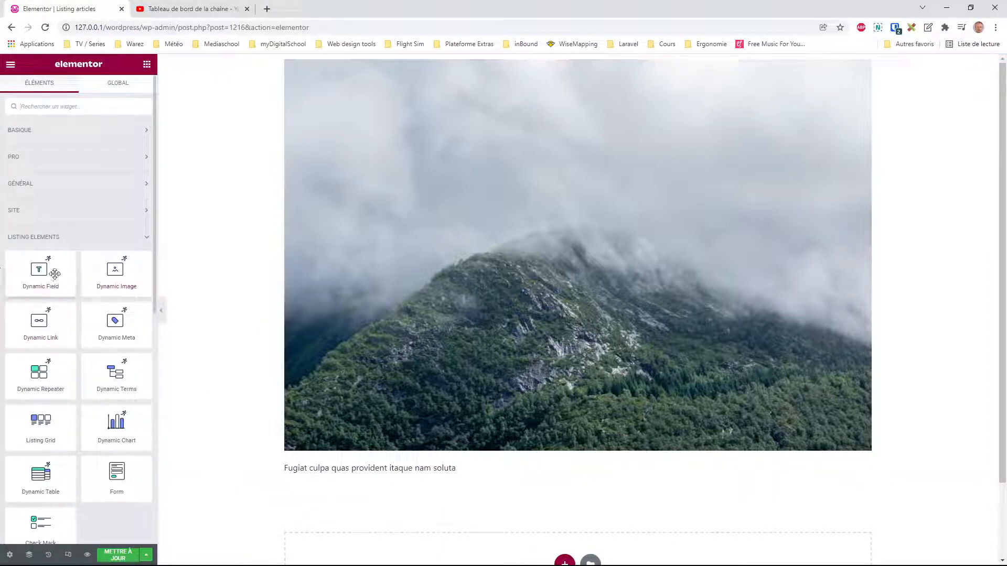
drag(54, 274, 361, 494)
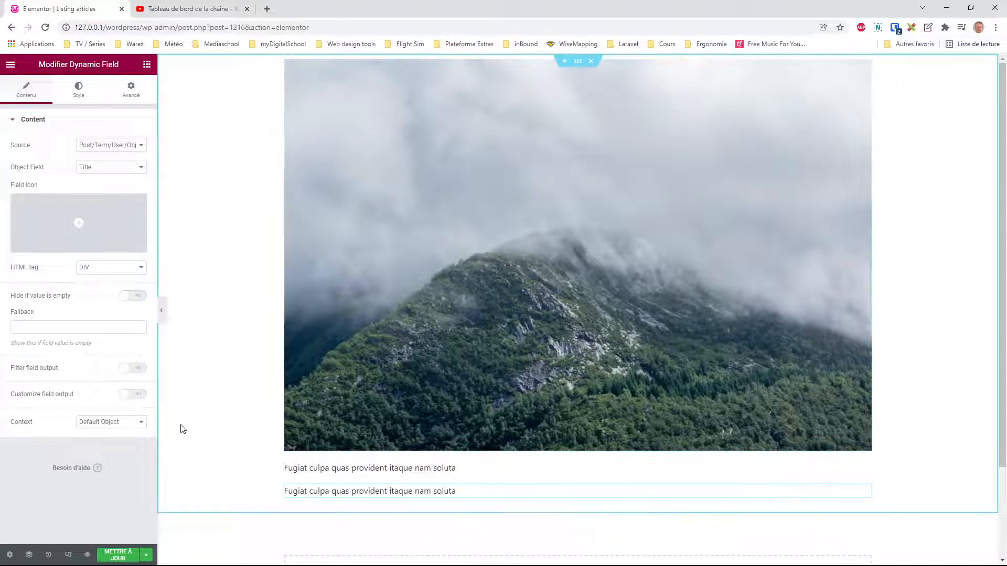
- Make the listing item clickable in the Listing Settings, with Permalink as link source, and update the listing
click(10, 554)
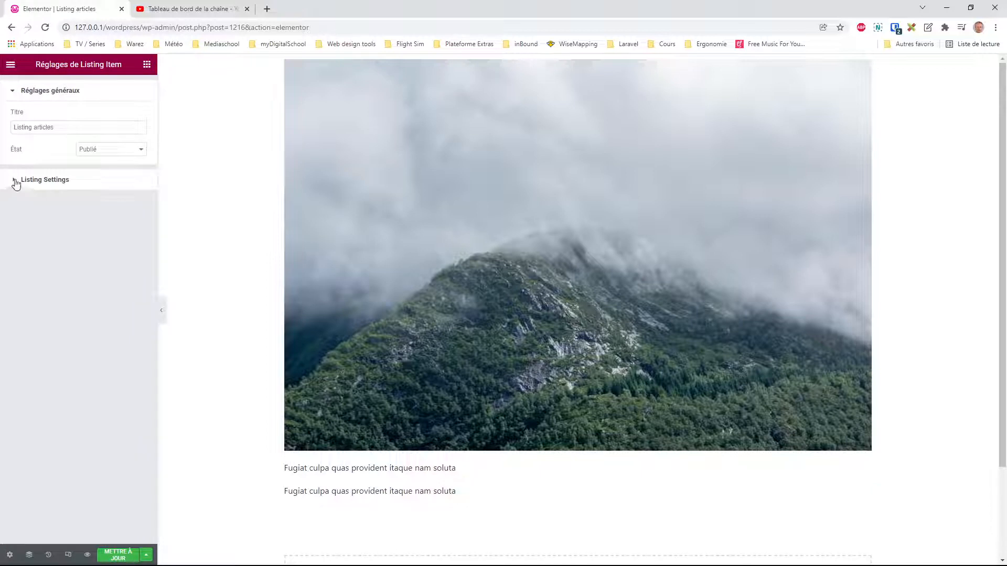
click(17, 181)
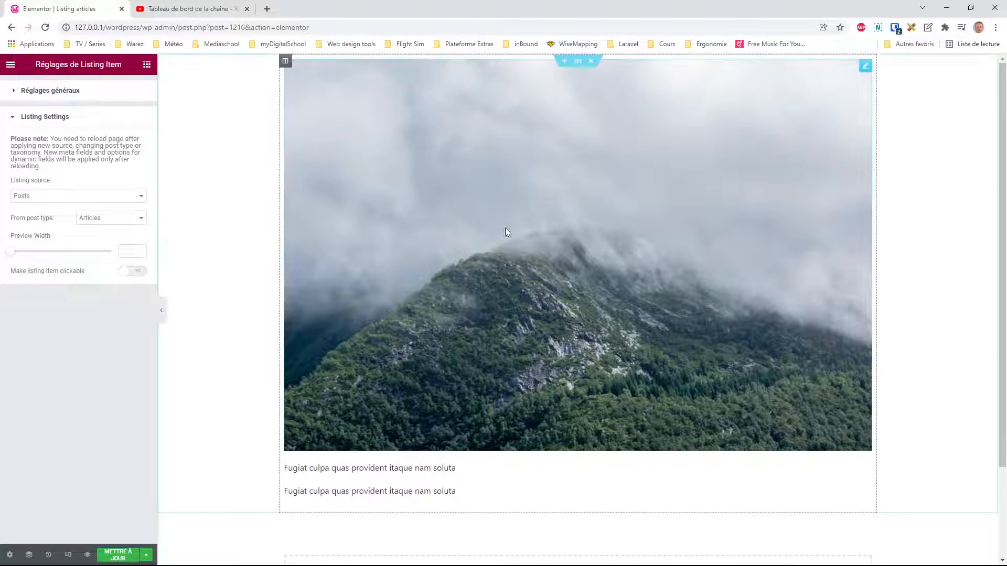
click(142, 272)
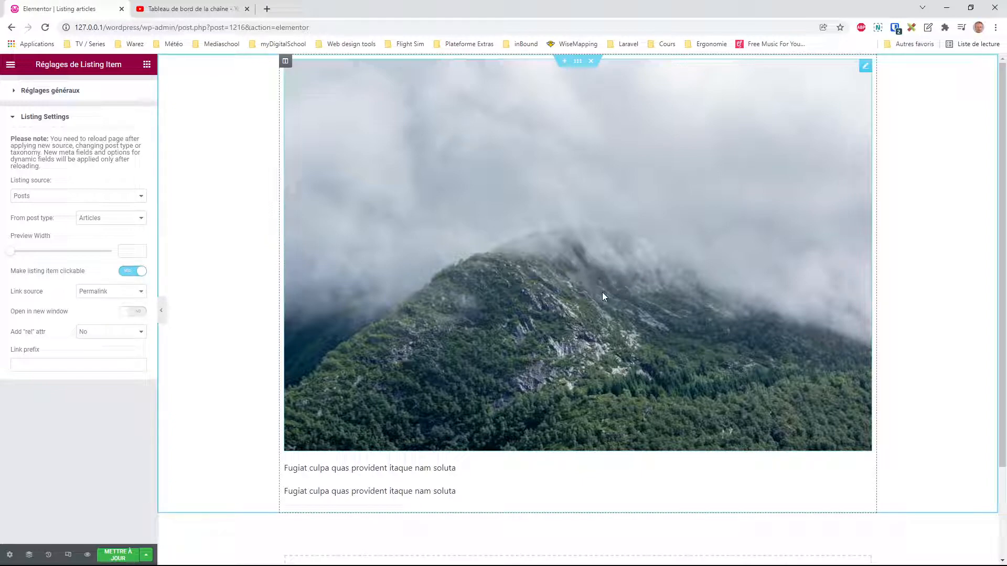
click(125, 272)
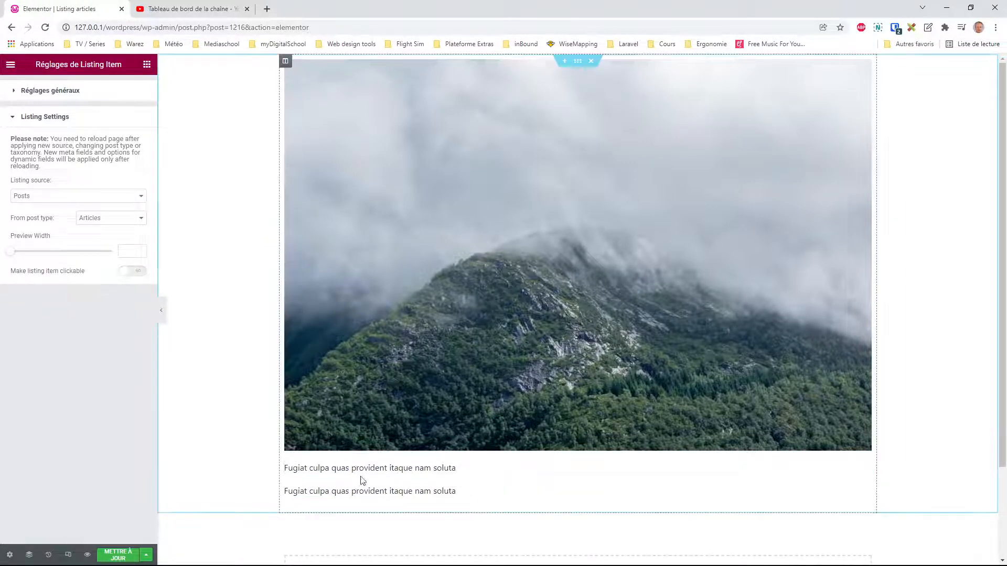
click(134, 271)
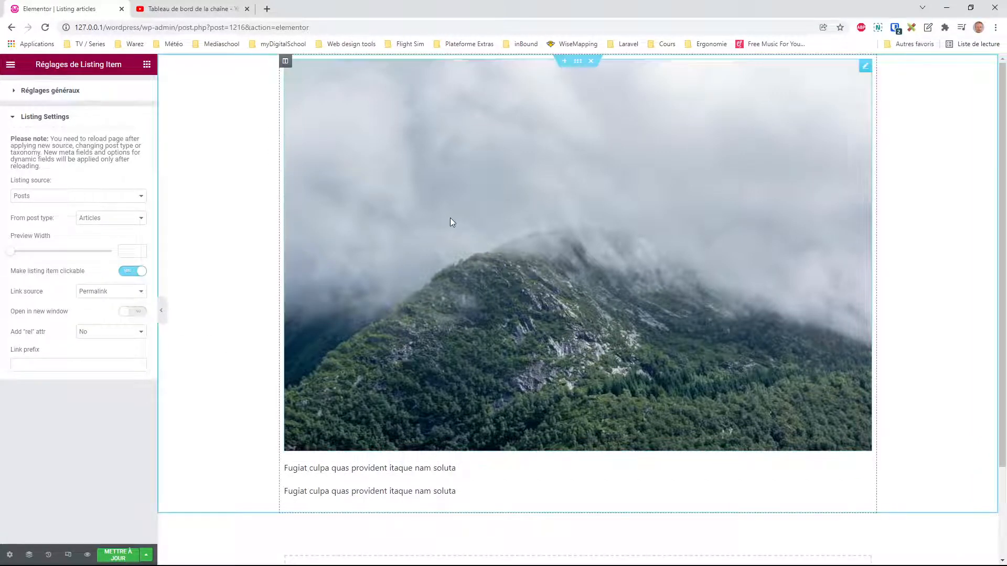
click(120, 556)
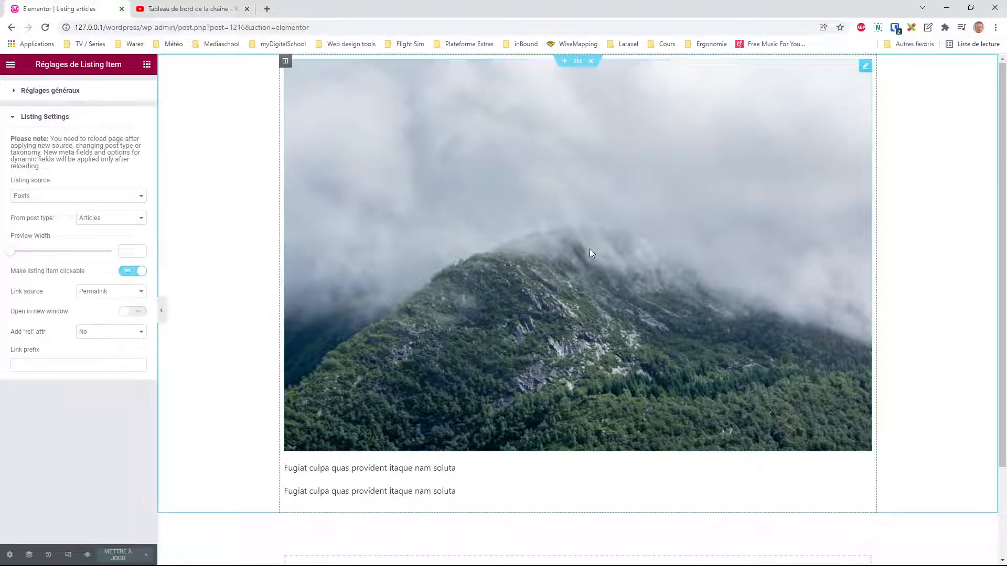
- Center the widget items alignment of the title field directly below the image
click(555, 268)
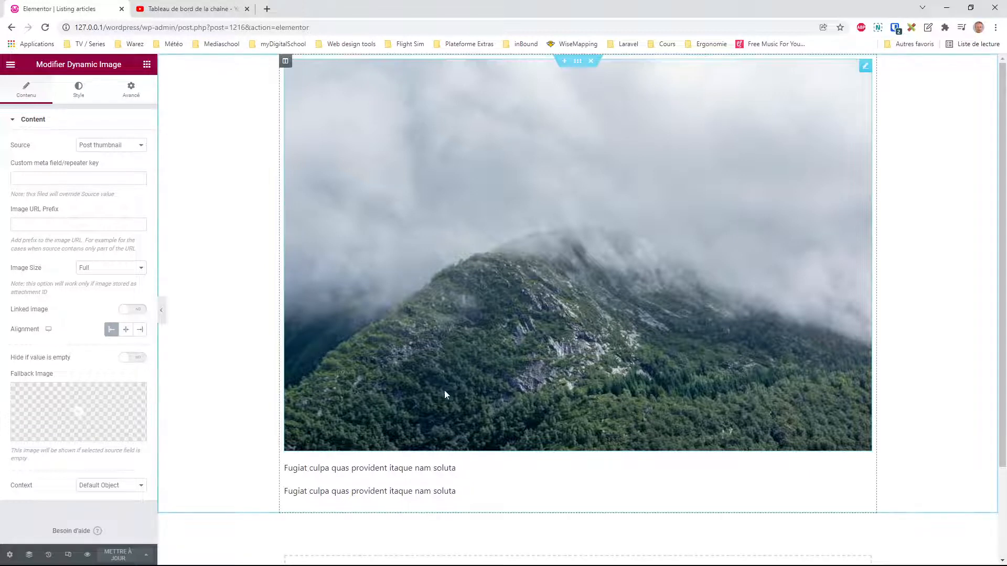
click(353, 468)
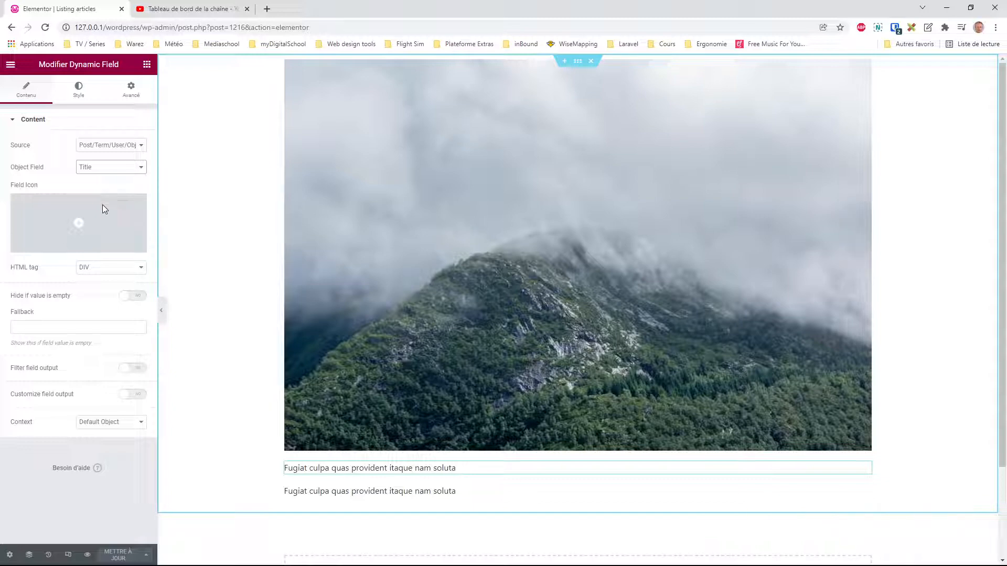
mouse_move(103, 210)
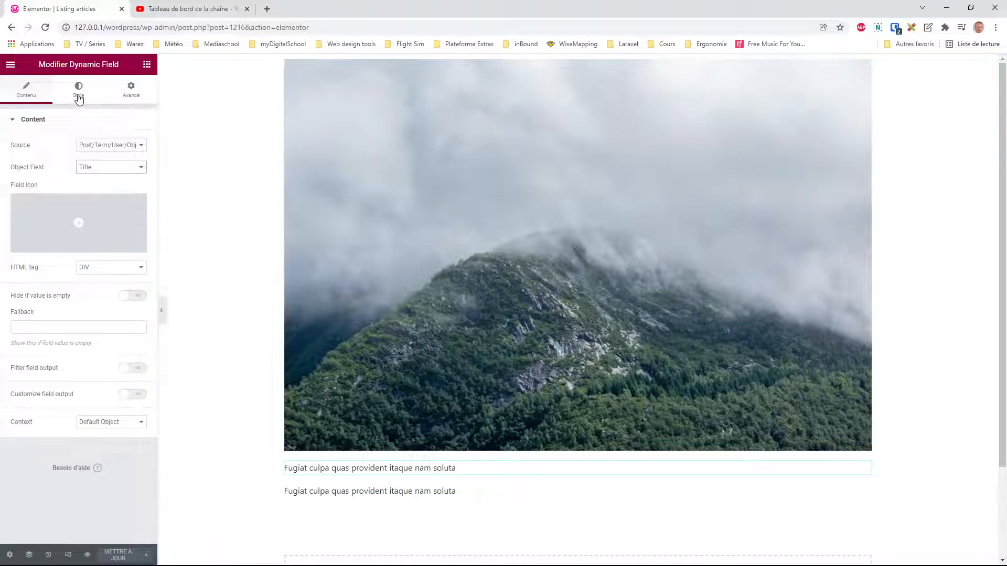
click(79, 90)
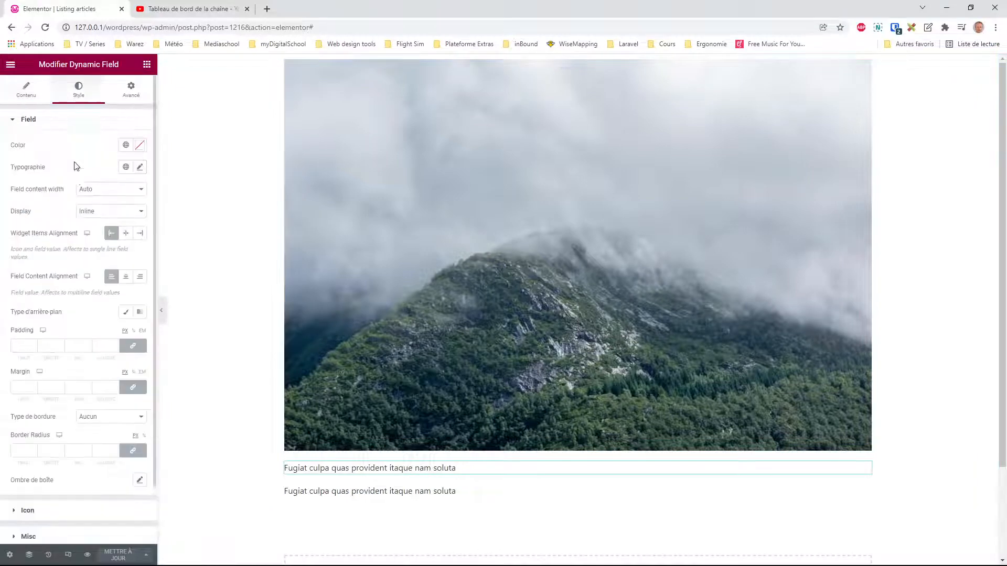
click(28, 92)
click(80, 91)
click(16, 126)
click(15, 125)
click(126, 234)
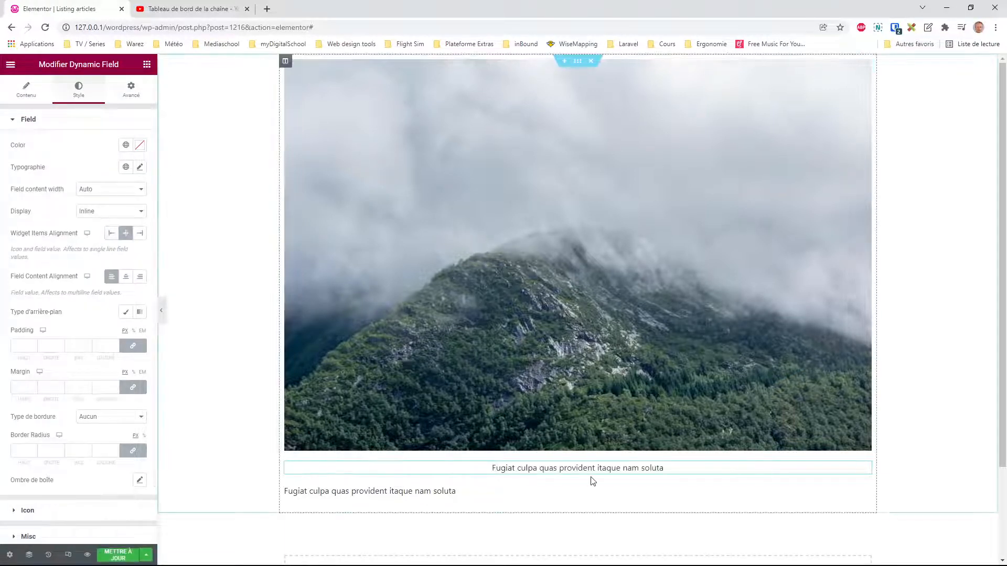
- Set the title field's typography to the Open Sans family with a size of 2 em
click(140, 168)
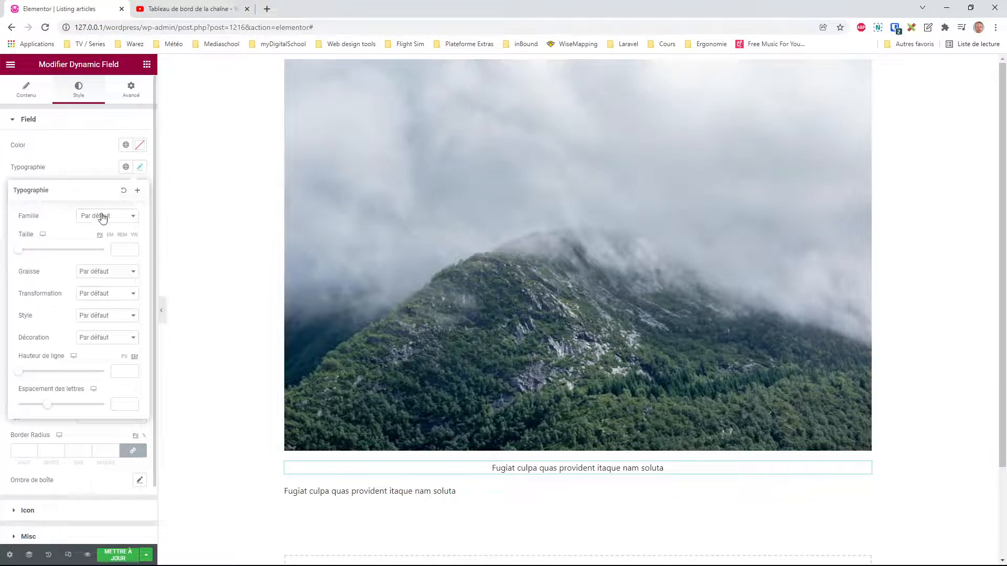
click(99, 215)
text(open)
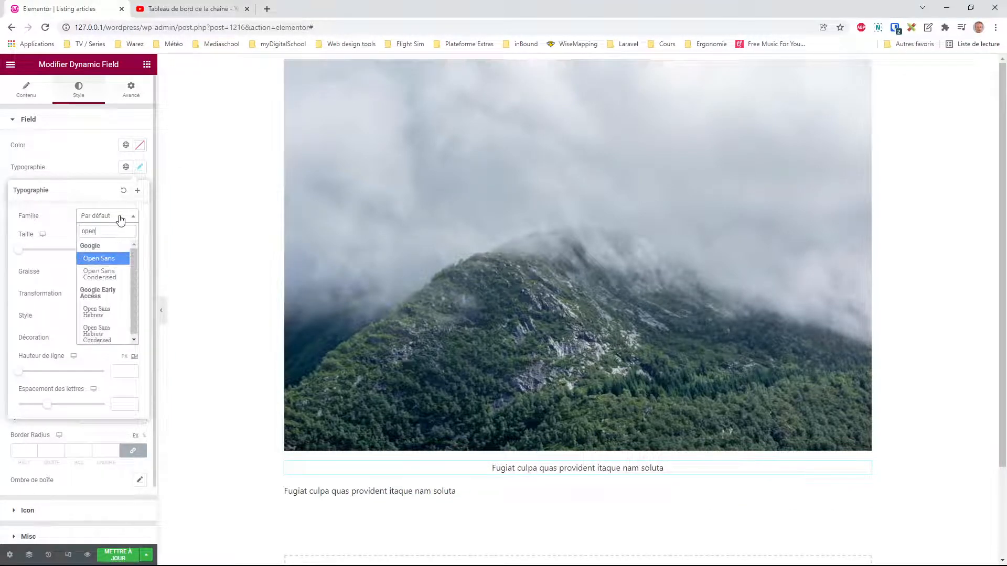
click(101, 260)
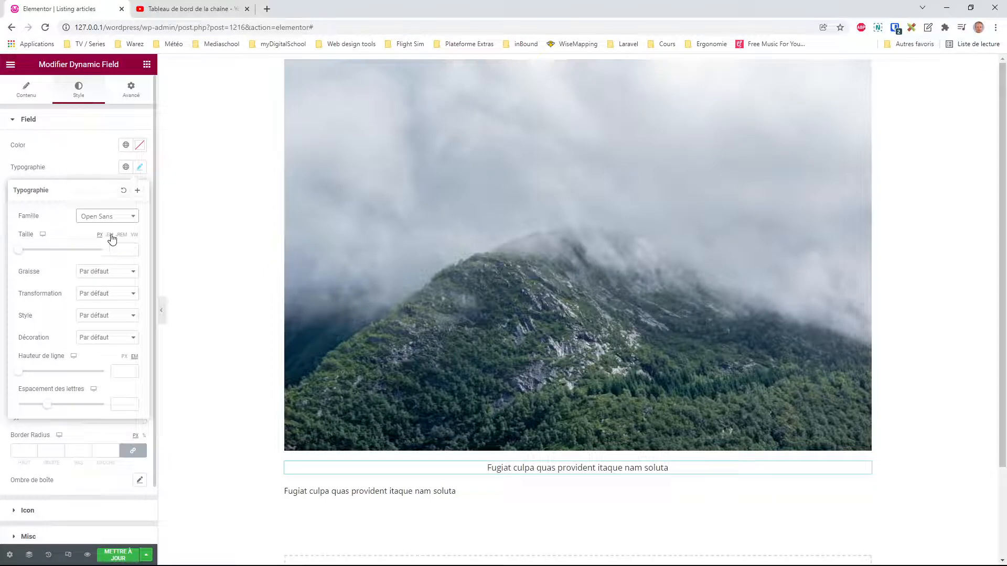
click(125, 251)
text(2)
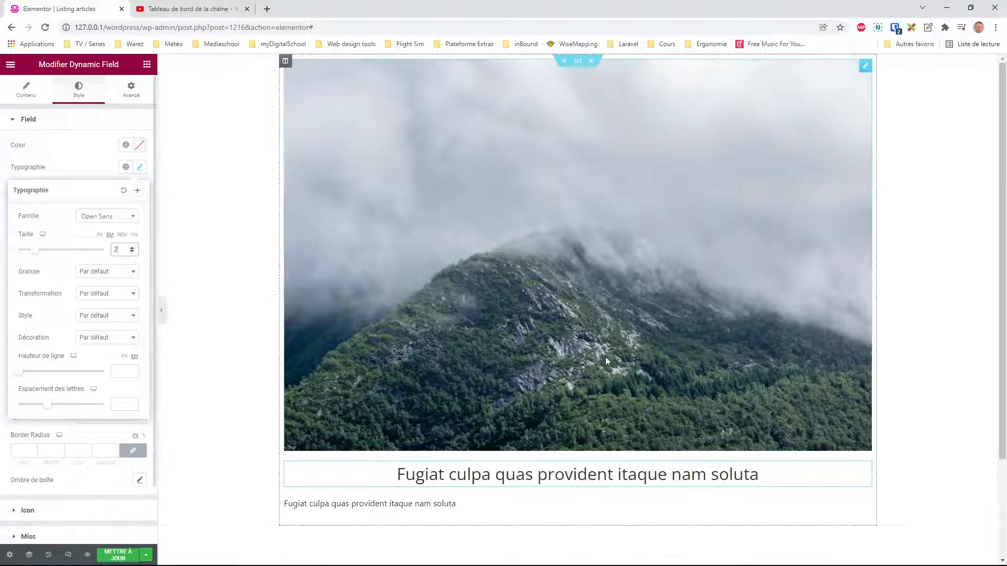
- Try Term name as the second dynamic field's object field with the Current Post Author context, and return the context to Default Object
click(428, 501)
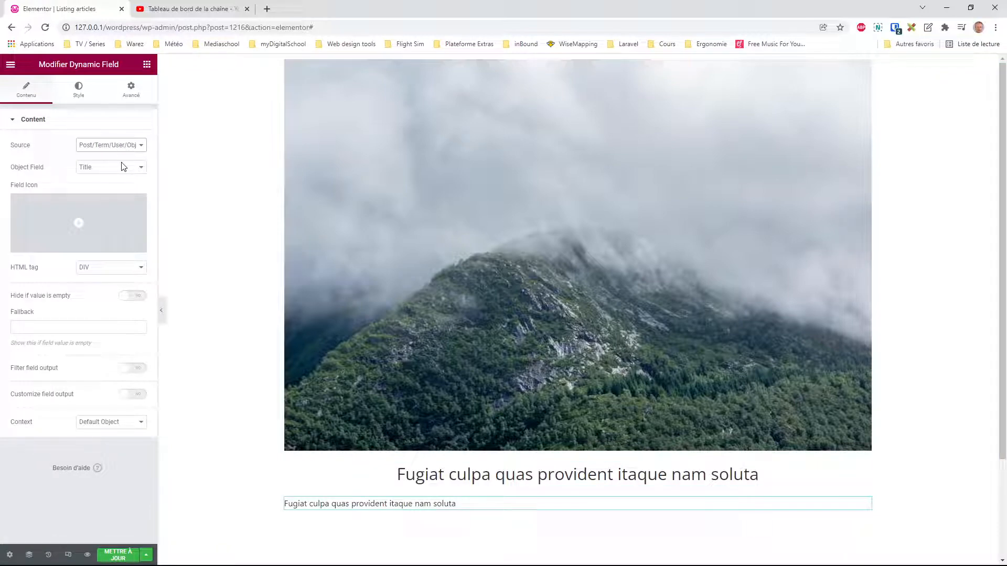
click(127, 321)
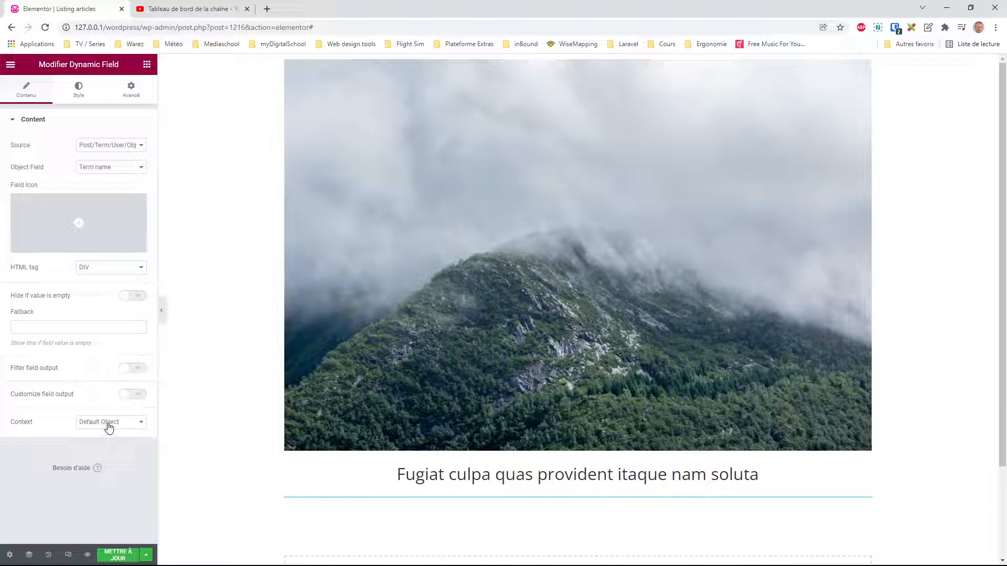
click(87, 423)
click(128, 505)
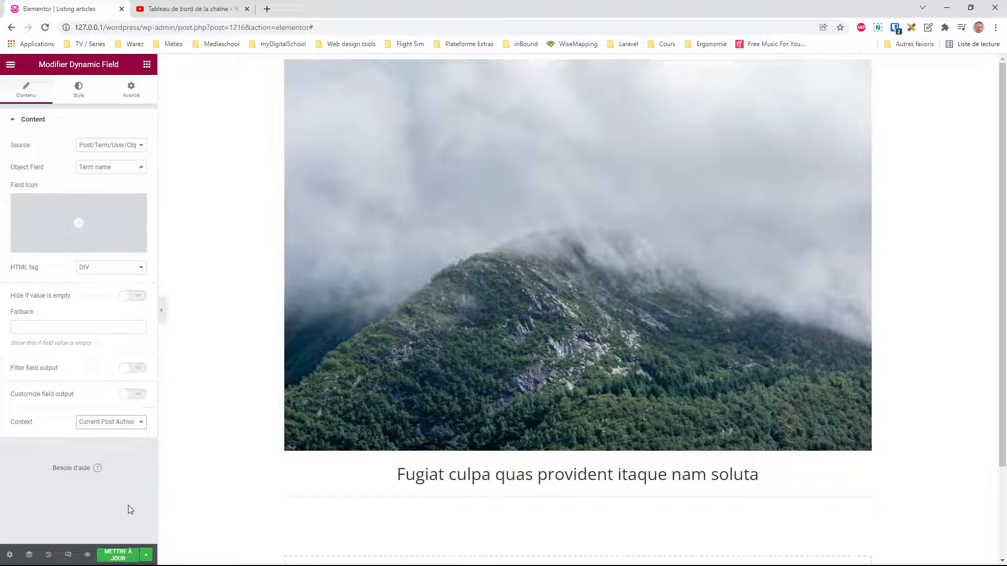
click(123, 426)
click(122, 437)
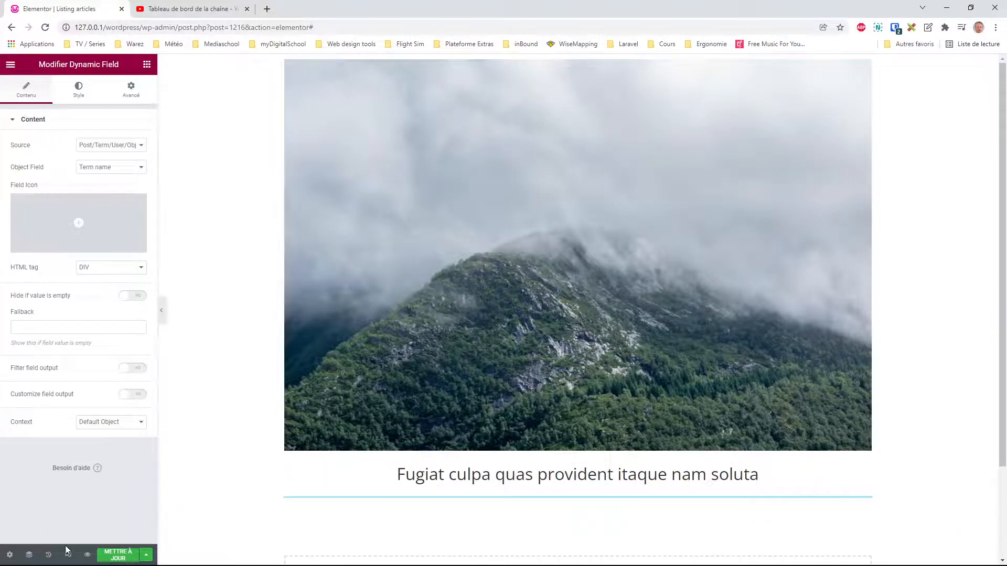
- Move the Dynamic Terms widget above the second Dynamic Field in the widget structure and set its taxonomy to Catégories
click(28, 555)
click(922, 214)
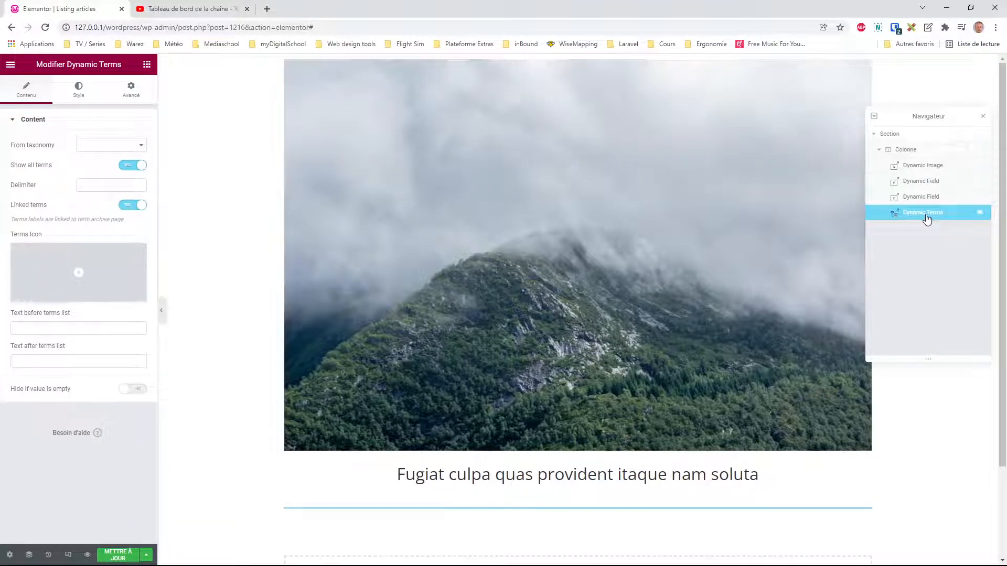
drag(923, 212, 919, 205)
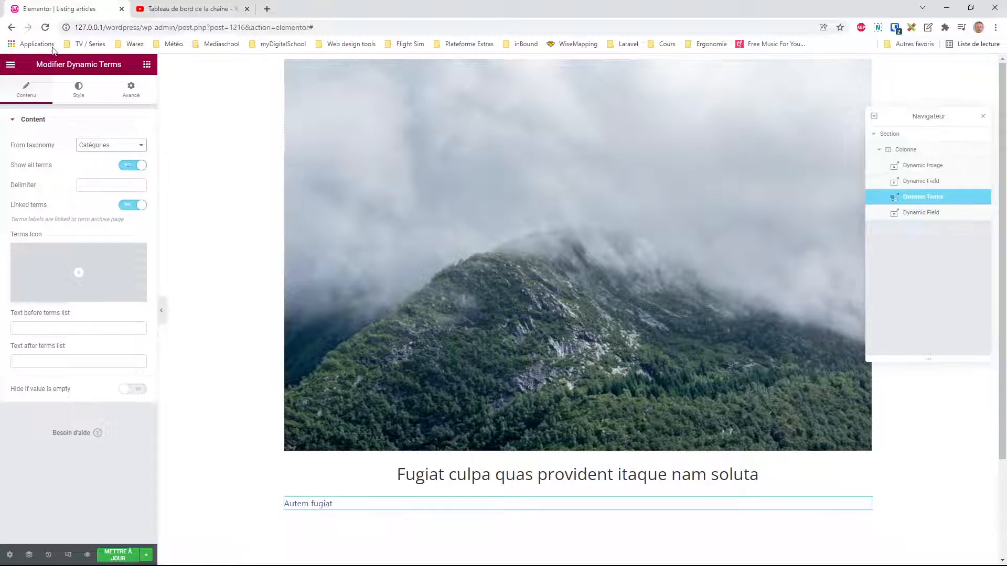
- Center the Dynamic Terms widget and set its label font family to Open Sans
click(77, 90)
click(126, 147)
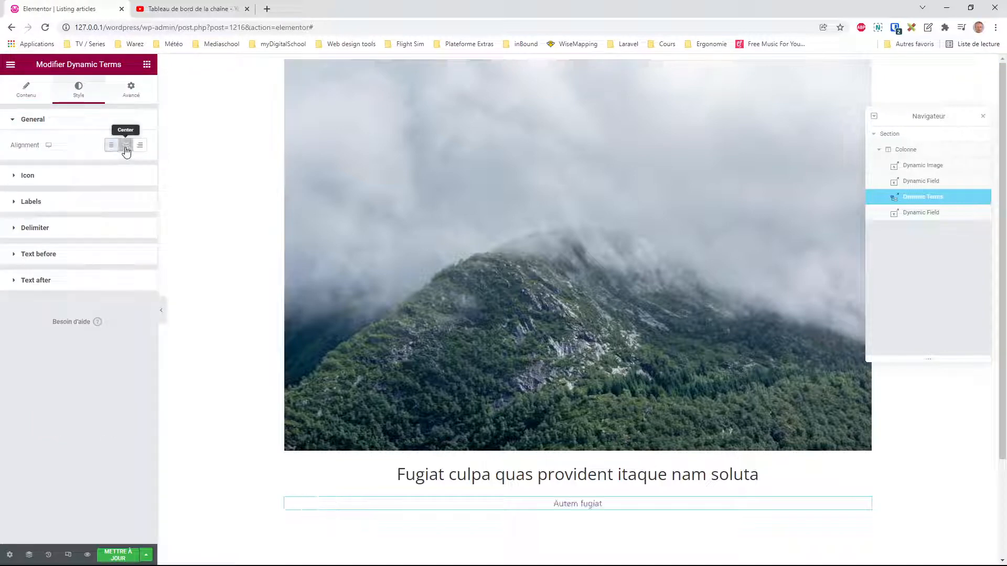
click(17, 204)
click(140, 198)
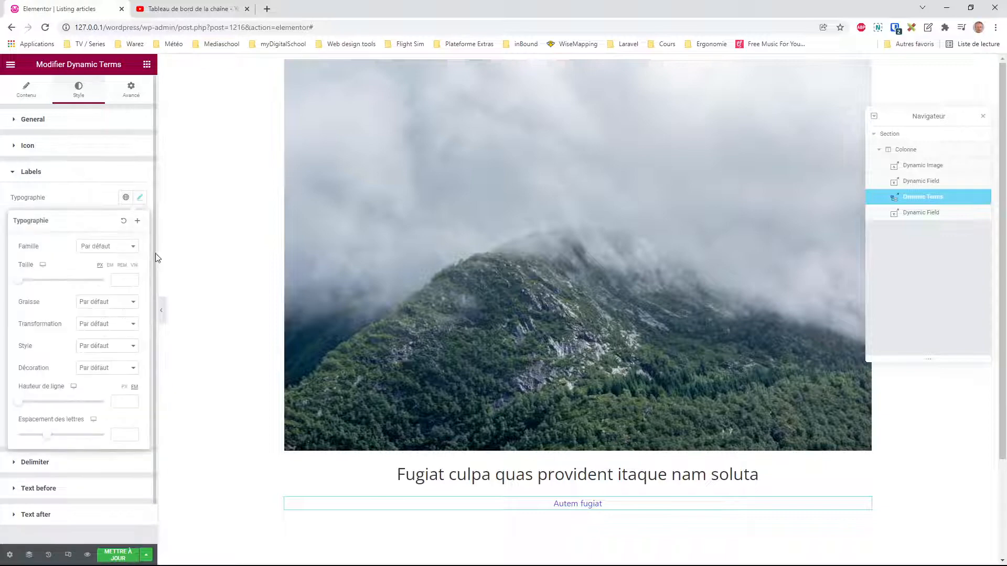
click(112, 247)
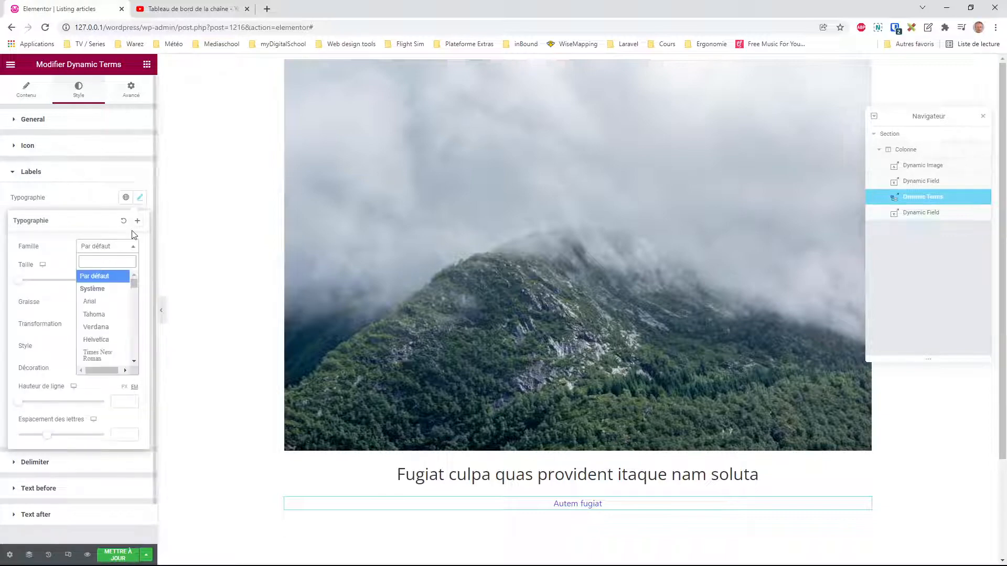
text(open)
click(97, 288)
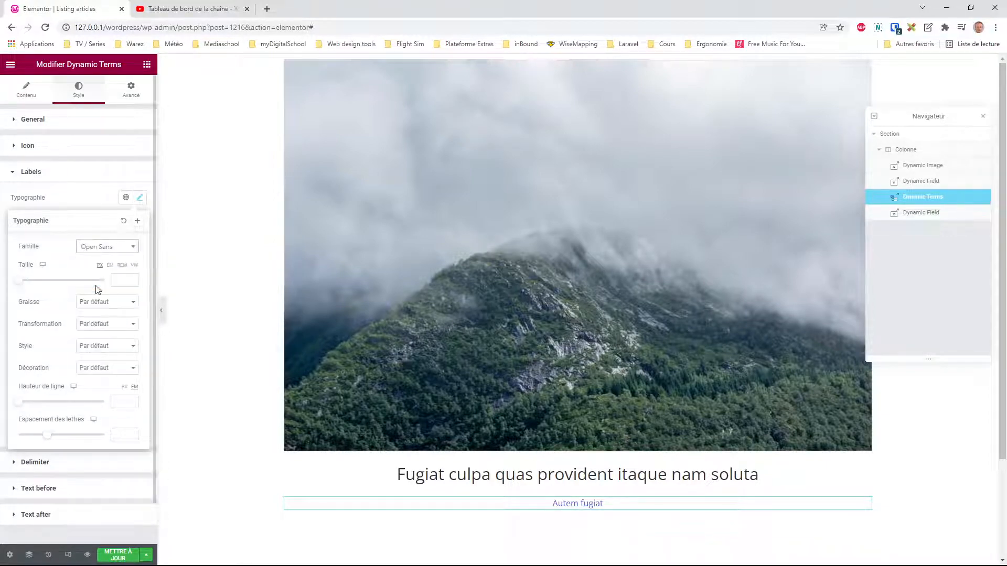
click(87, 201)
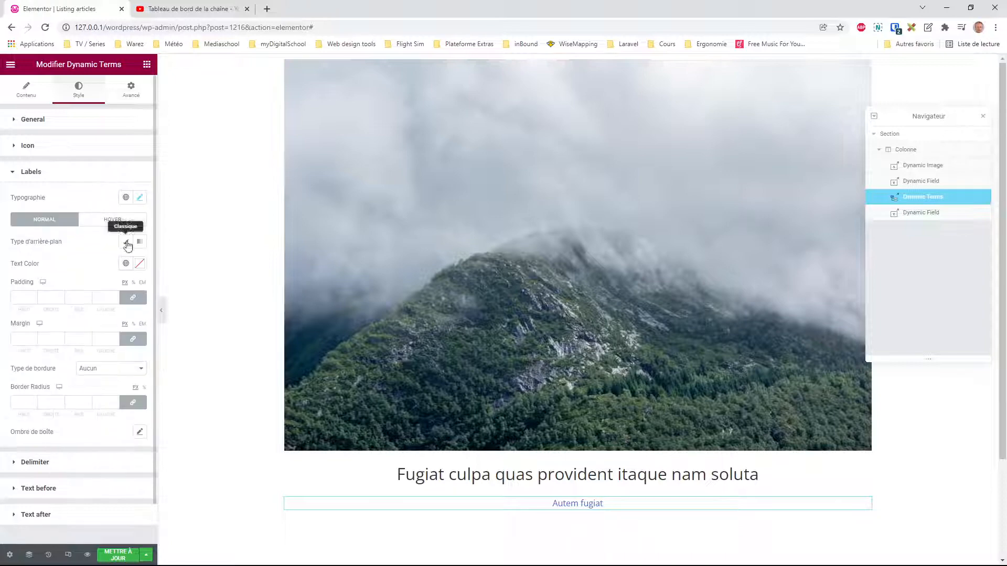
- Give the term labels the global Secondaire text color and a font weight of 600
click(126, 263)
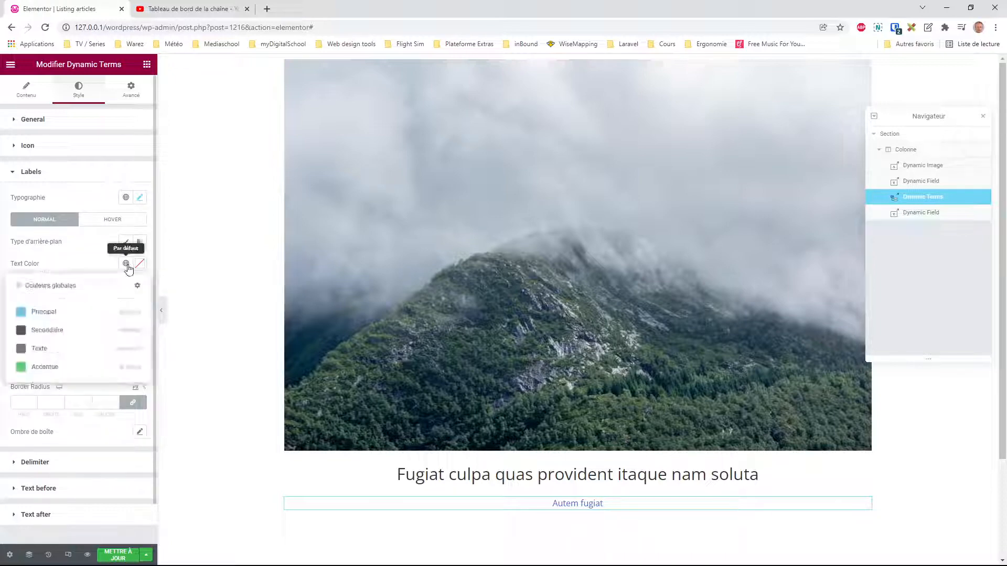
click(52, 330)
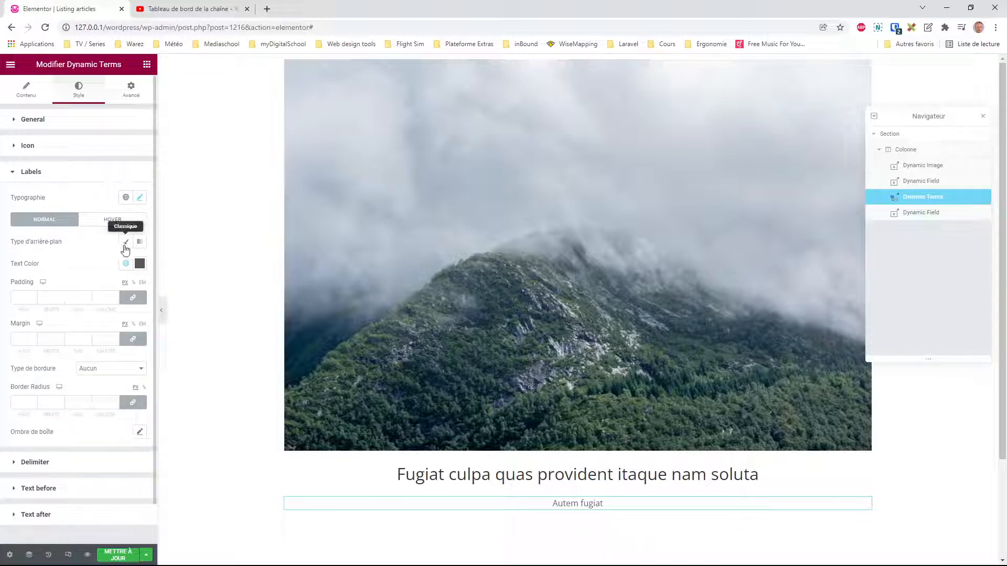
click(139, 197)
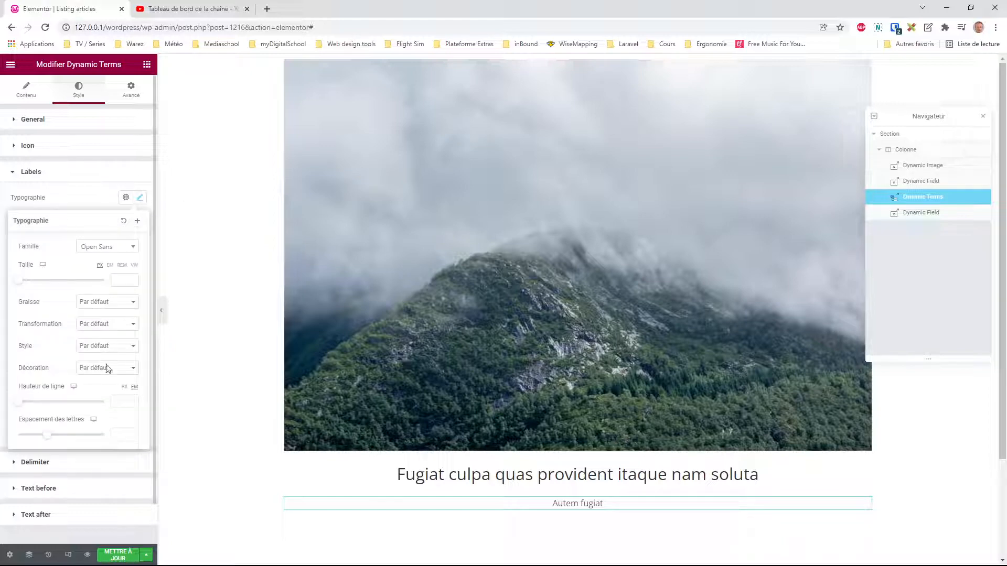
click(110, 405)
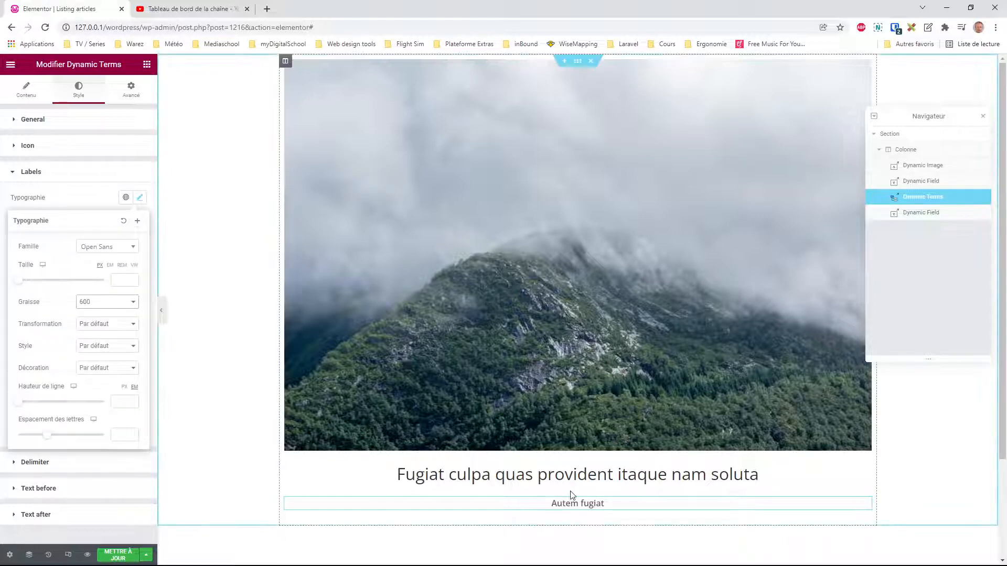
- Preview the listing layout without the editing panel and review the image, title and terms widgets
click(161, 310)
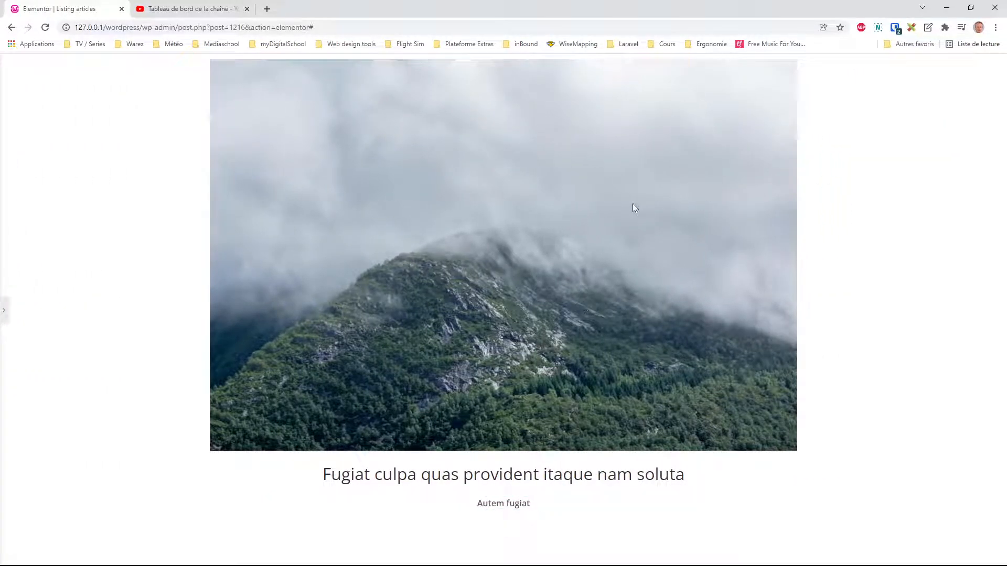
click(7, 314)
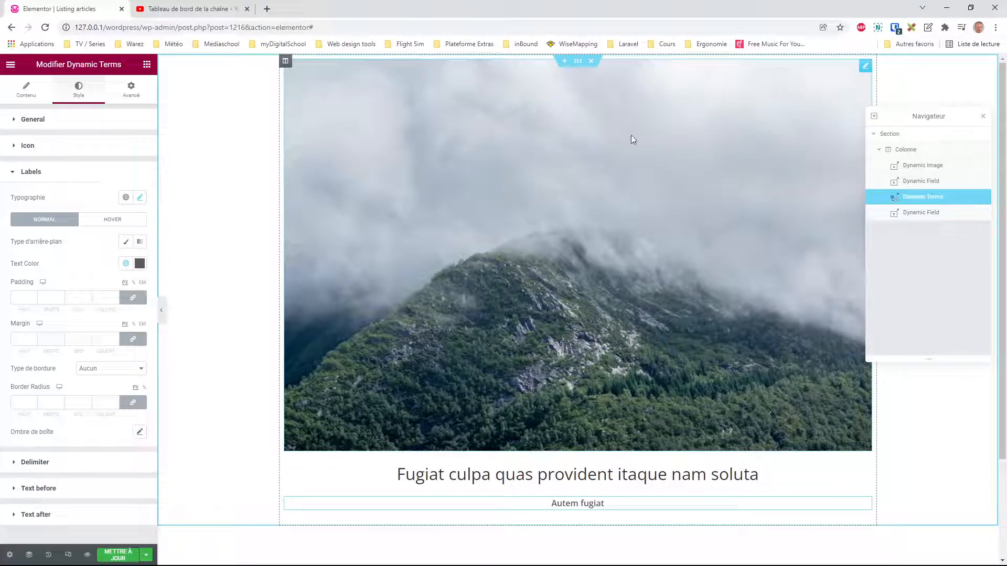
click(694, 108)
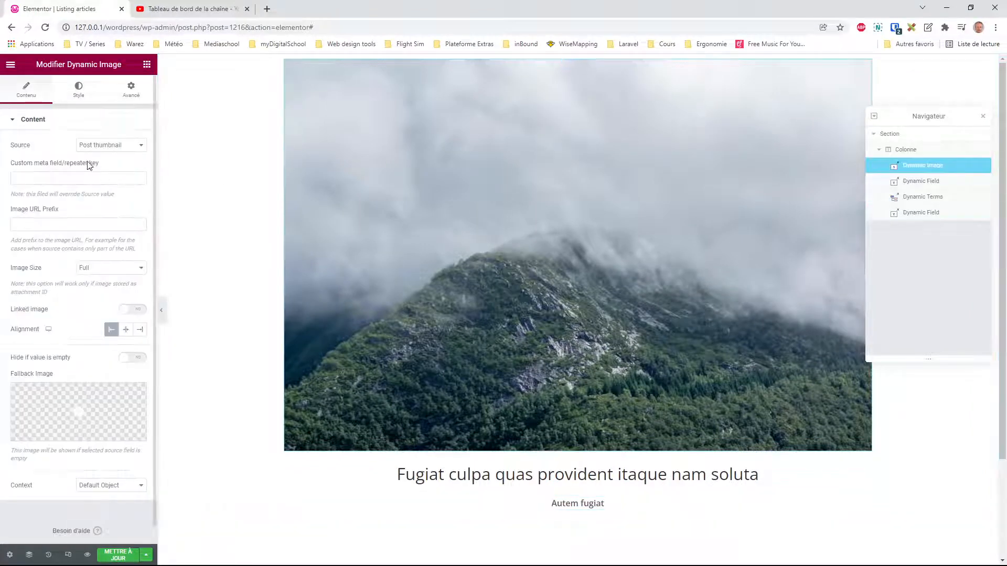
click(592, 475)
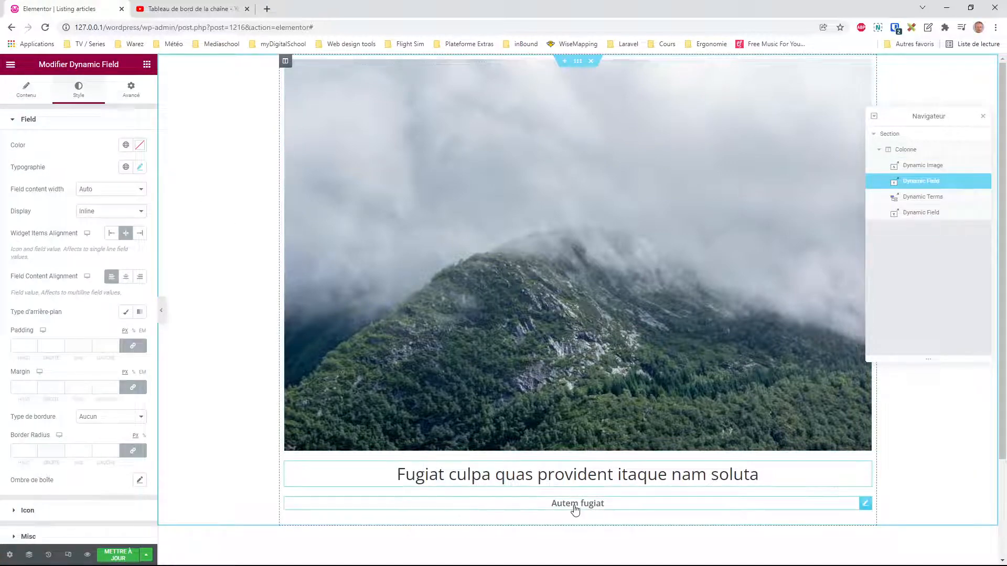
click(866, 505)
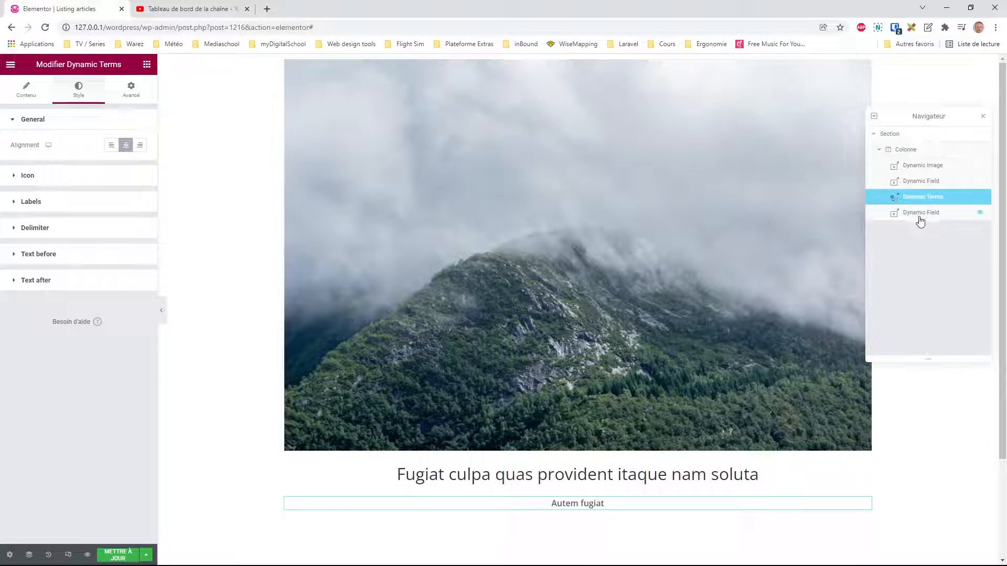
- Set the last dynamic field's object field to Display Name, center its widget items and save the listing
click(919, 215)
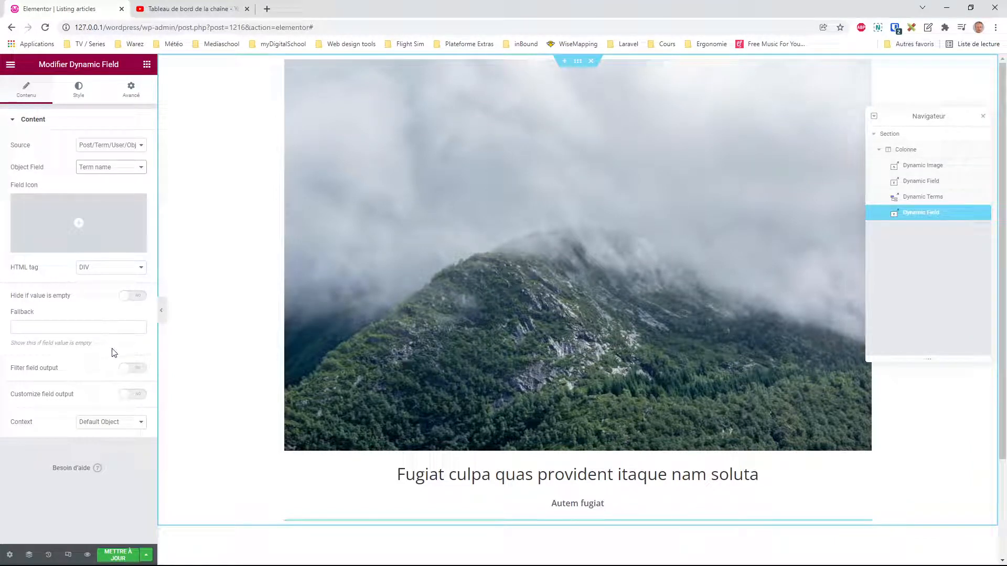
click(99, 421)
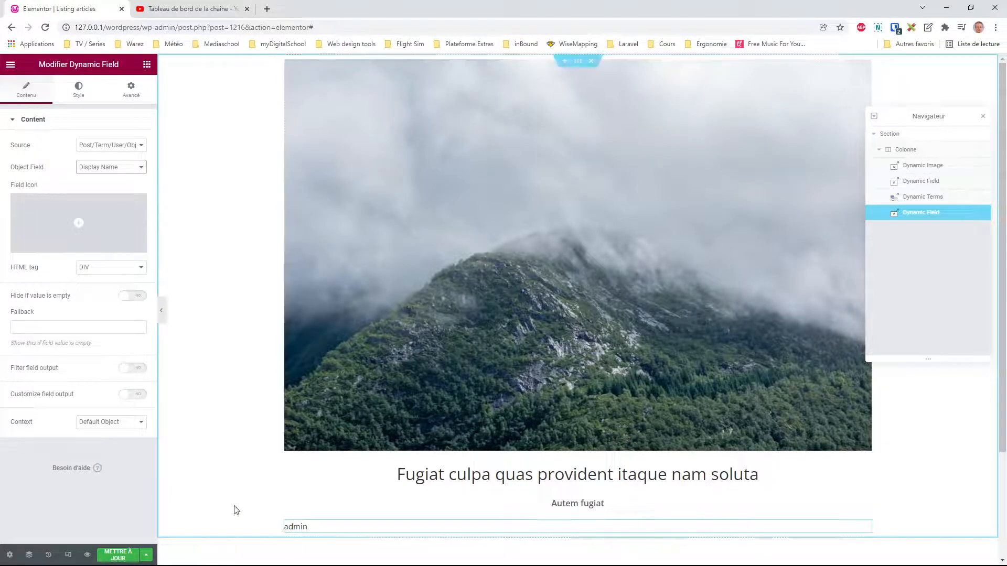
click(78, 101)
click(126, 234)
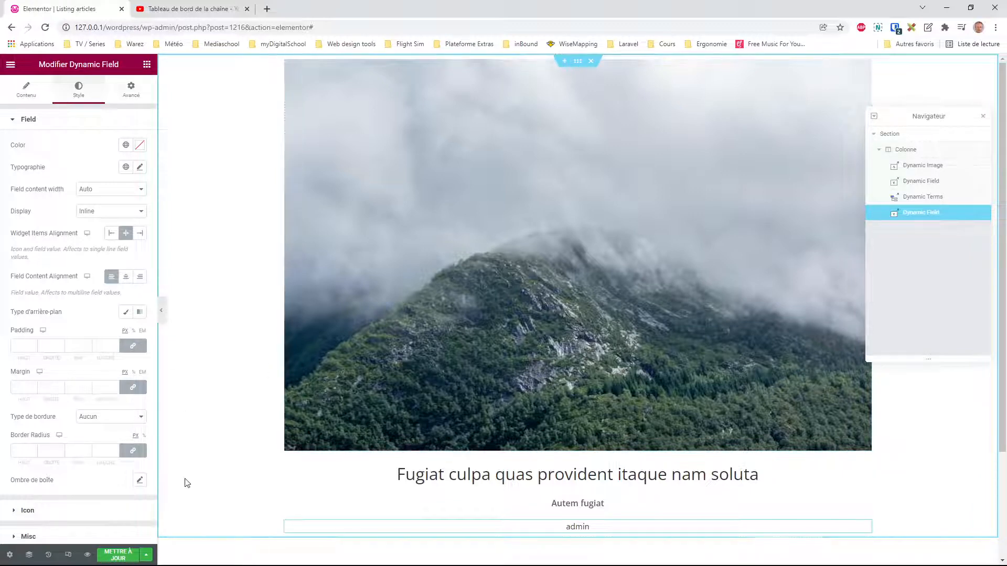
key(ctrl+s)
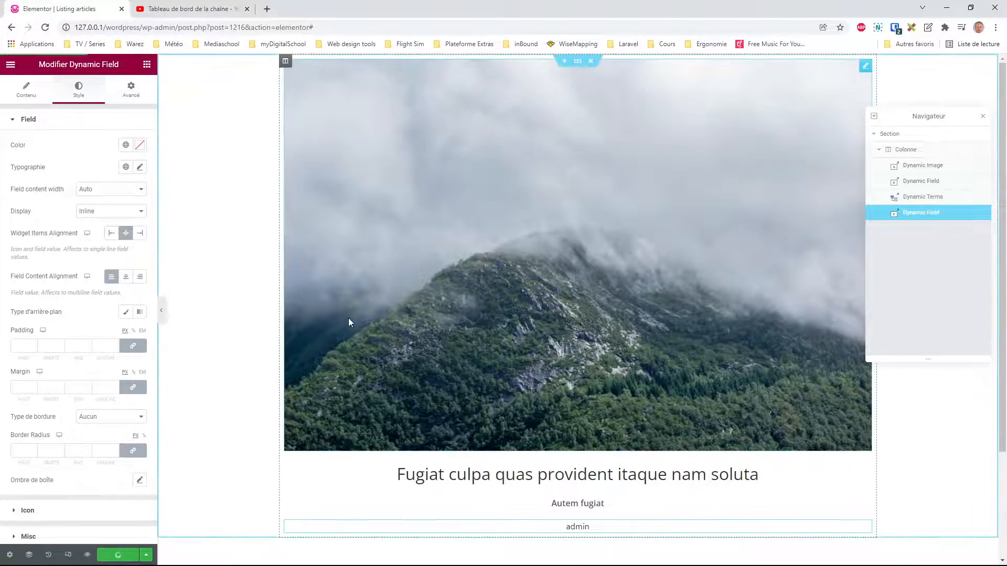
- Leave the Elementor editor for WordPress and open the list of JetEngine listing items
click(10, 64)
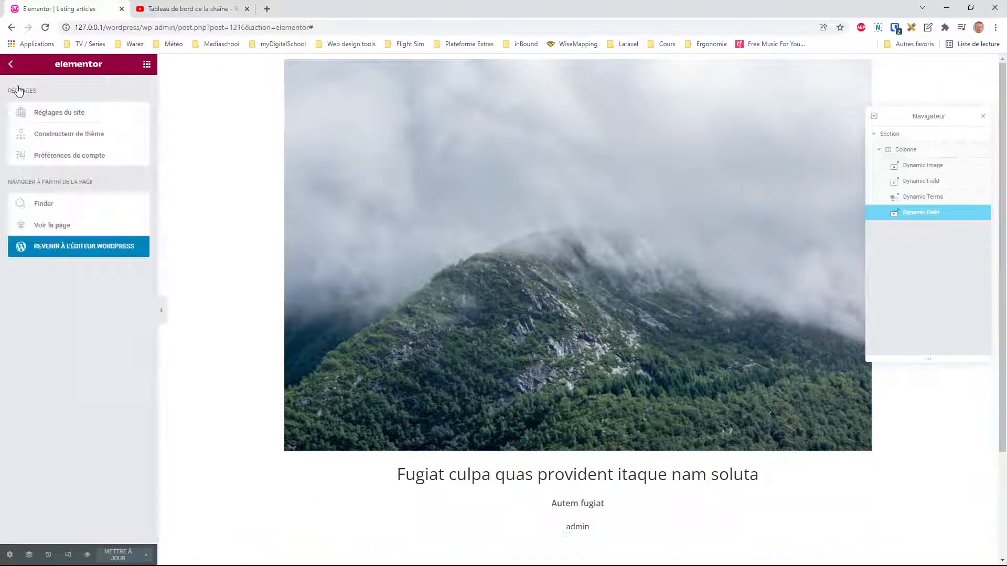
click(70, 247)
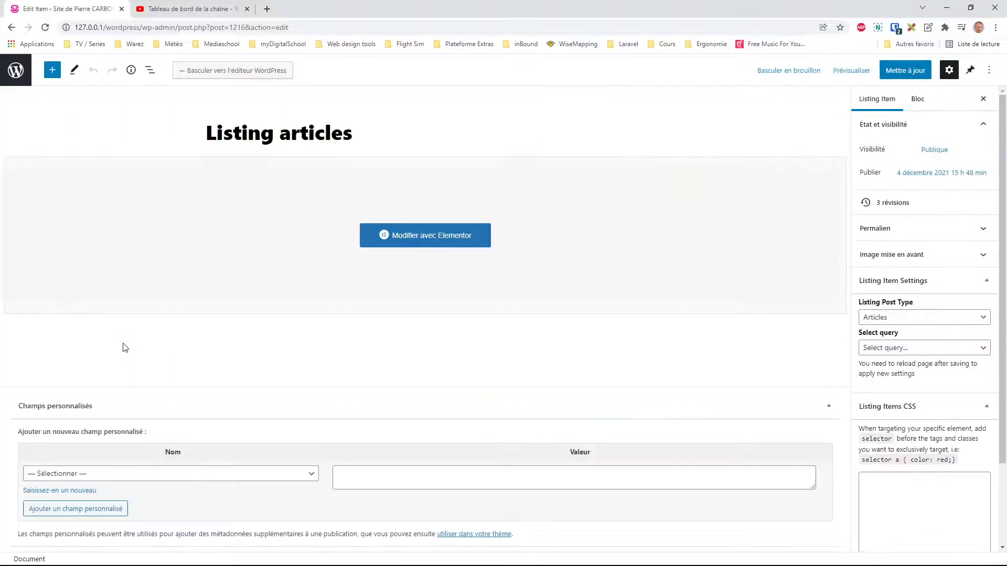
click(14, 74)
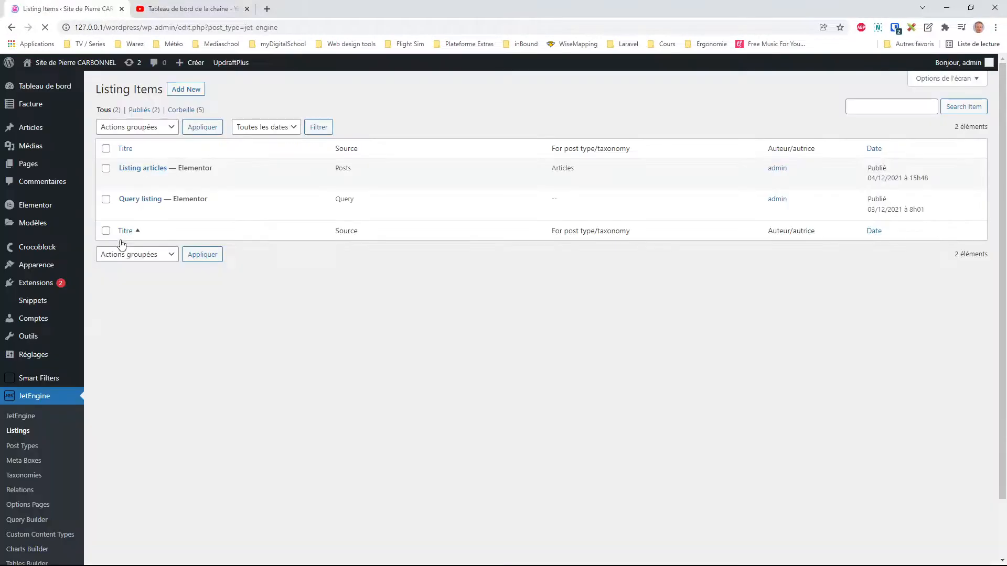
click(21, 433)
- Examine the source of both listing items and the Listing Post Type setting of Listing articles
drag(357, 147, 335, 173)
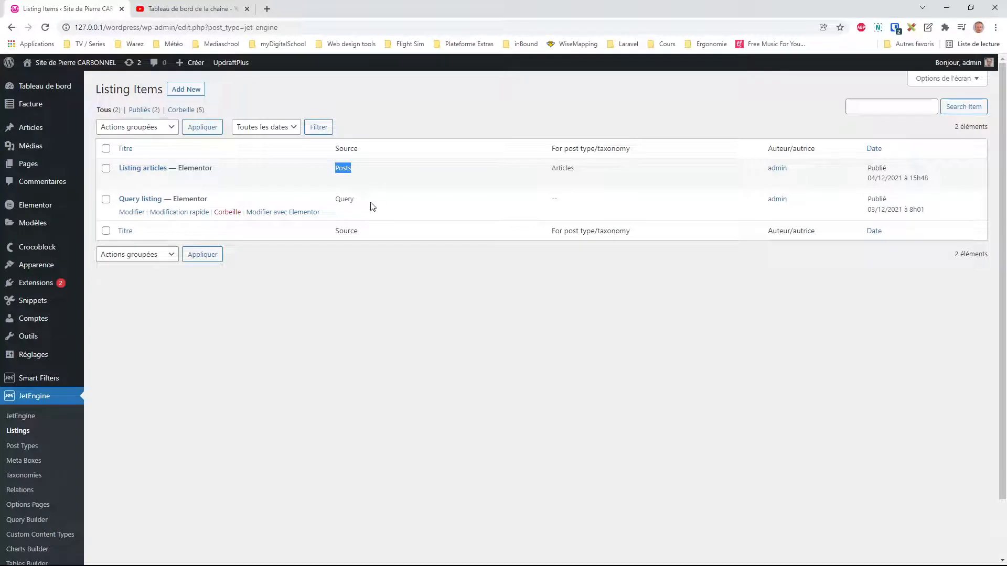
drag(366, 198, 339, 199)
click(350, 196)
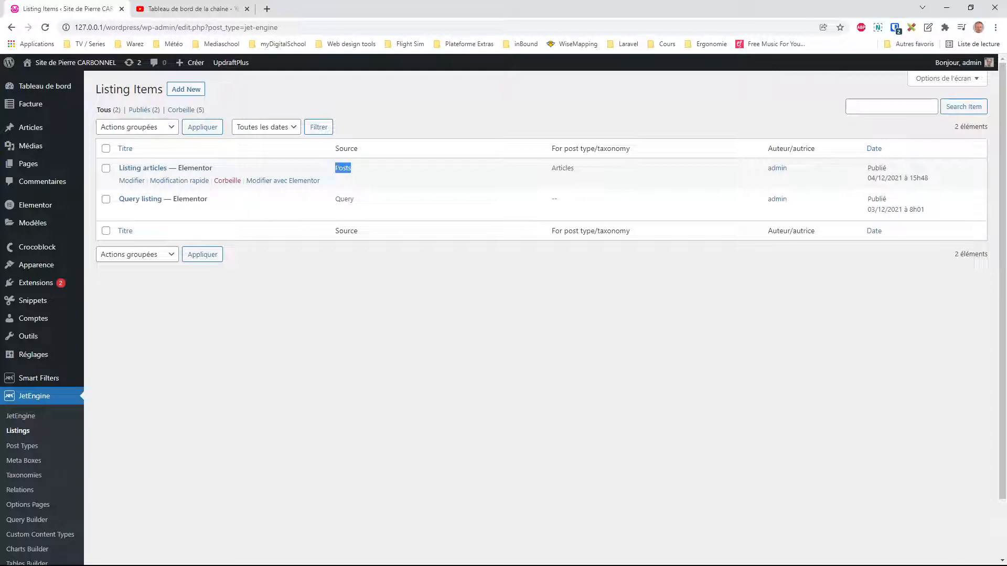
drag(354, 202, 336, 199)
click(131, 180)
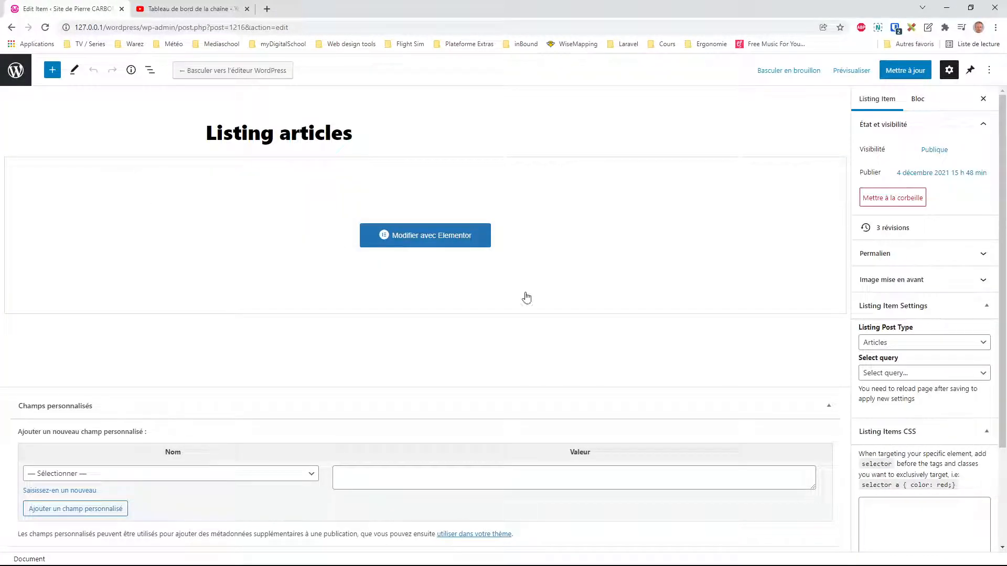
click(895, 345)
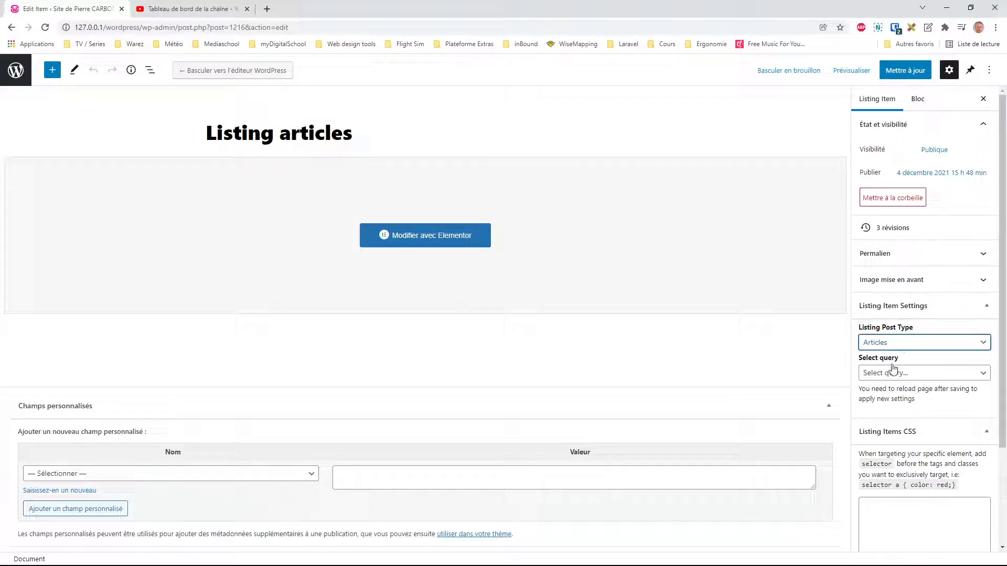
- Set the Listing articles query to Requete des articles and update the listing item
click(915, 375)
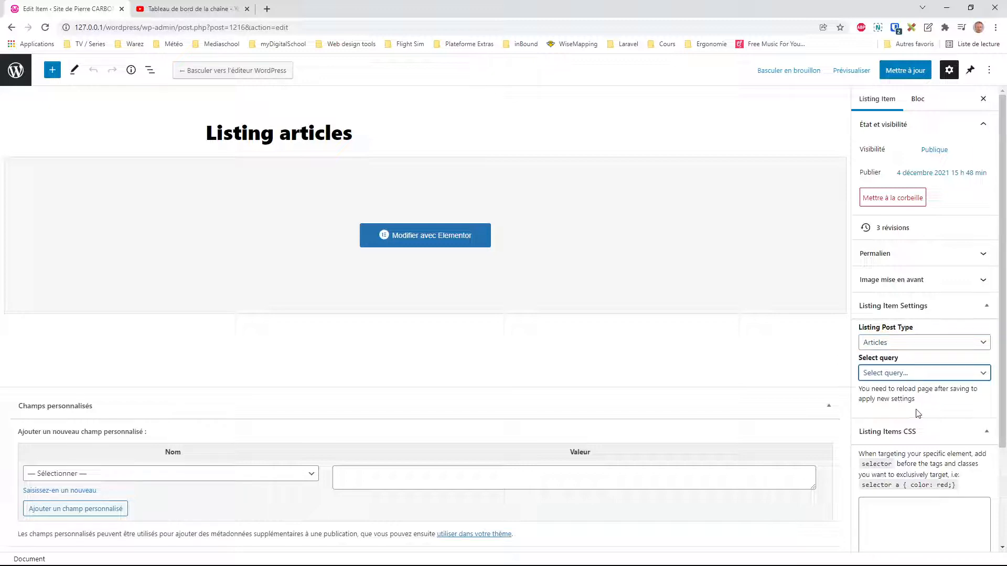
key(Down)
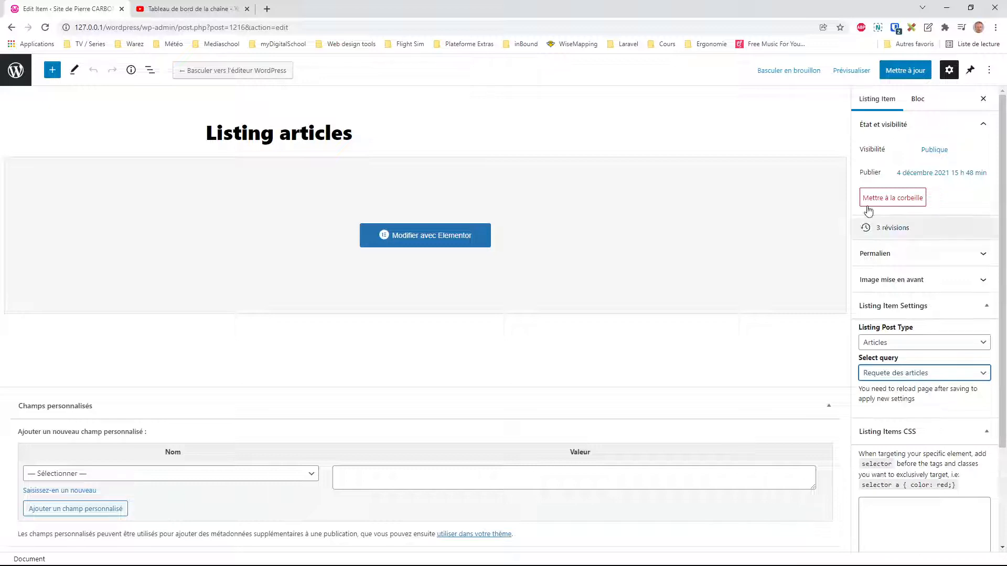
click(908, 71)
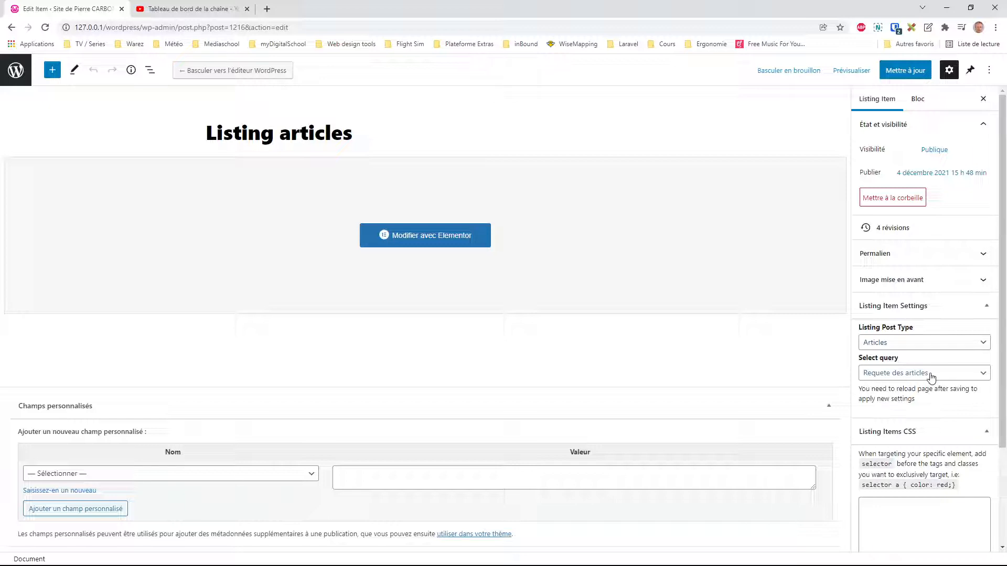
- Leave the listing item for the list of pages and open the Accueil page for editing with Elementor
click(17, 73)
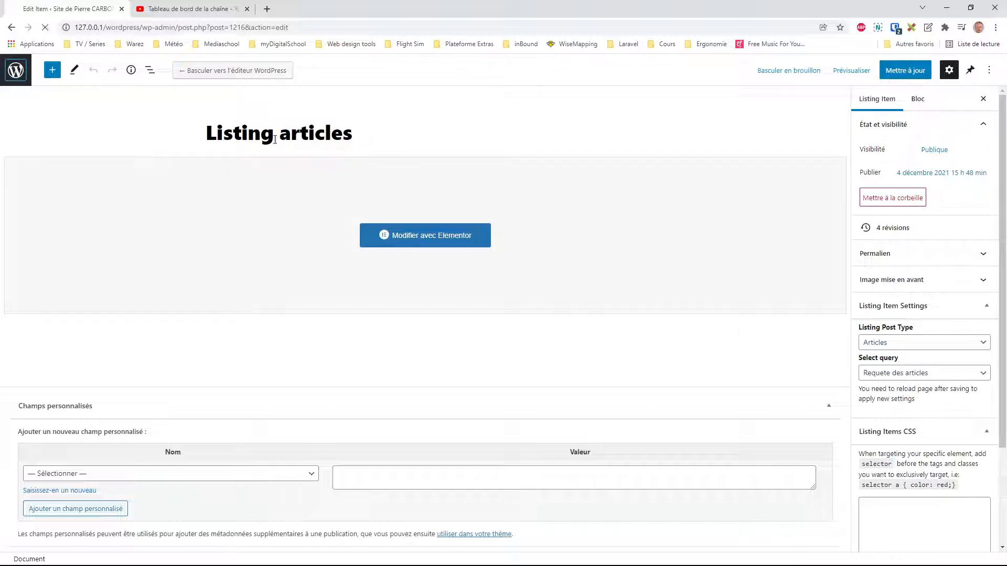
mouse_move(28, 165)
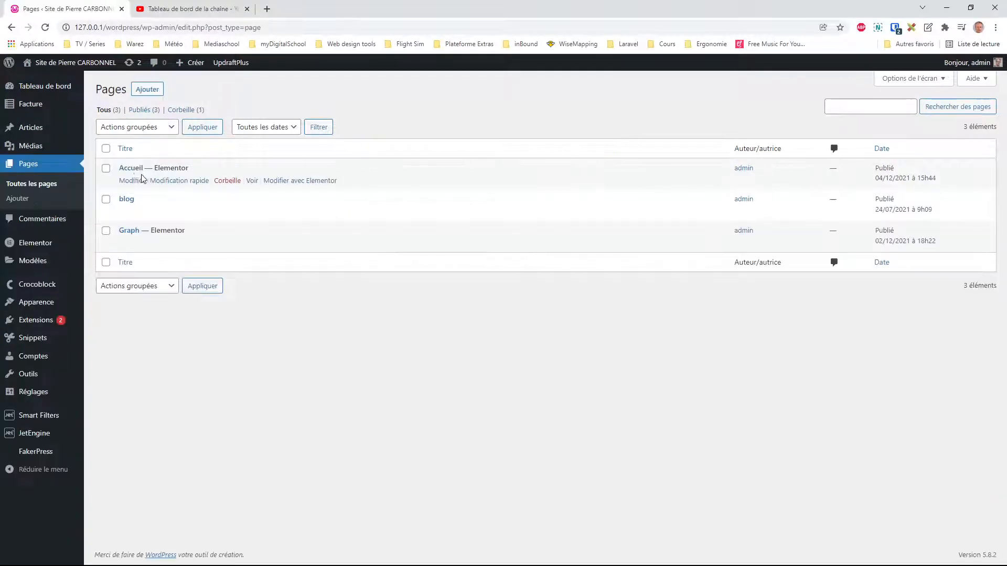
click(292, 182)
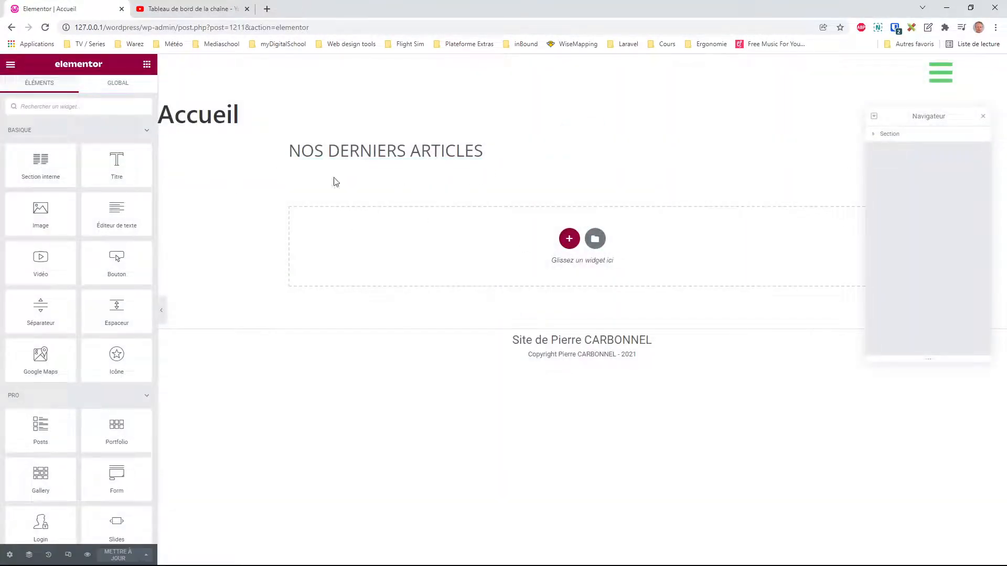
- Add a Listing Grid widget under the NOS DERNIERS ARTICLES heading, set its listing to Listing articles and close the Navigator
click(91, 109)
text(list)
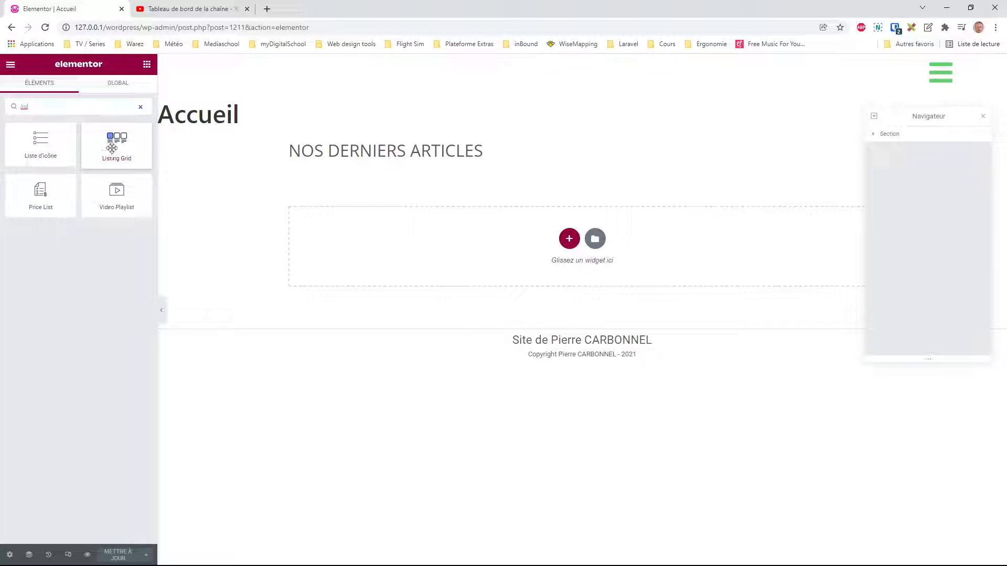
drag(116, 152, 389, 165)
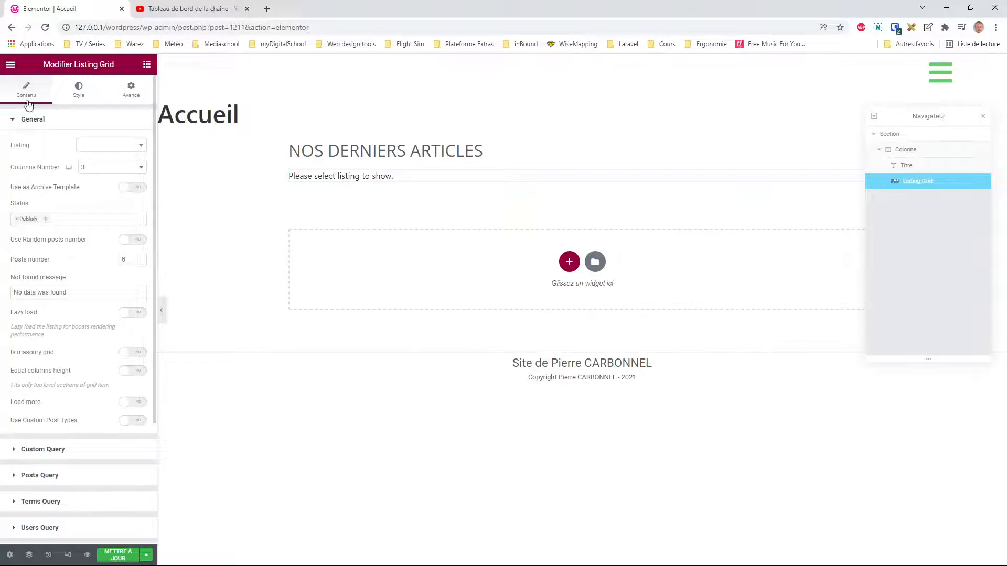
click(100, 145)
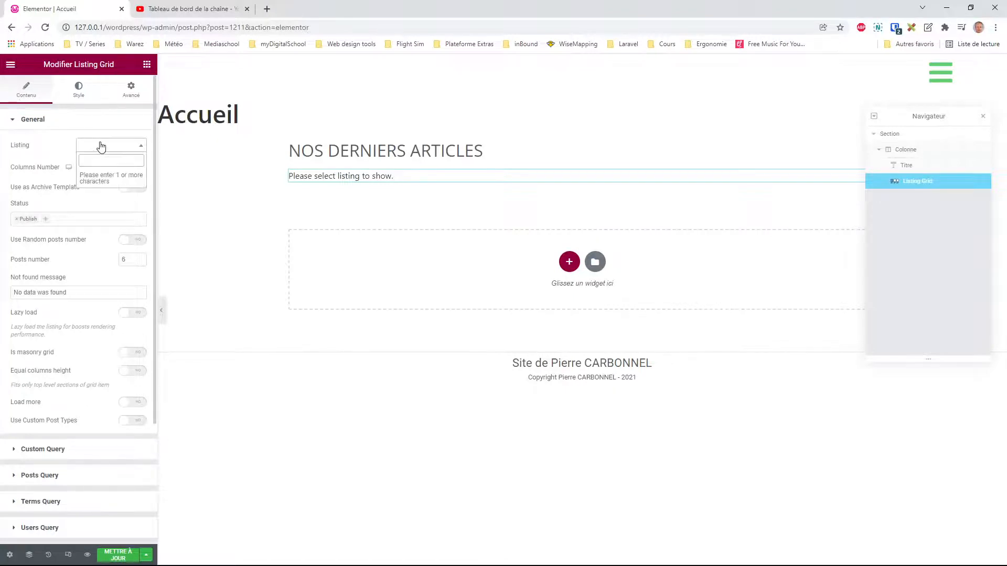
text(lis)
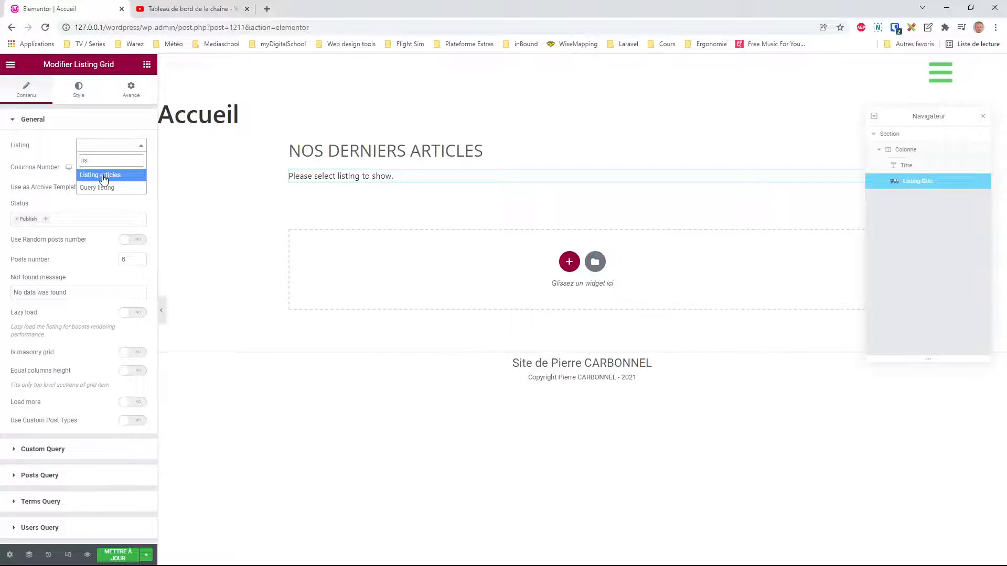
click(120, 176)
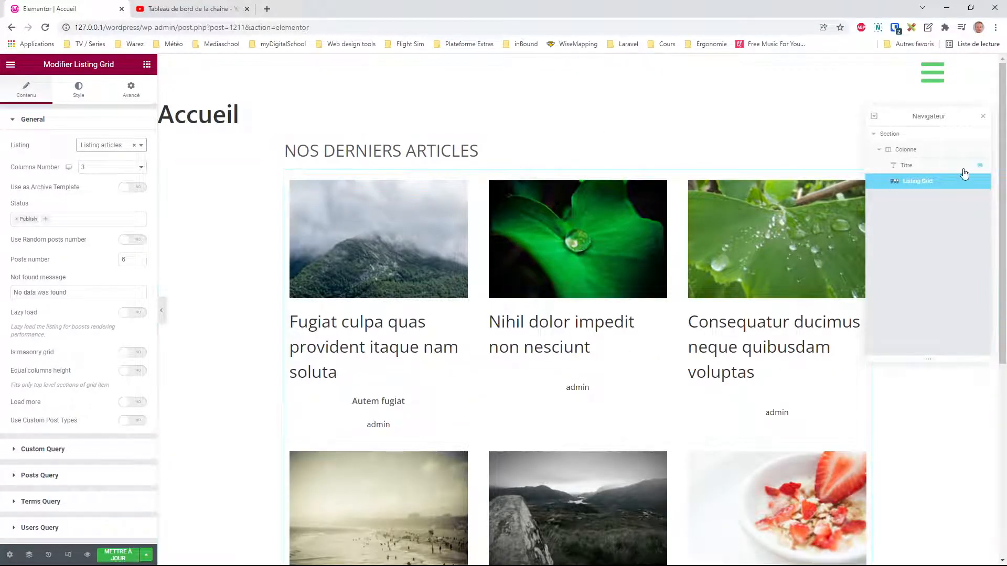
click(983, 116)
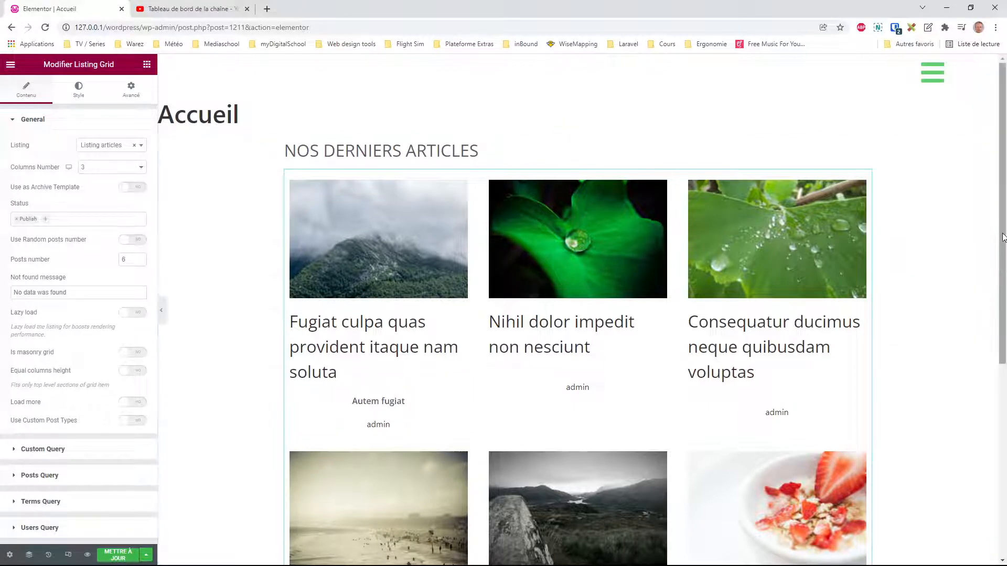
- Clear the Listing Grid's posts number and update the Accueil page
scroll(1003, 237, down, 1)
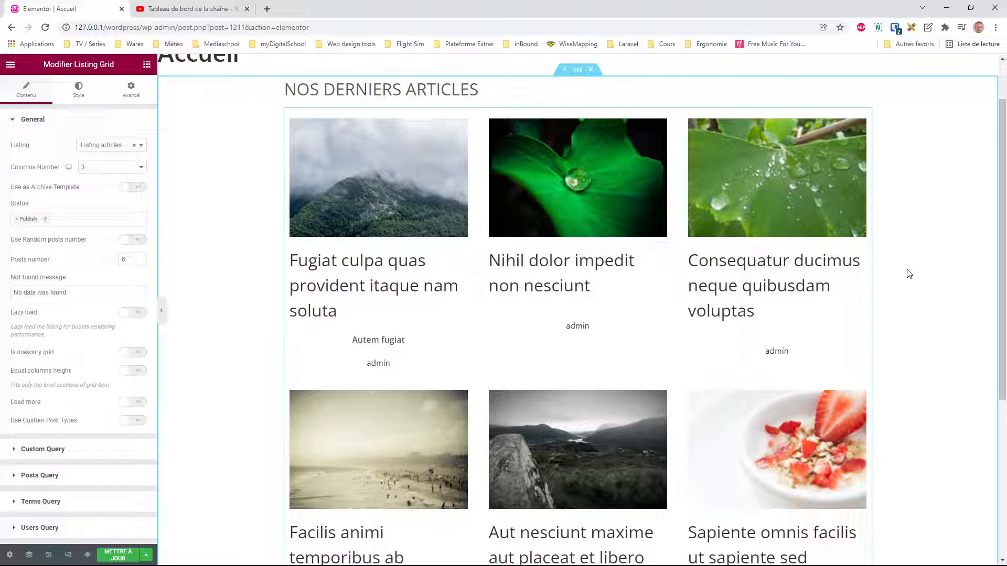
scroll(659, 338, down, 5)
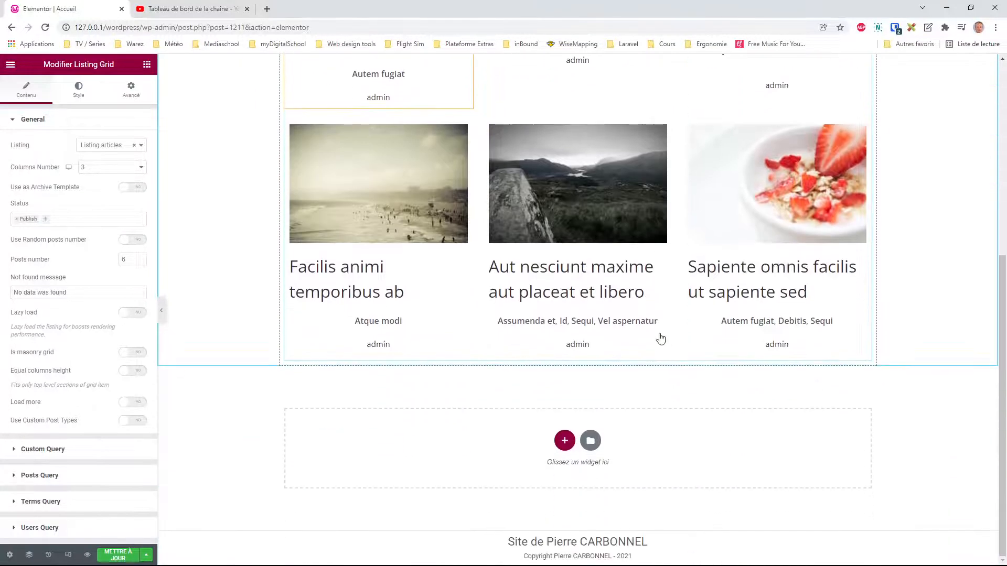
scroll(660, 340, up, 4)
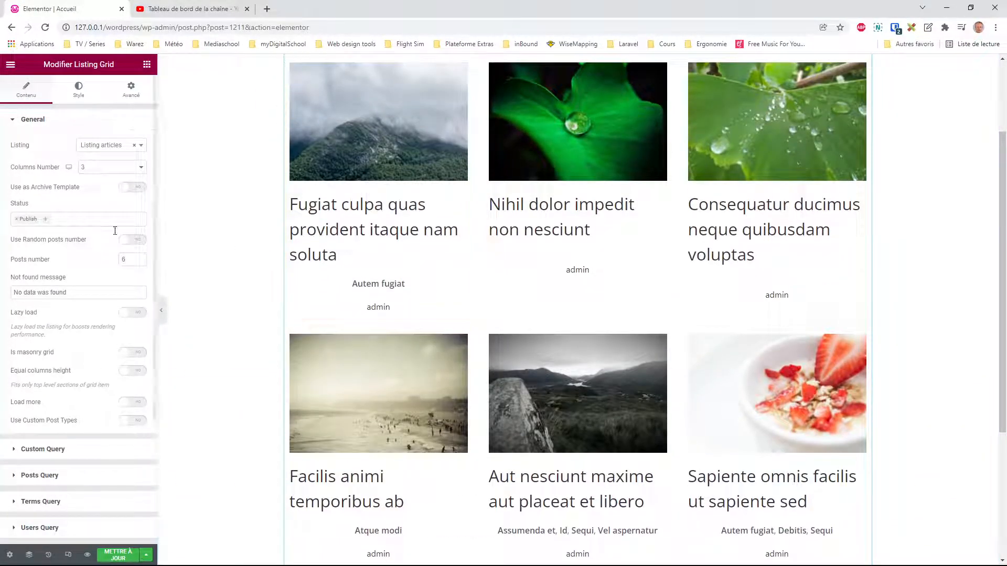
drag(132, 260, 85, 269)
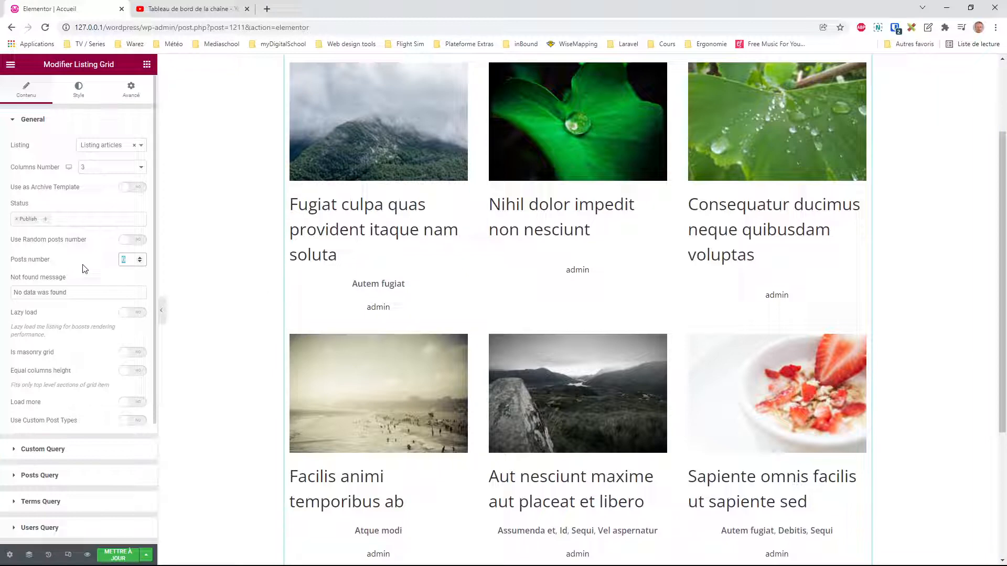
key(BackSpace)
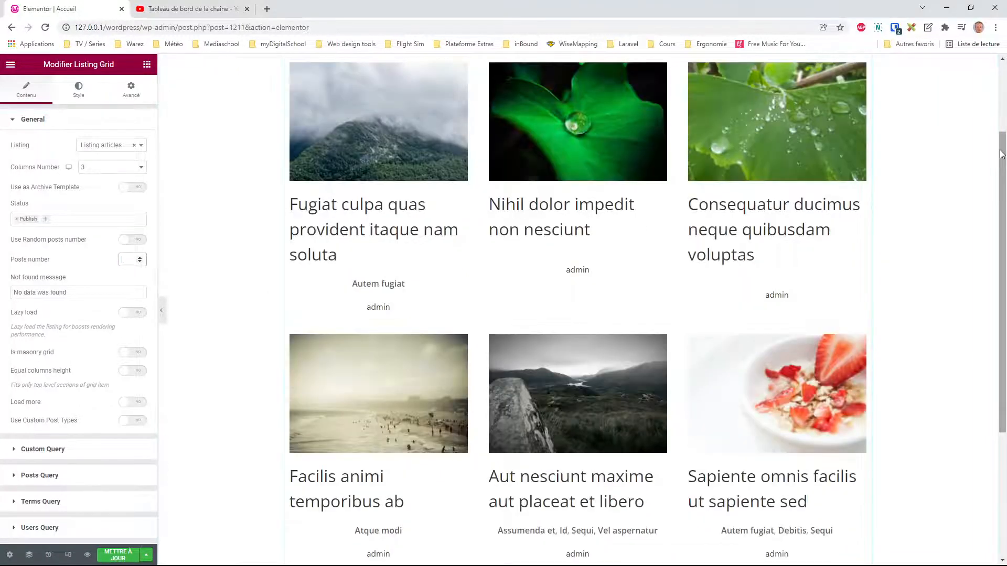
mouse_move(1003, 154)
mouse_down()
mouse_move(996, 259)
mouse_move(1006, 151)
mouse_up()
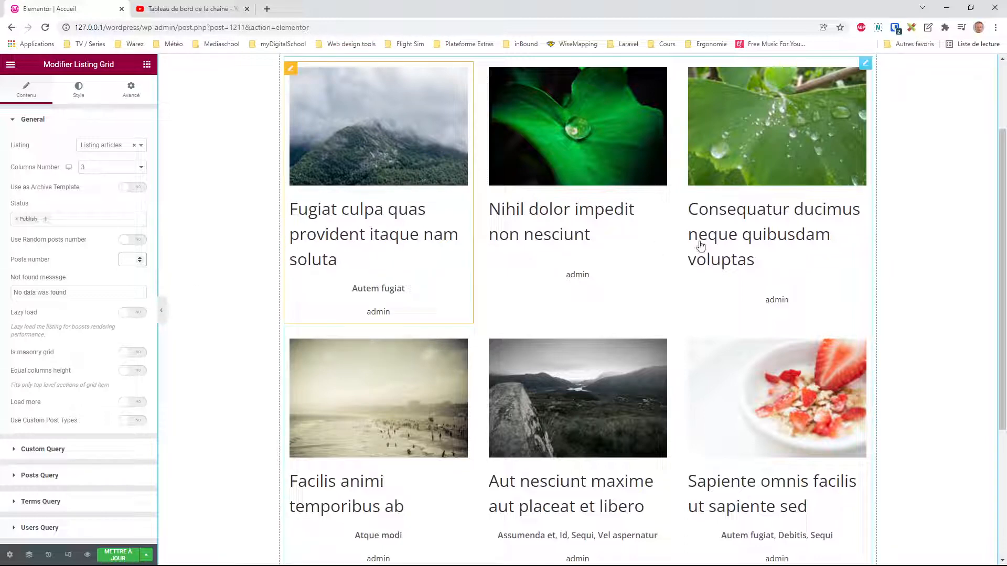
scroll(991, 215, up, 1)
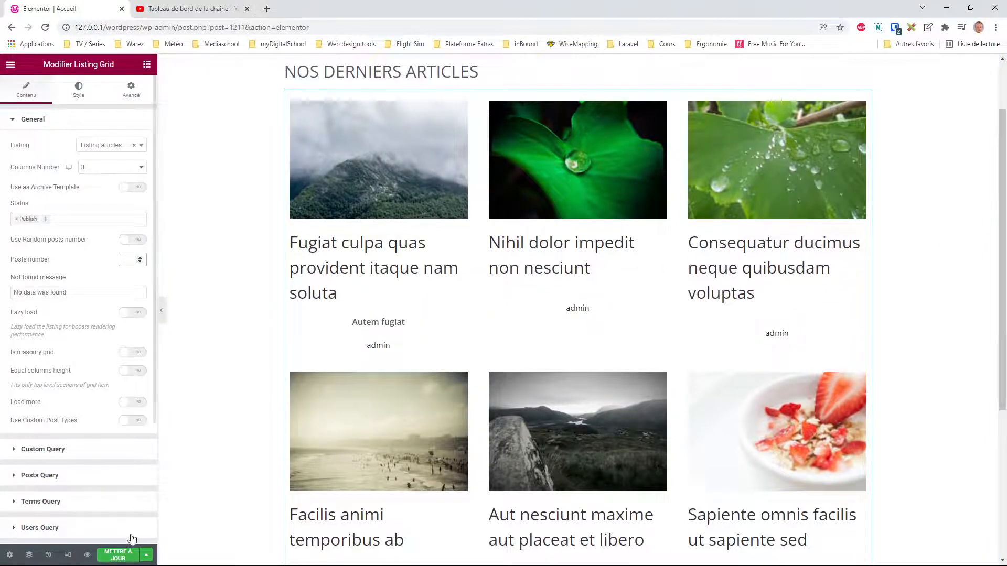
click(119, 555)
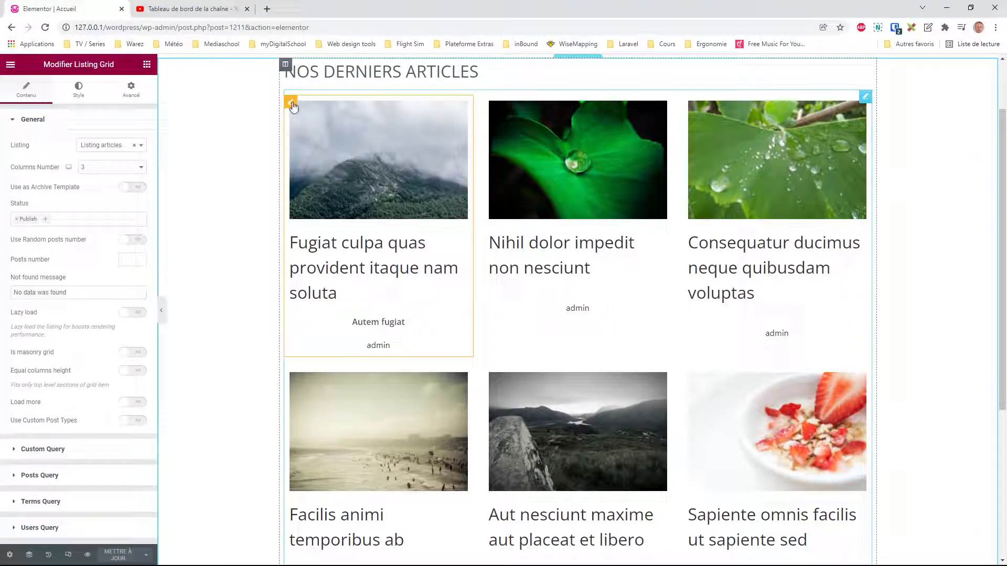
- Edit the listing item in place, set its title field's font size to 1.4 em and save the listing
click(290, 102)
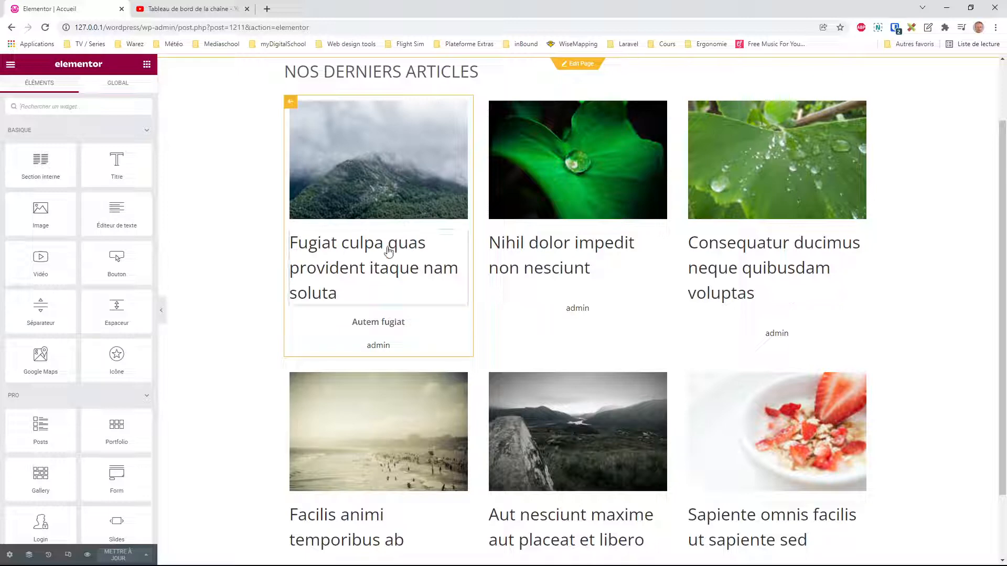
click(406, 253)
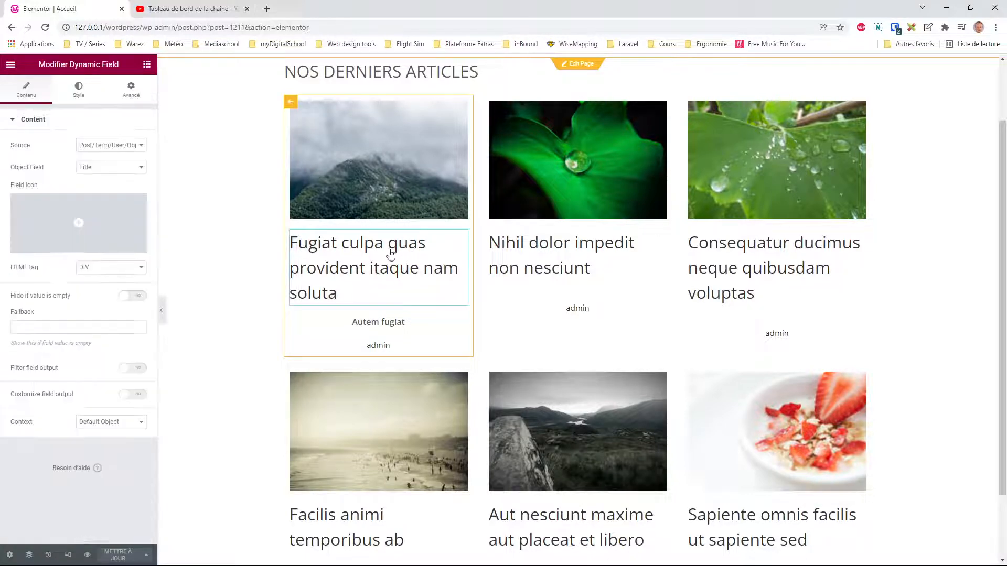
click(79, 89)
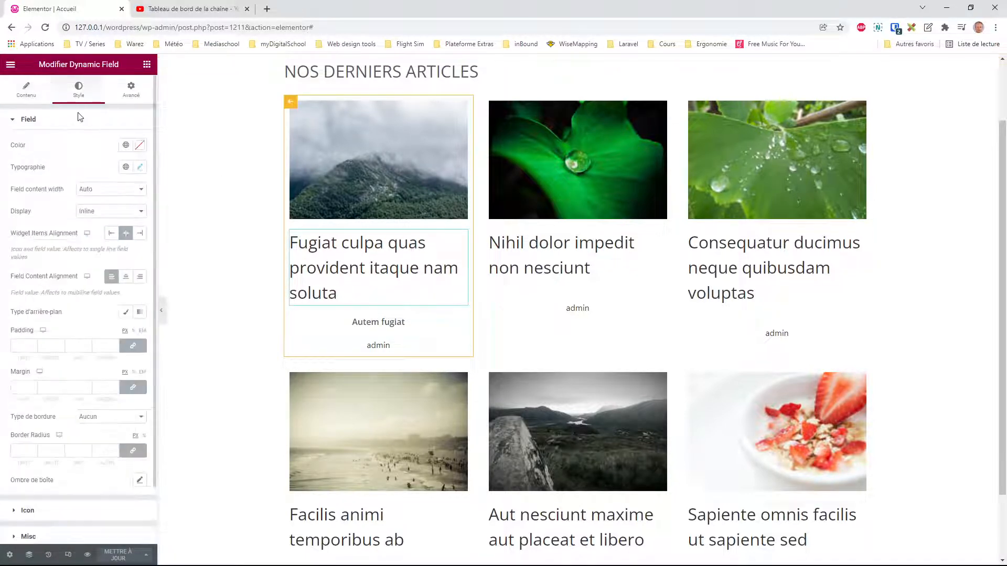
click(139, 167)
click(132, 252)
click(132, 252)
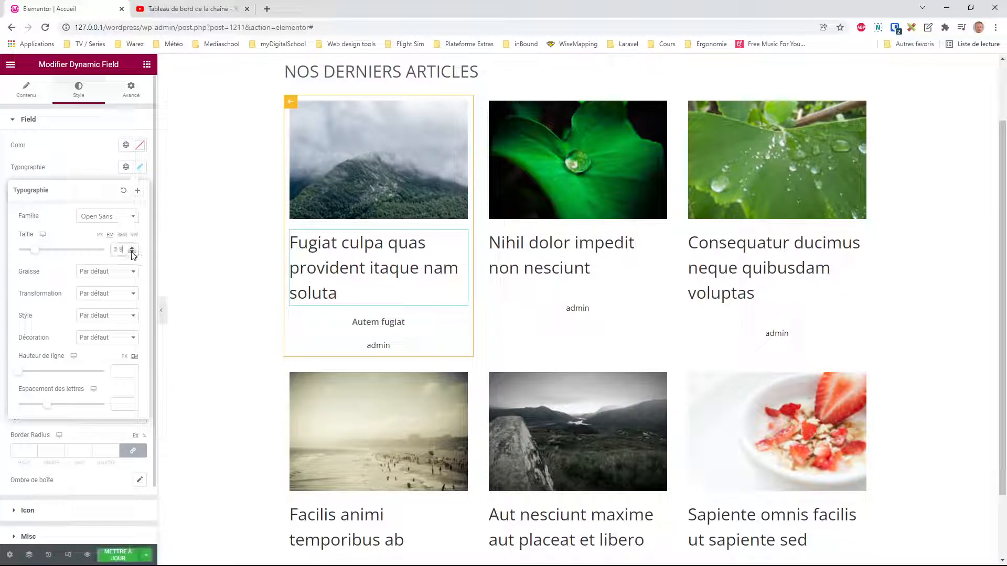
click(132, 252)
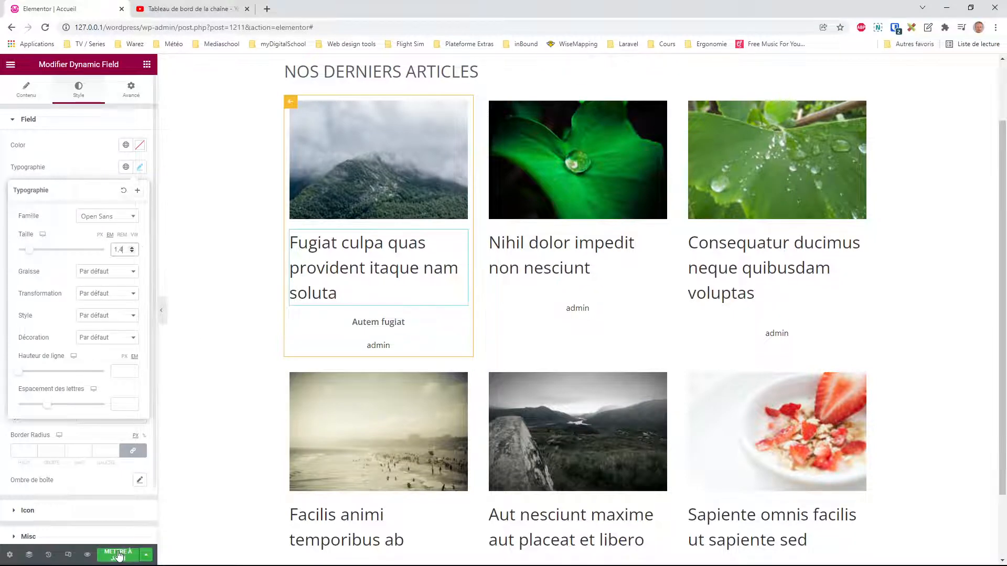
click(199, 393)
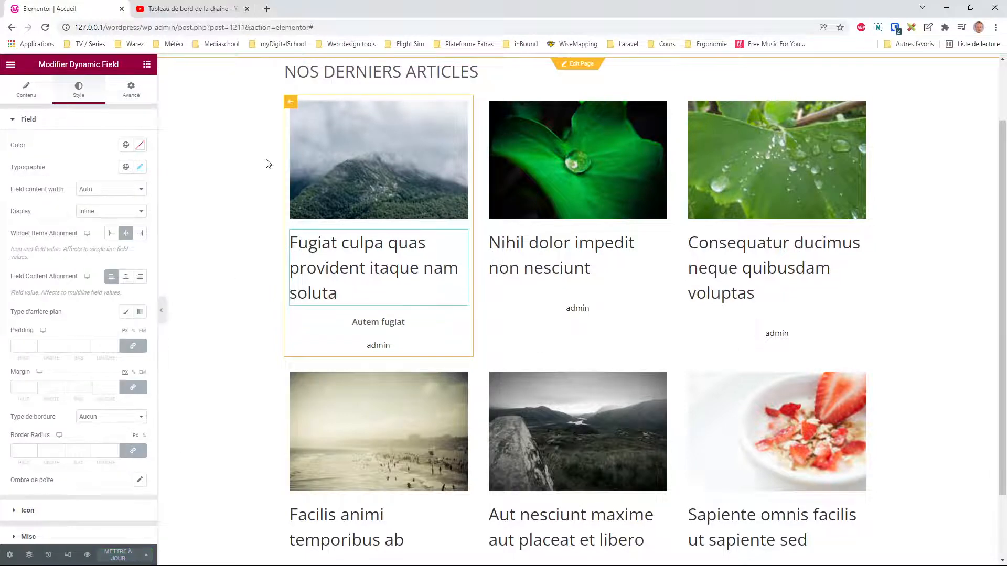
- Return from the listing item to the Accueil page and review the articles in the grid
click(292, 107)
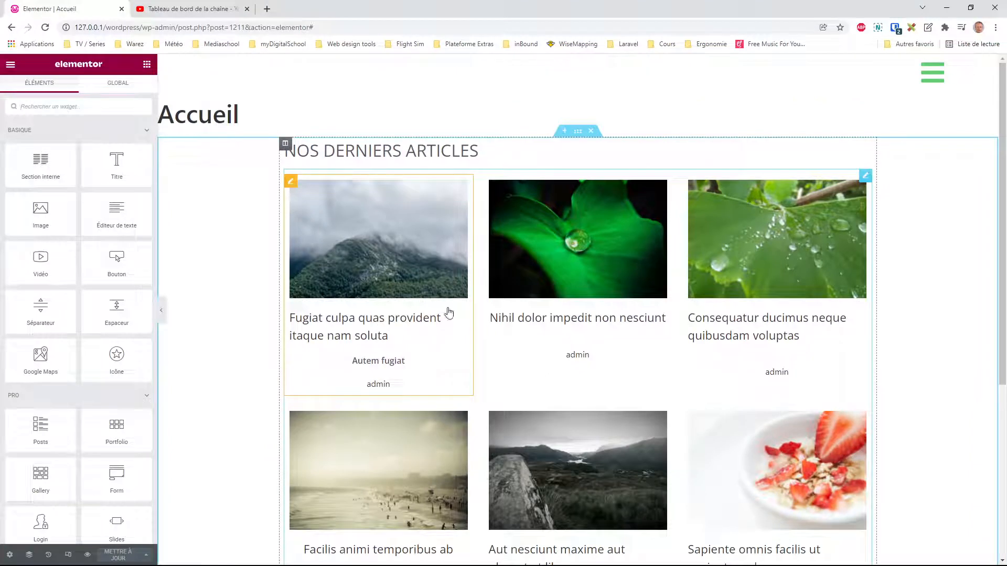
mouse_move(1003, 211)
mouse_down()
mouse_move(1003, 241)
mouse_move(1004, 230)
mouse_up()
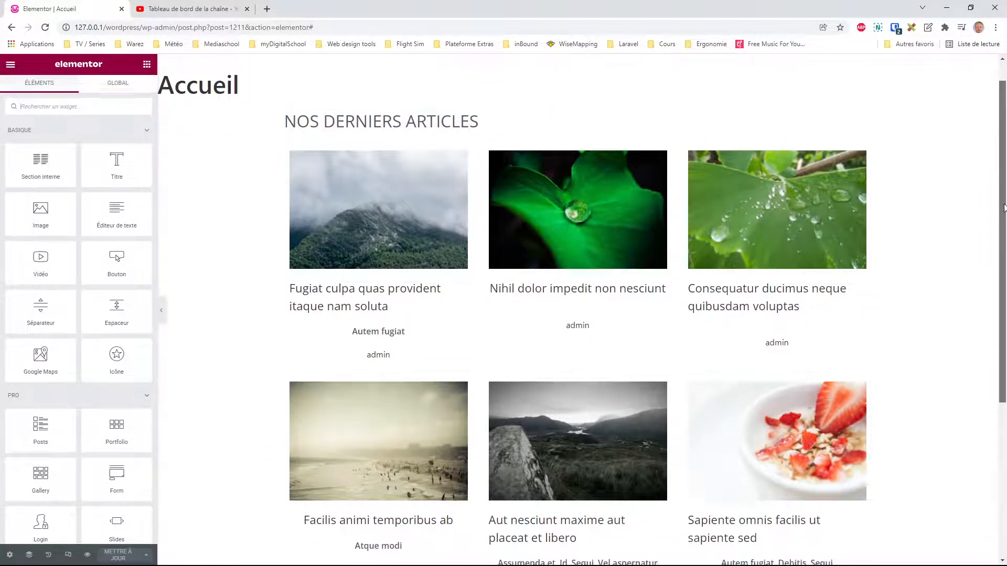
scroll(995, 362, down, 5)
scroll(995, 347, up, 1)
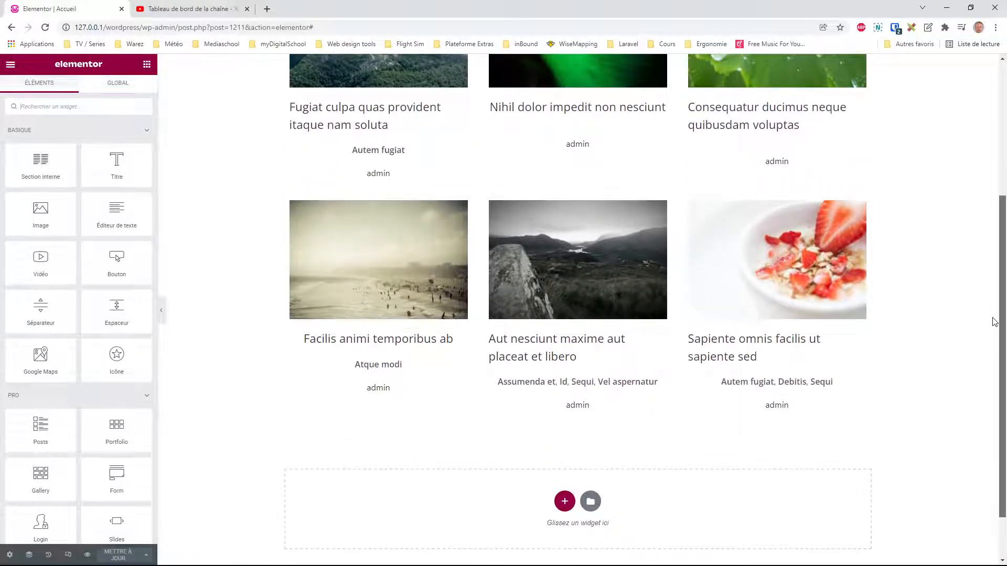
scroll(995, 322, up, 2)
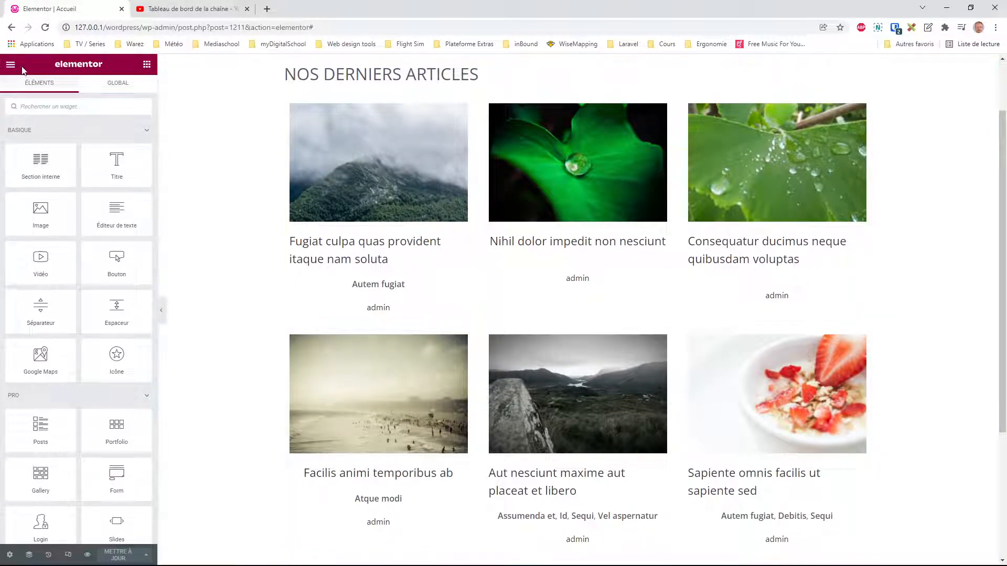
- Open the page's WordPress editor in a separate tab and go from there to the JetEngine Query Builder list
click(10, 64)
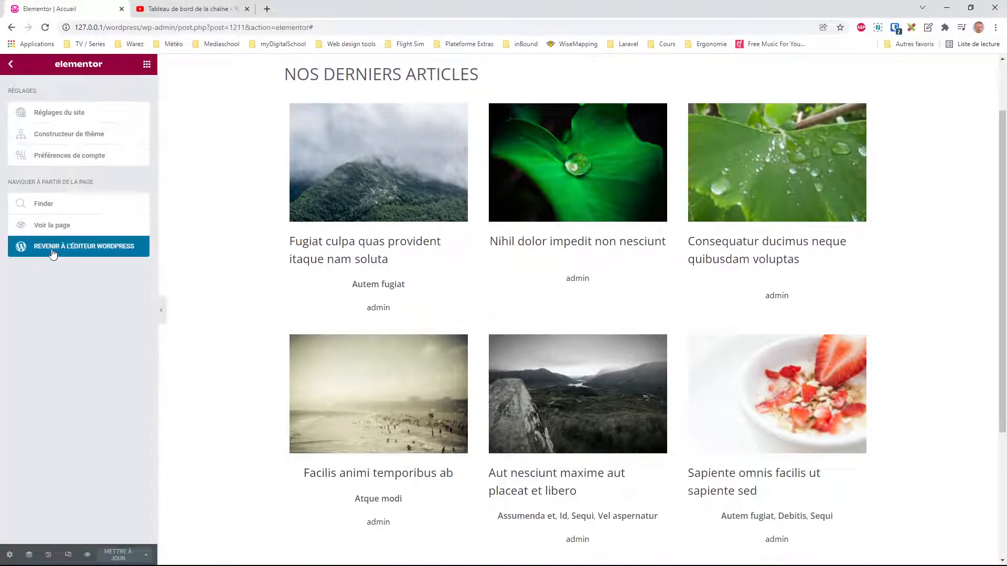
click(99, 255)
click(183, 12)
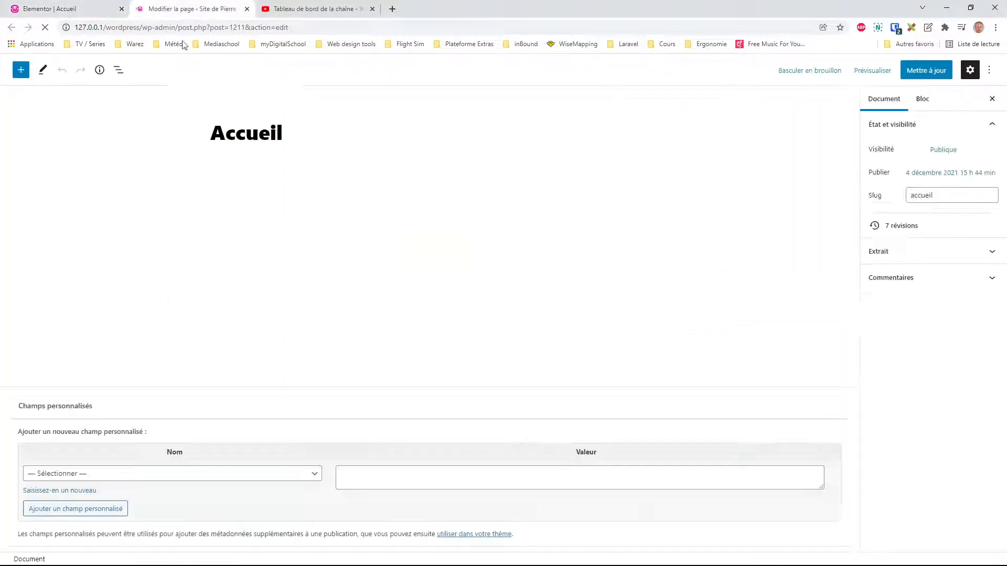
click(16, 69)
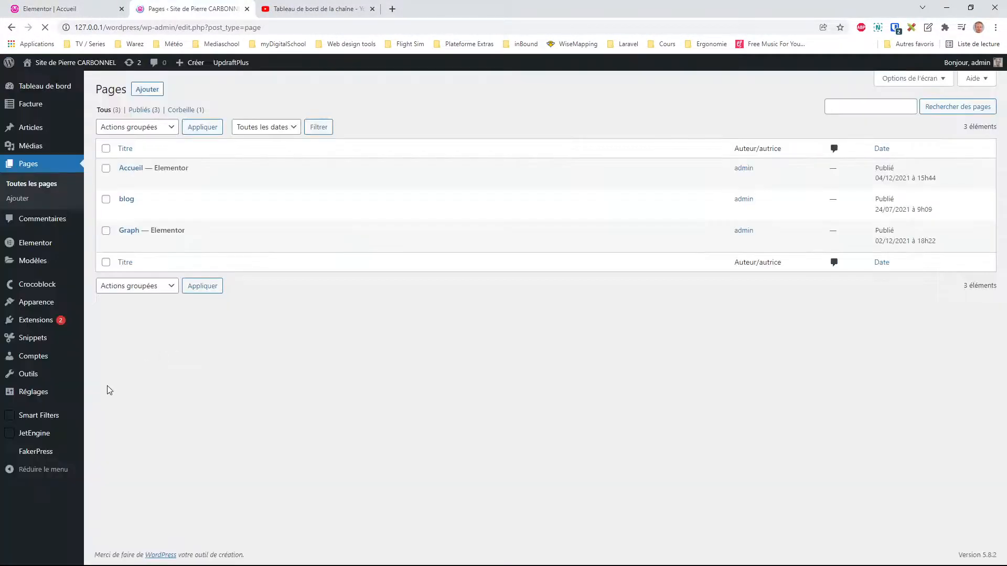
mouse_move(29, 434)
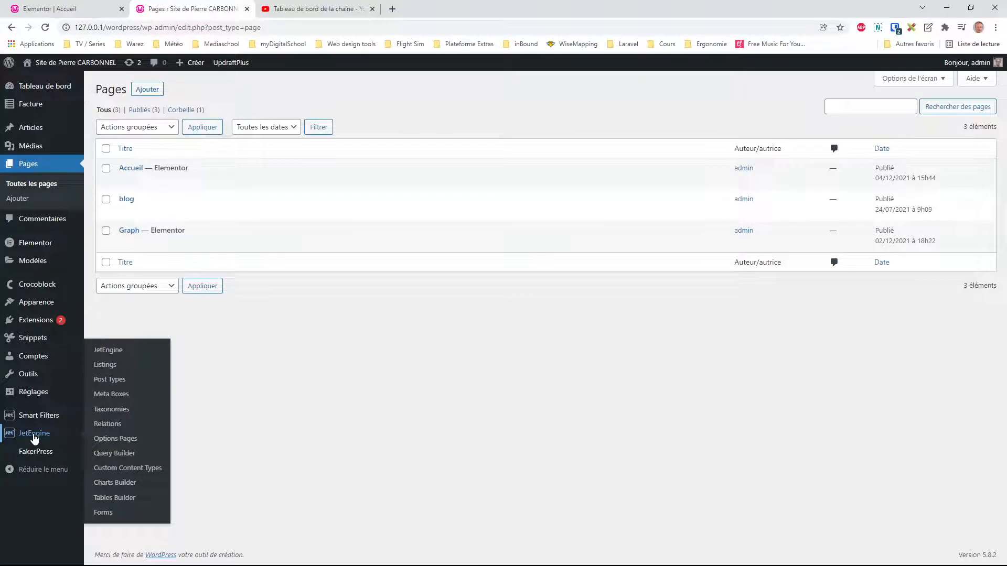
click(117, 453)
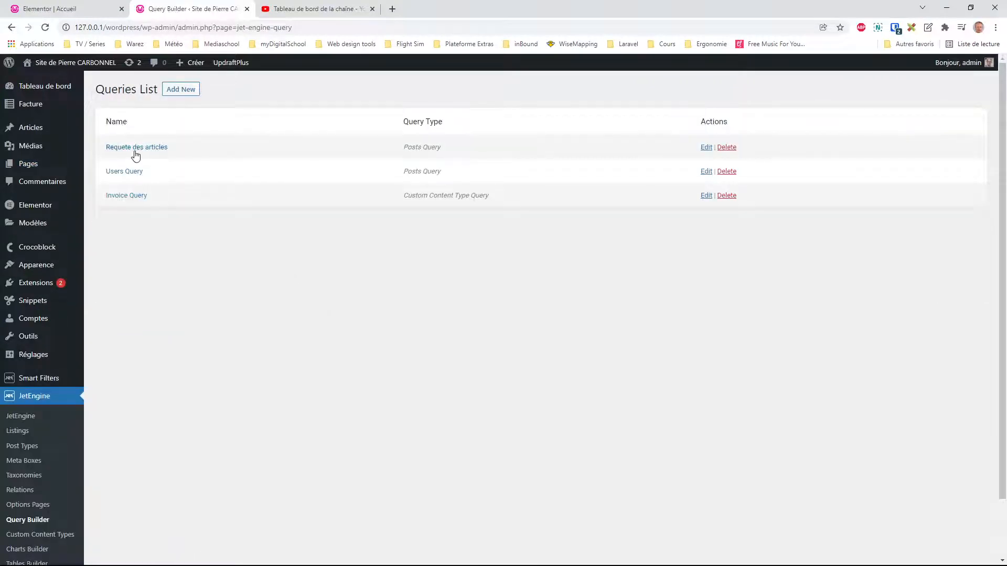
- Preview the results of the Requete des articles query and copy the Atque modi category's slug from the article categories
click(135, 151)
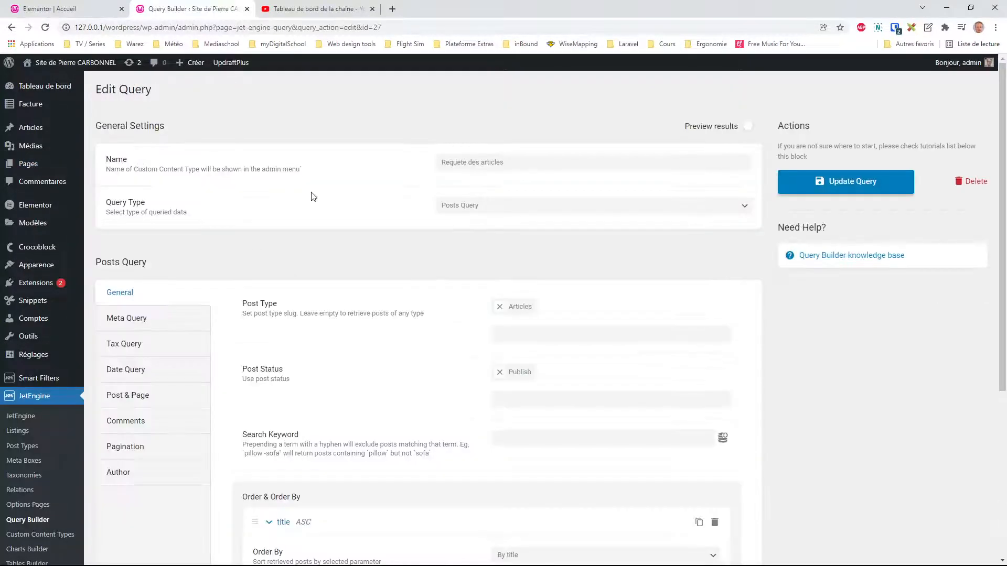
click(752, 127)
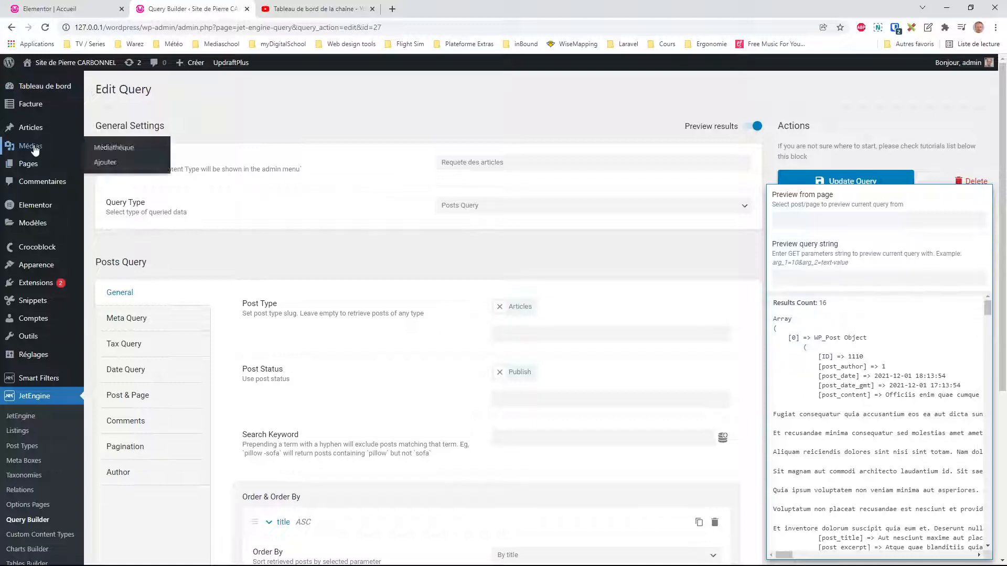
mouse_move(29, 129)
click(106, 160)
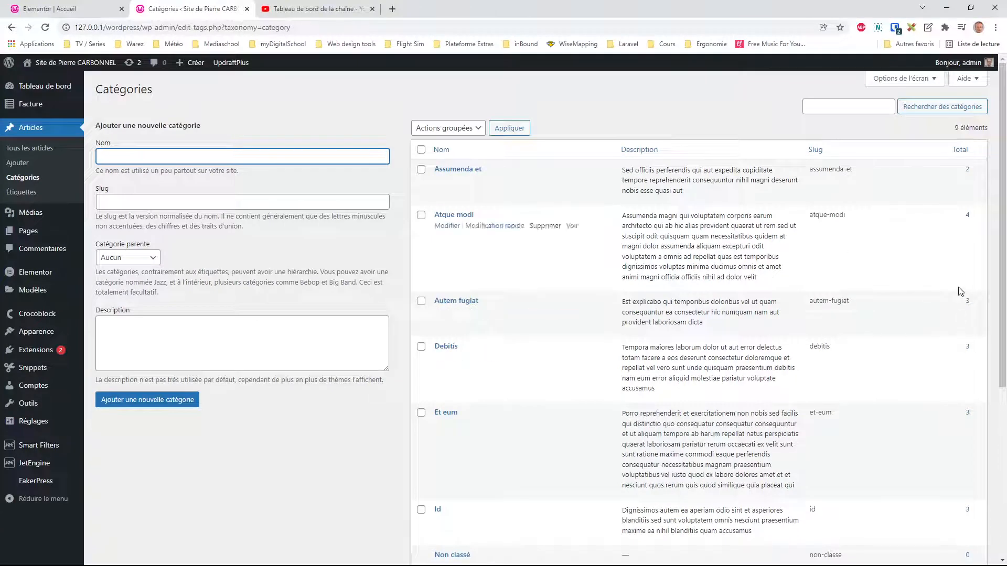
drag(860, 216, 811, 217)
key(ctrl+c)
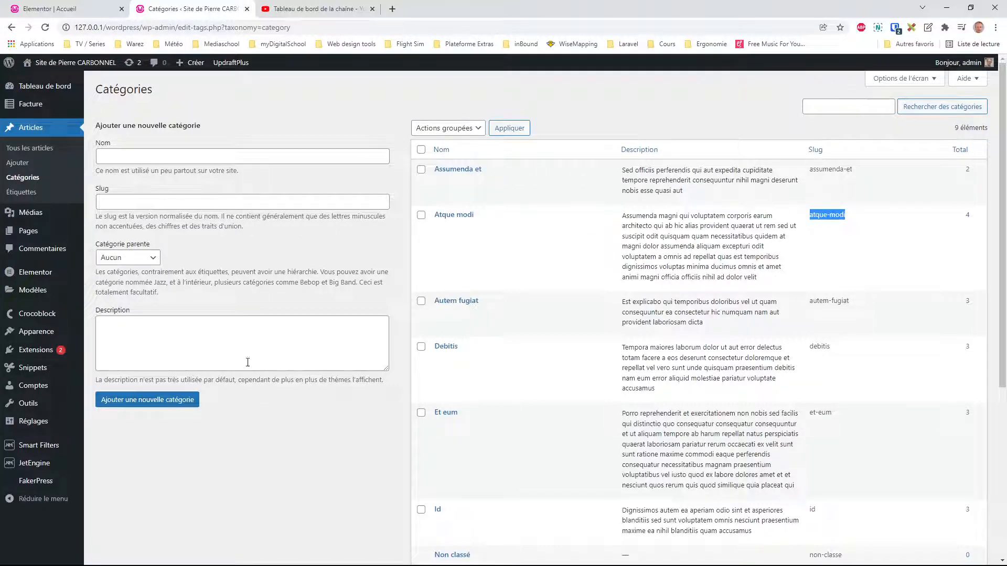
- Reopen the Requete des articles query in the Query Builder and turn on its results preview
mouse_move(44, 463)
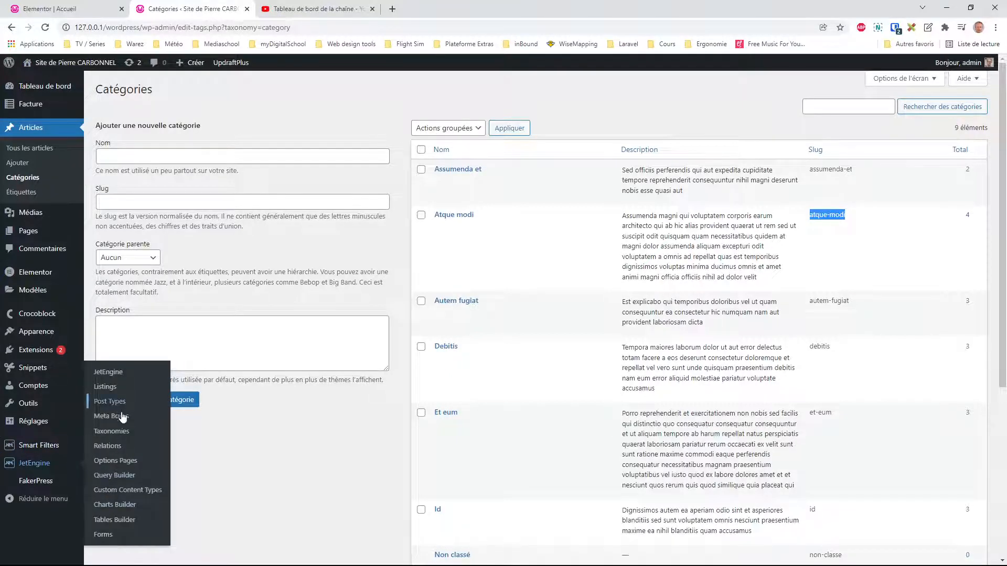
click(114, 475)
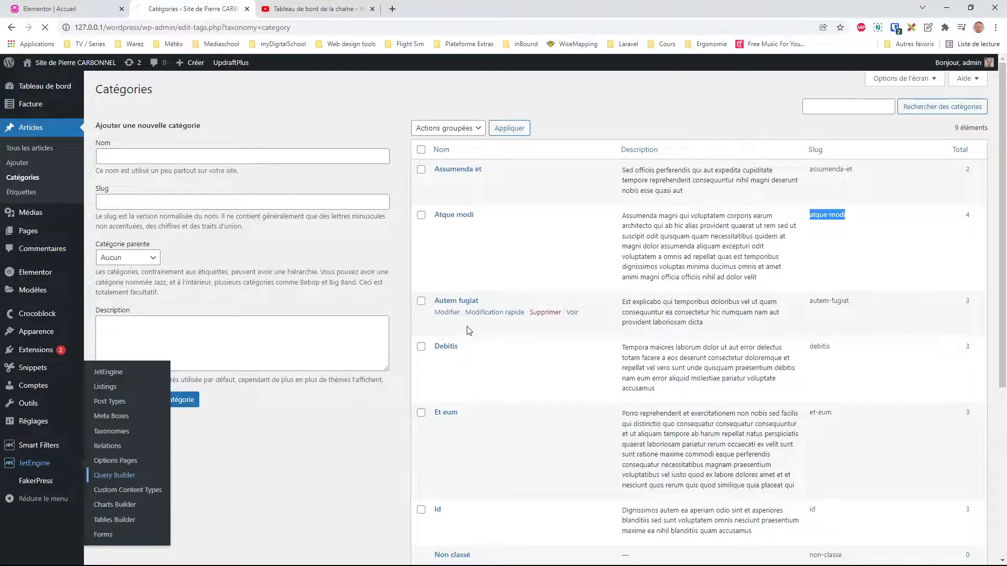
click(131, 151)
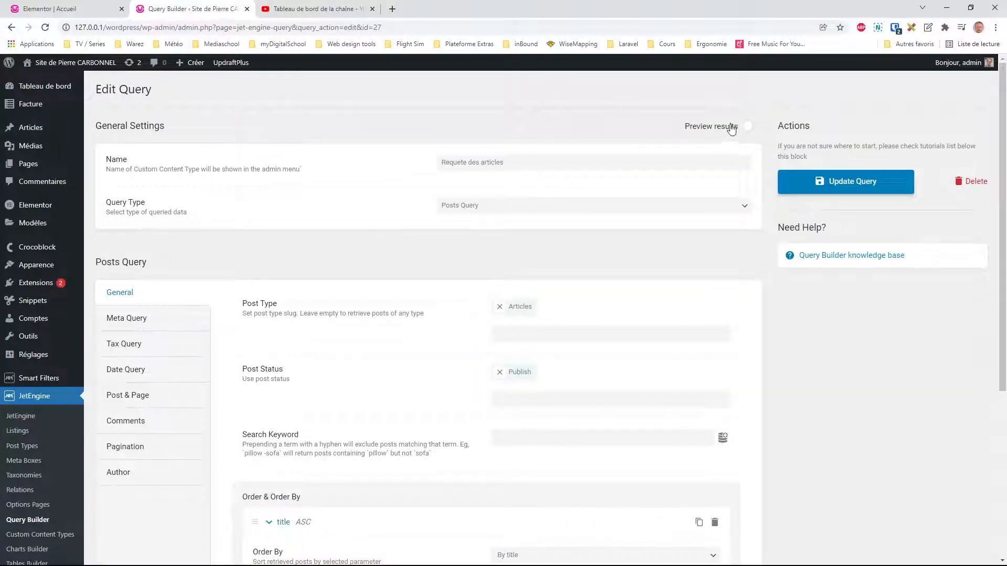
click(747, 127)
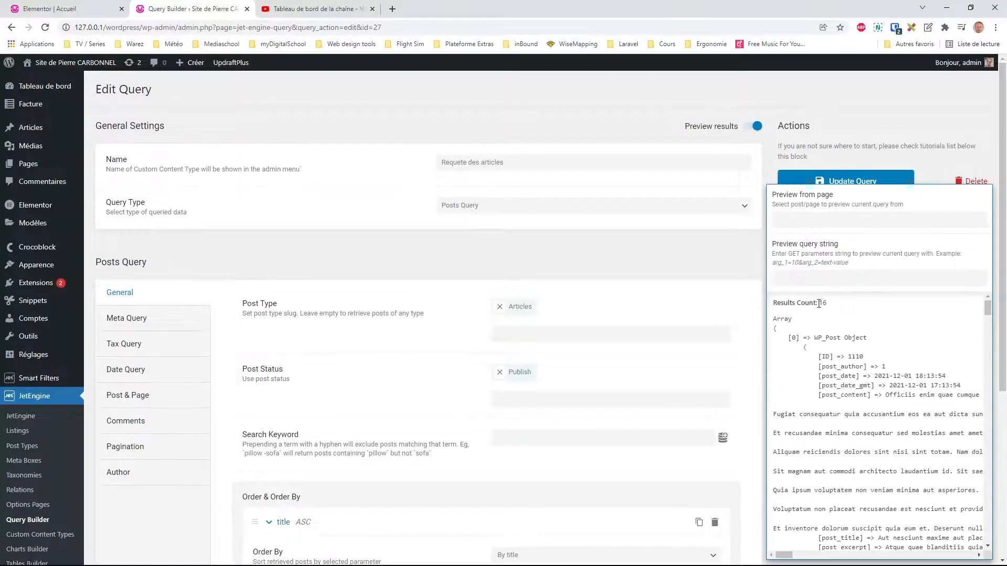
- Add a tax query clause with taxonomy Catégories, field Slug and term atque-modi, and update the query
click(134, 348)
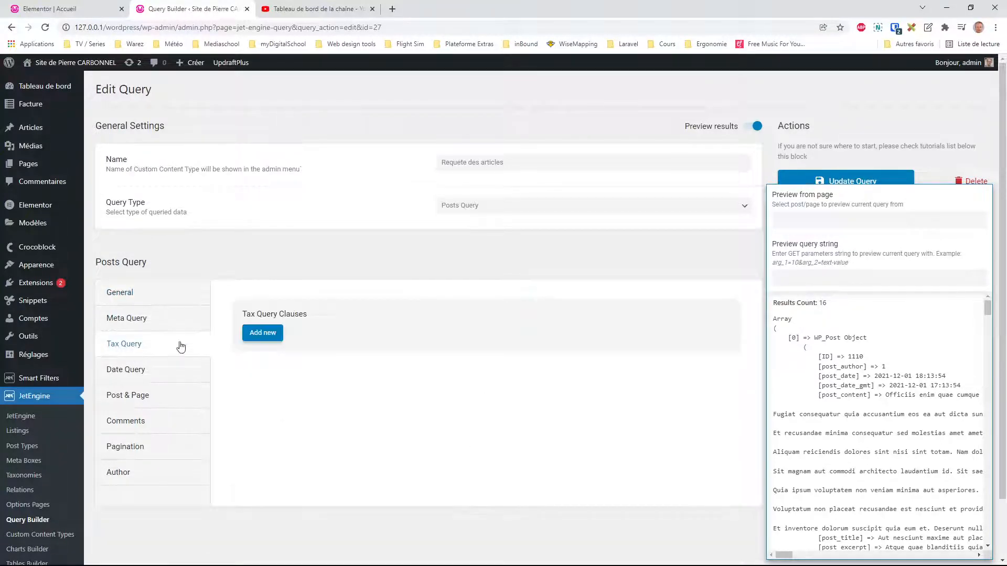
click(262, 333)
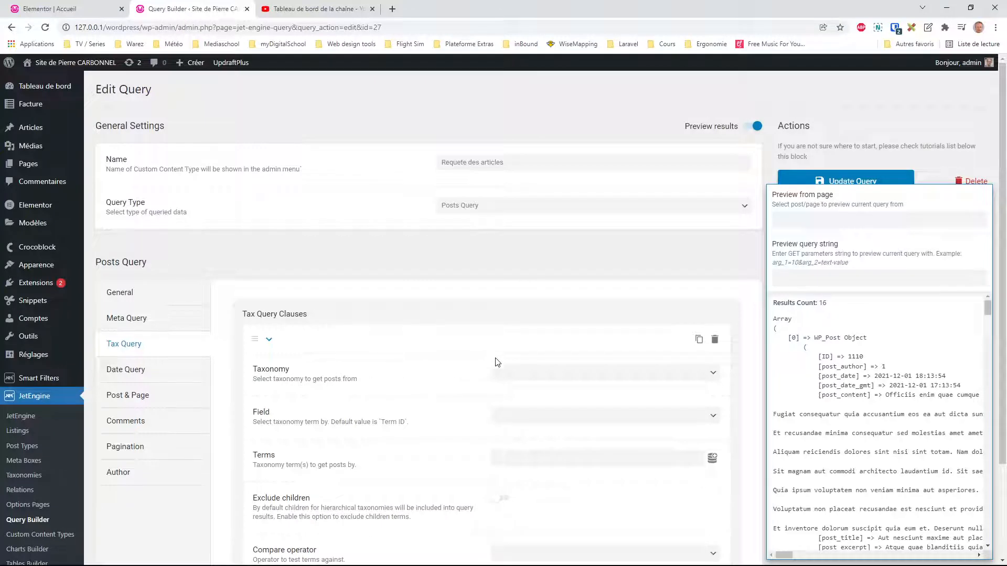
scroll(401, 338, down, 2)
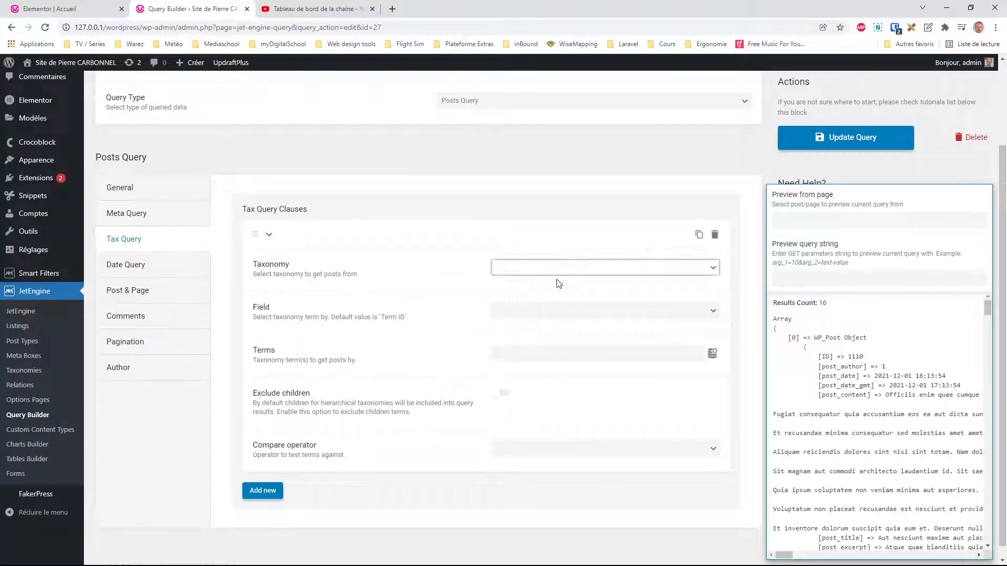
click(544, 290)
click(544, 315)
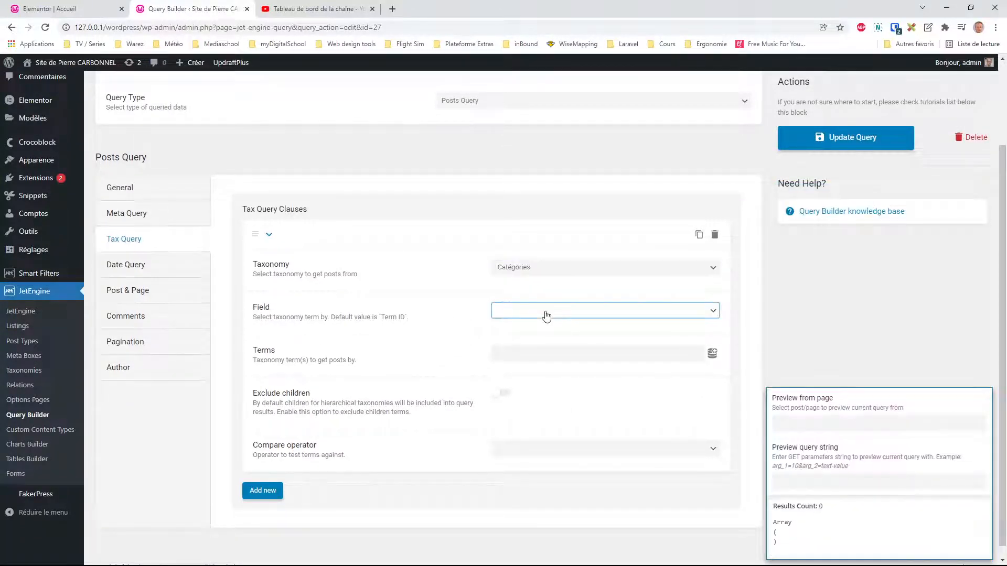
click(516, 355)
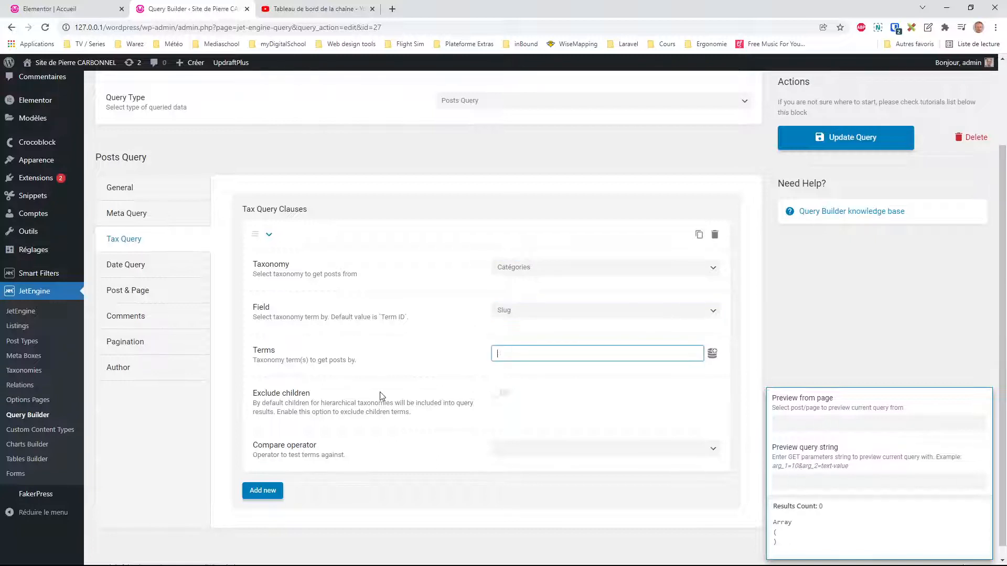
key(ctrl+v)
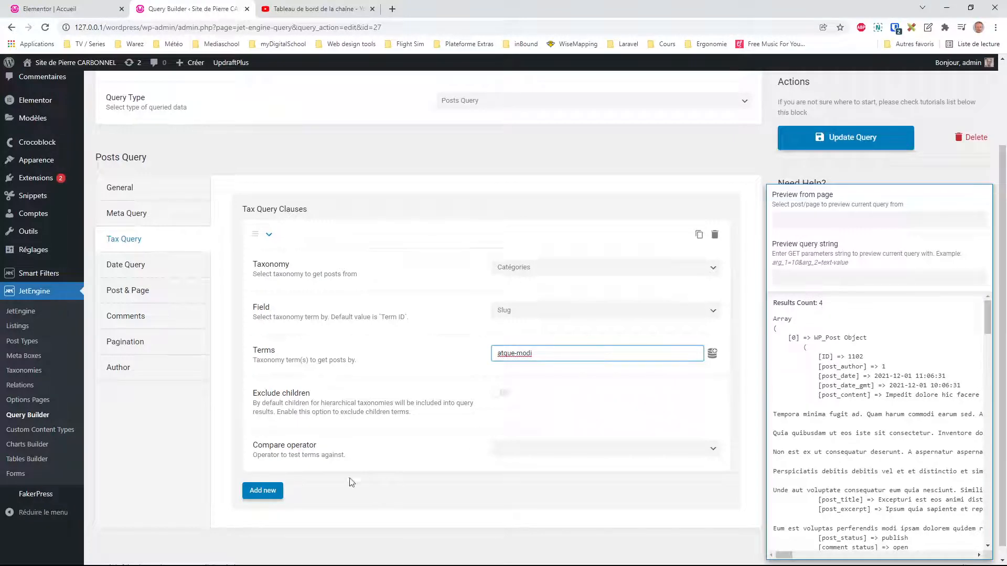
click(857, 138)
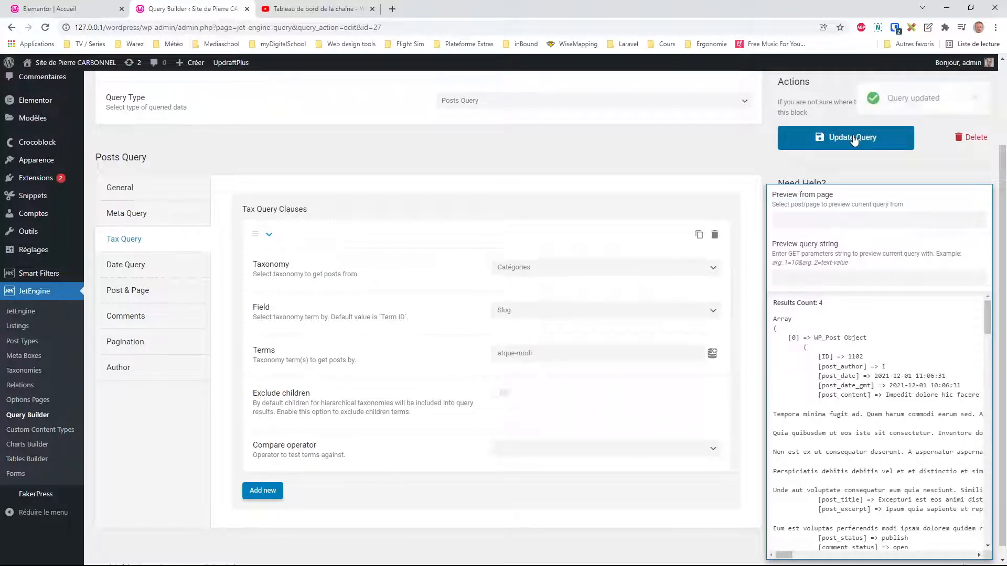
- Reload the Accueil page in Elementor and examine the Listing Grid's general and posts query settings
click(63, 9)
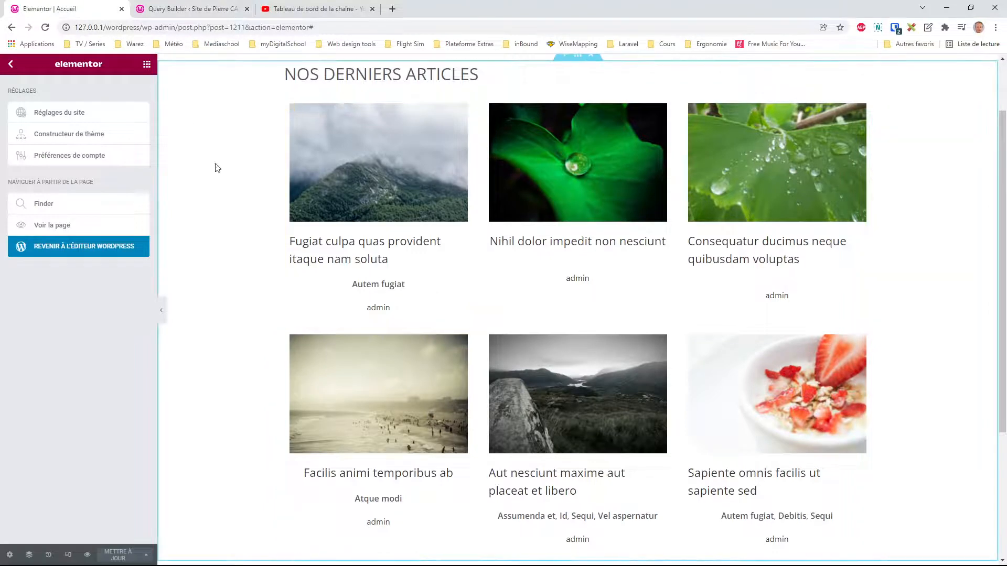
key(F5)
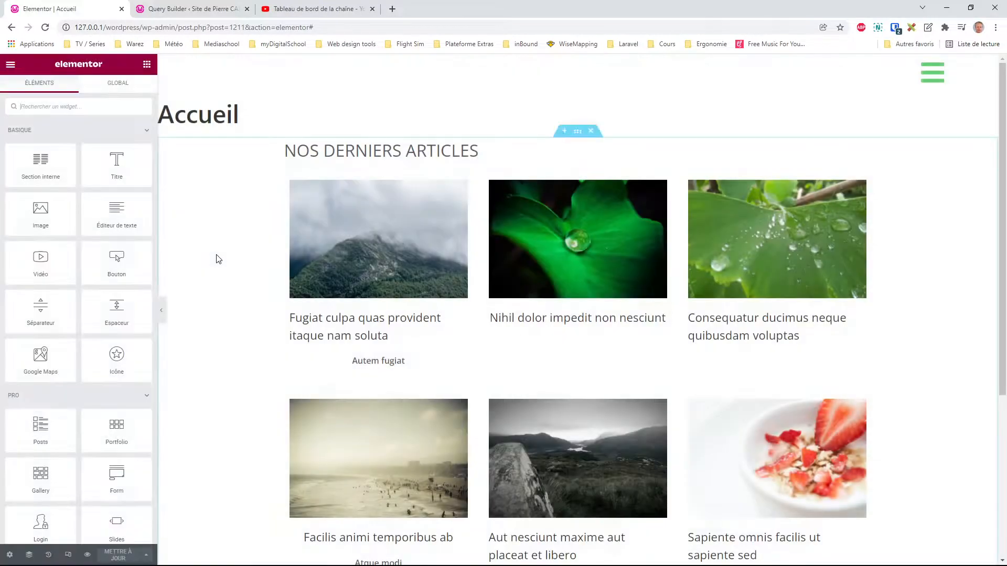
click(866, 177)
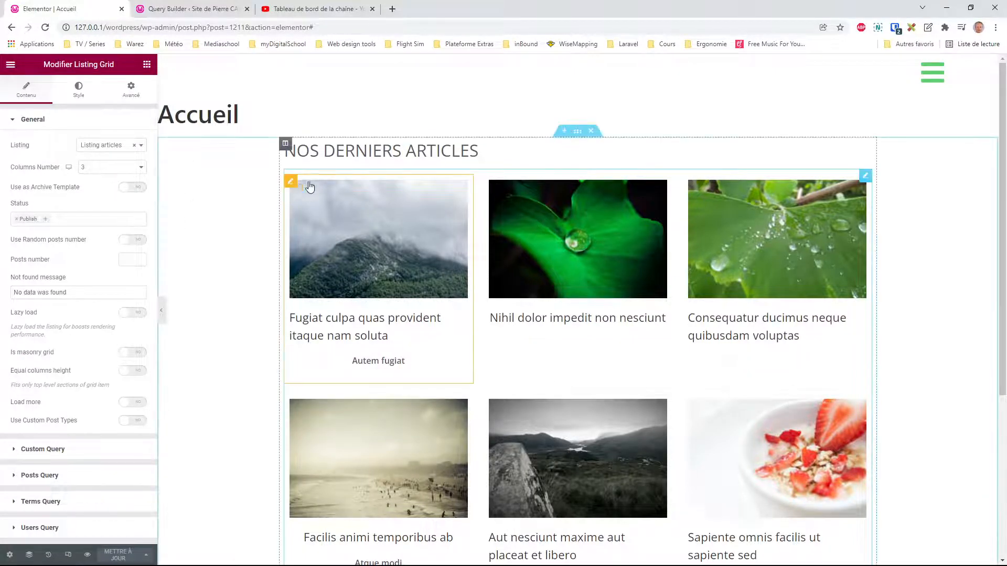
click(9, 554)
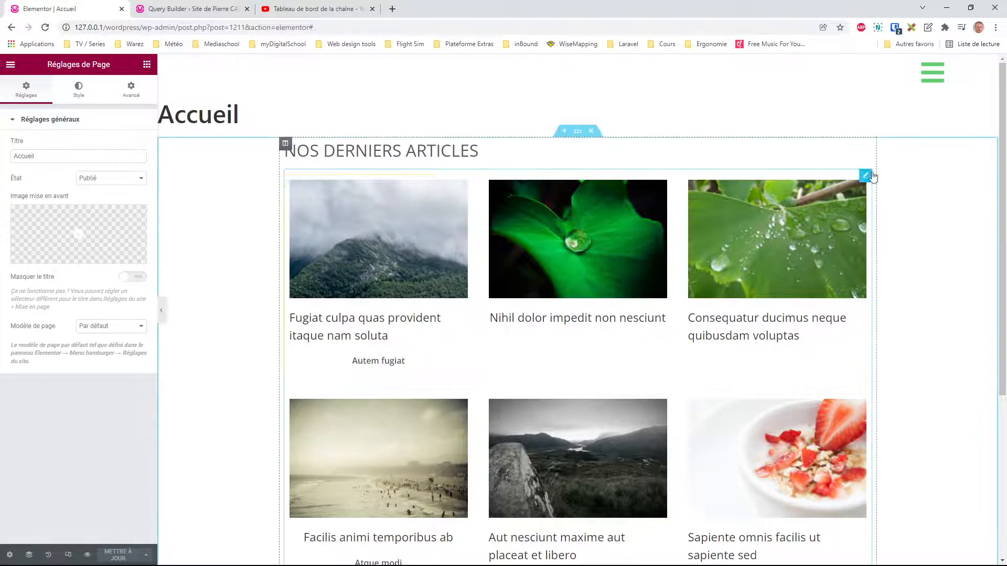
click(865, 176)
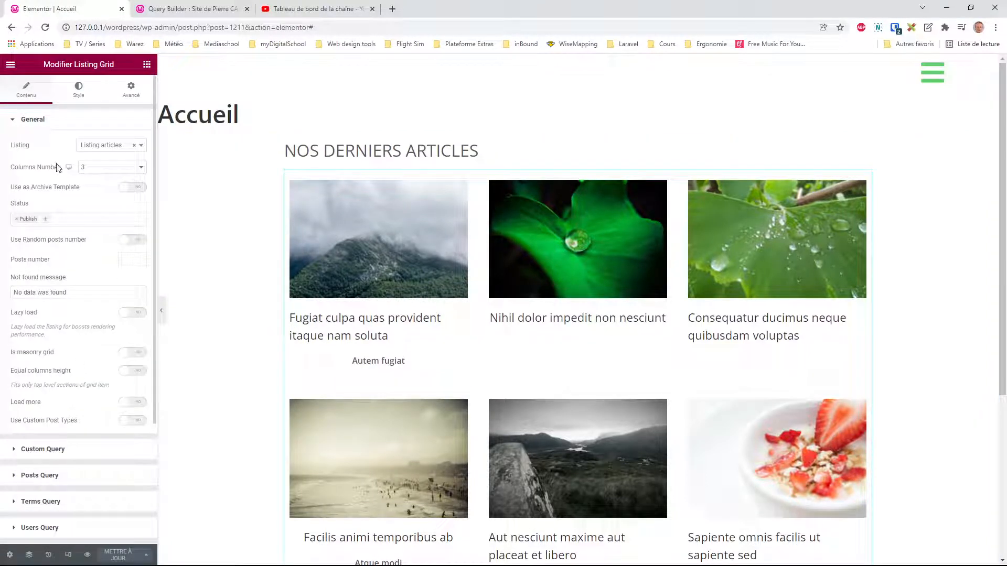
click(45, 476)
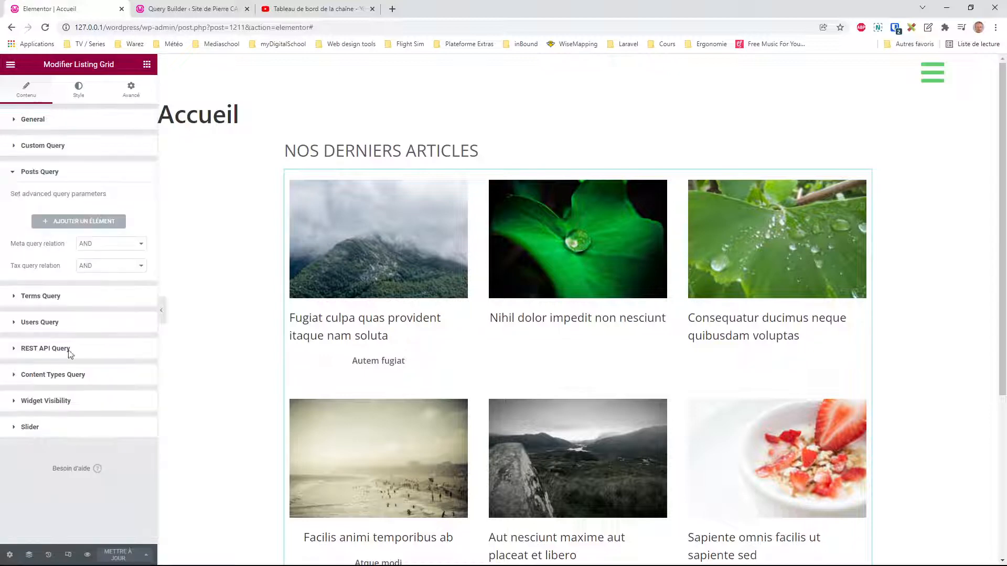
click(36, 121)
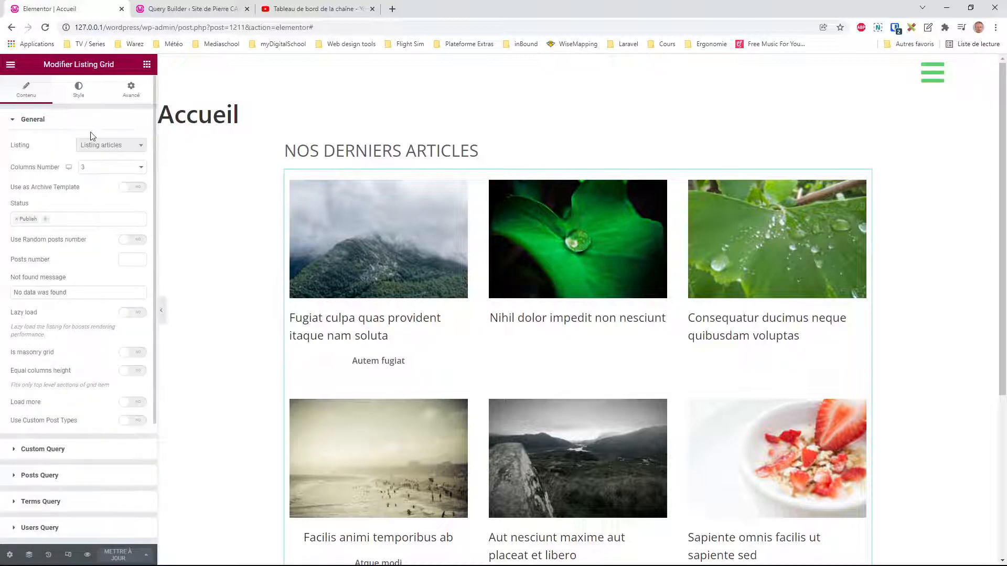
- Set the Listing Grid to 4 columns and a posts number of 100, and update the Accueil page
click(97, 168)
click(97, 234)
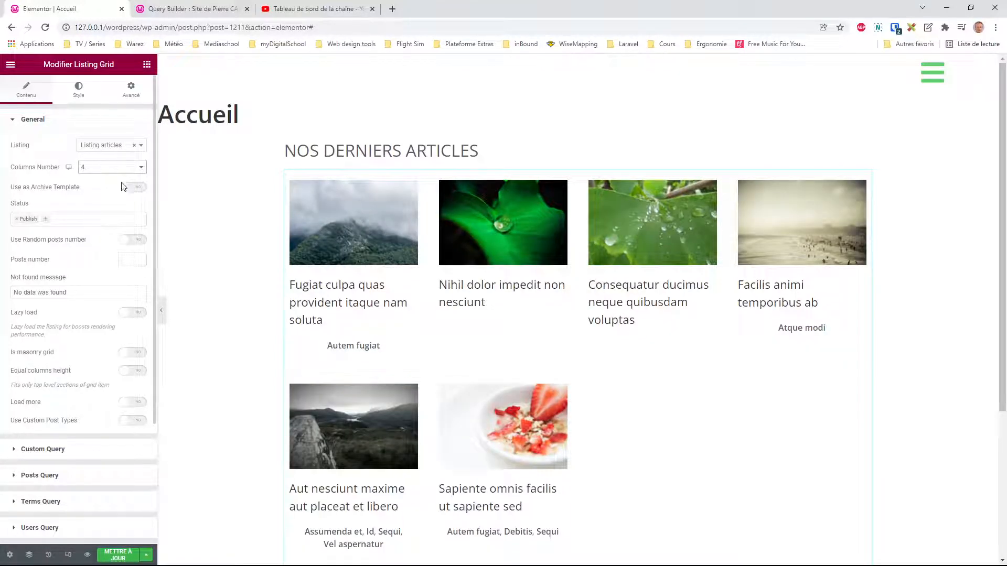
click(135, 257)
text(100)
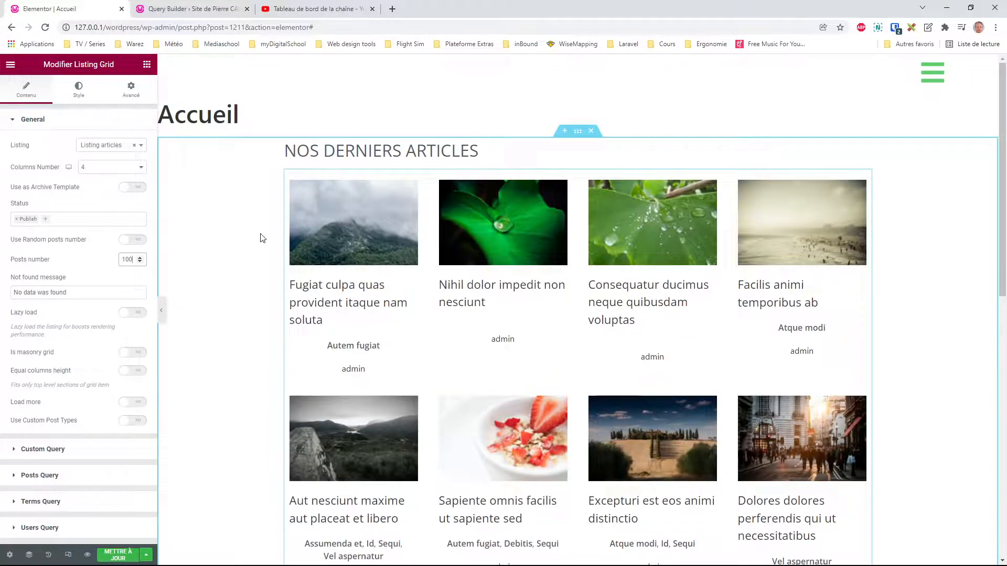
scroll(263, 238, down, 4)
scroll(257, 238, up, 3)
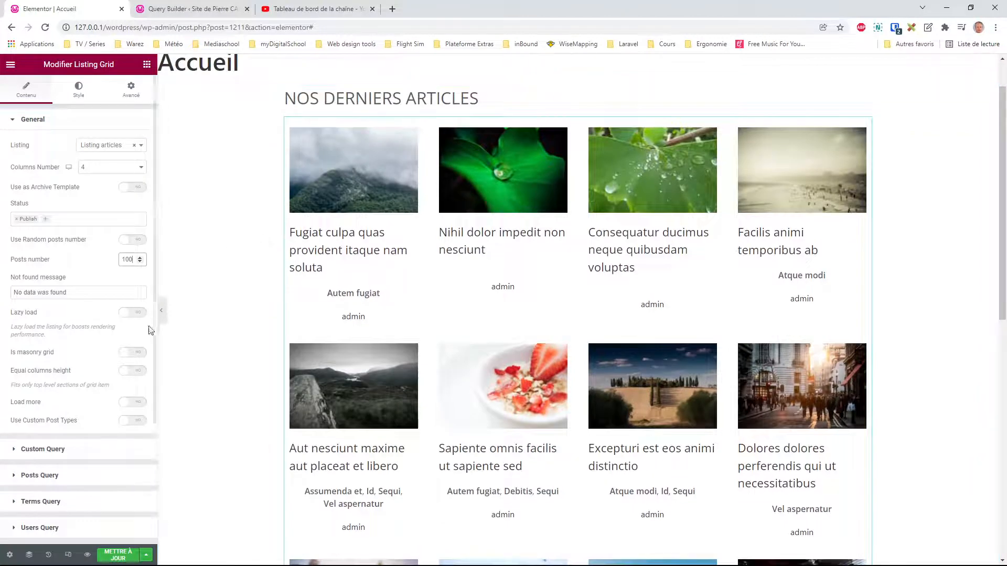
click(45, 502)
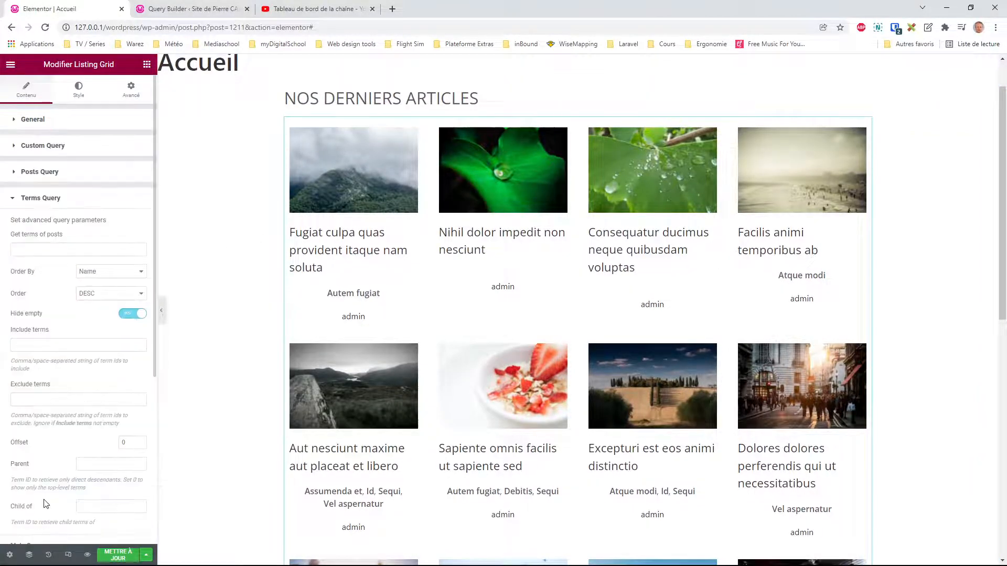
click(24, 122)
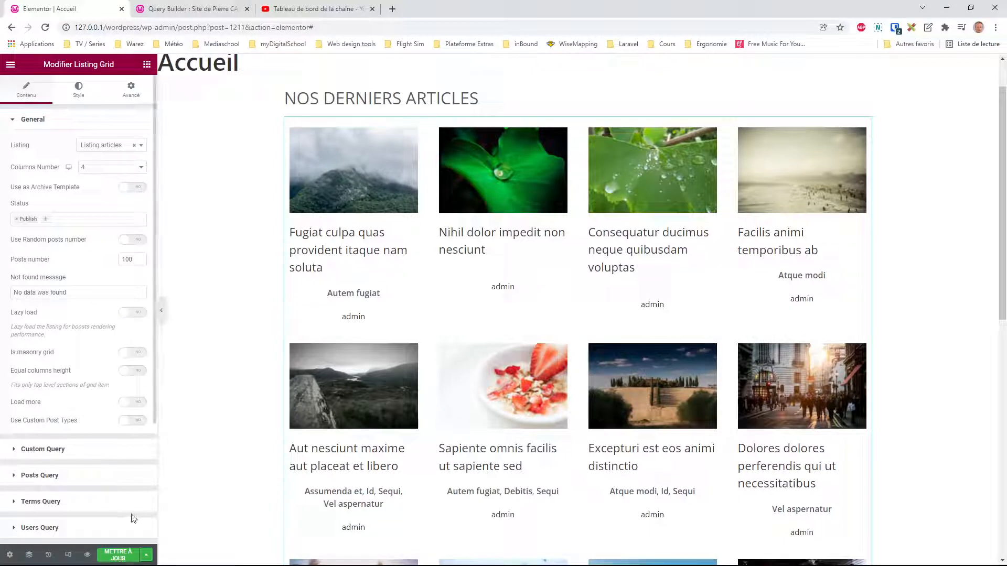
click(118, 555)
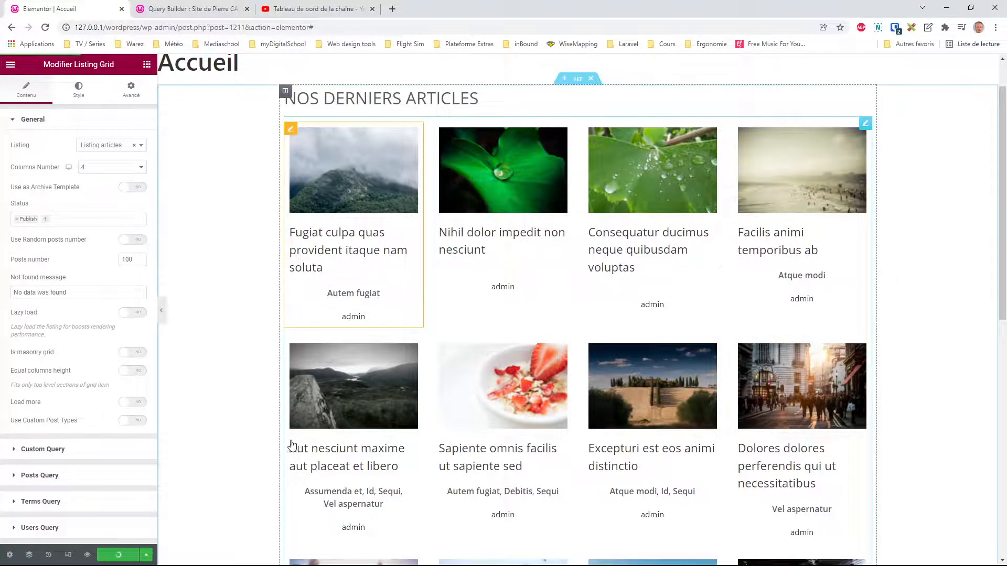
- Leave the Elementor editor and reopen the Requete des articles query to check its settings and previewed results
click(10, 64)
click(79, 249)
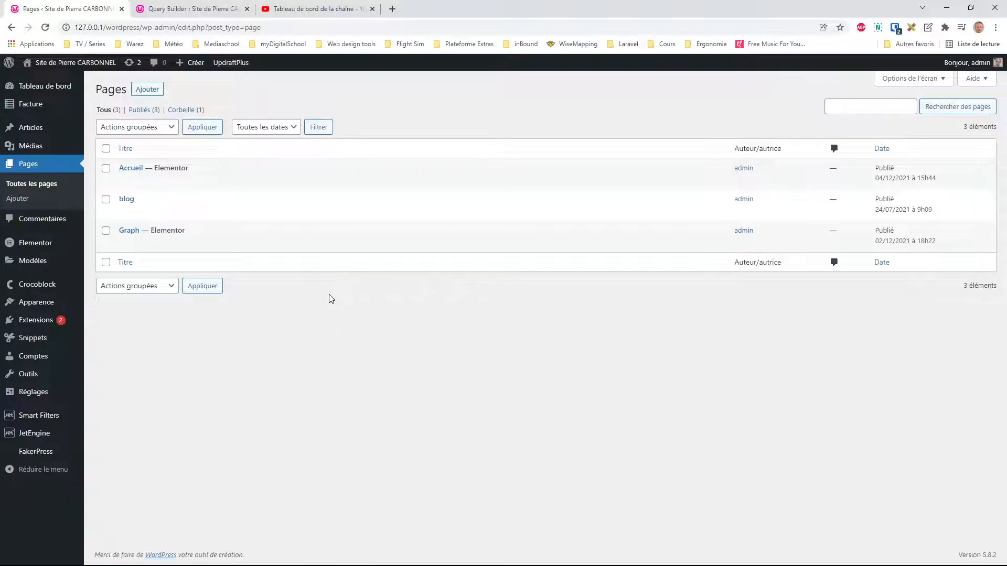
mouse_move(31, 434)
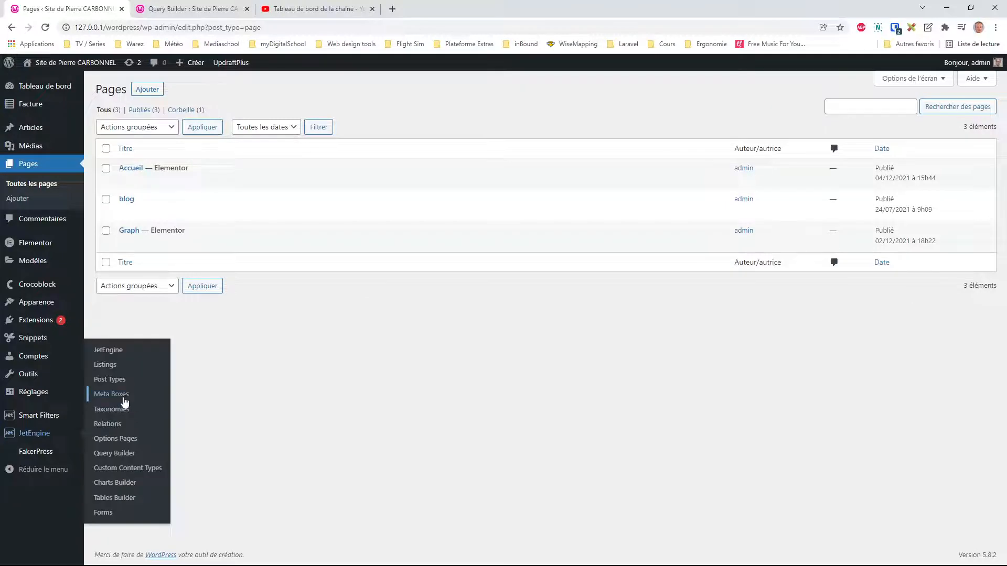
click(120, 453)
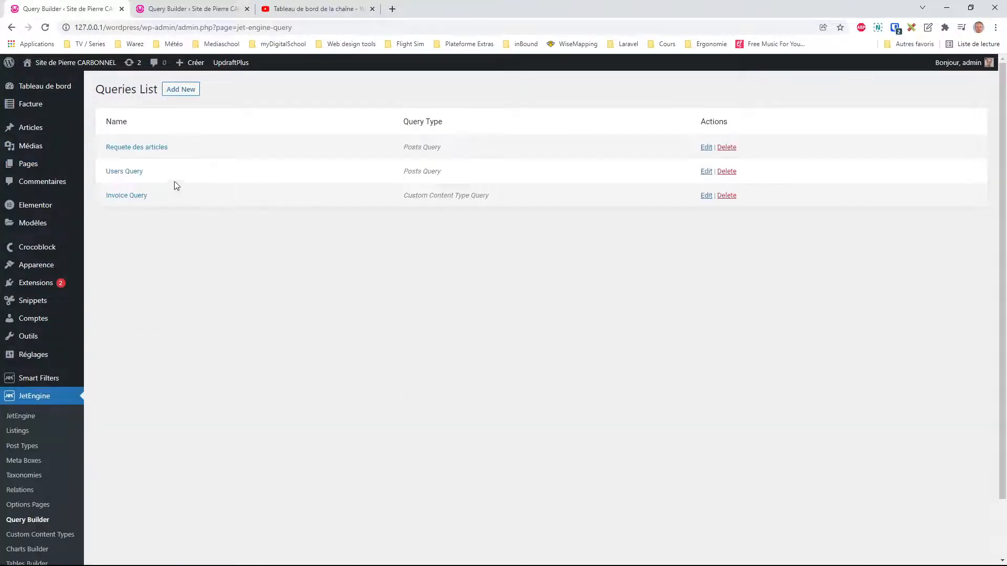
click(133, 150)
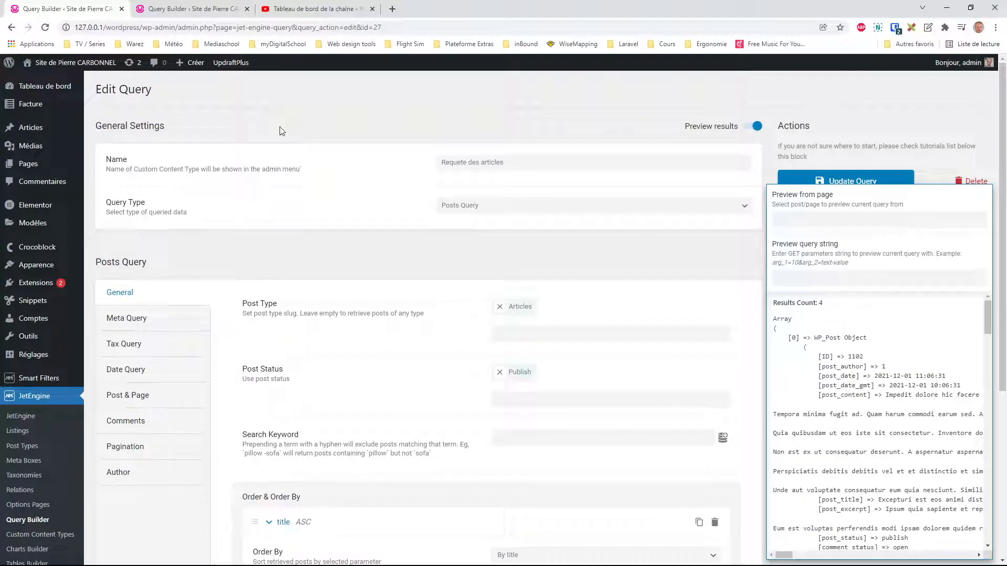
- Go to the JetEngine listing items and check the source of Listing articles
click(23, 432)
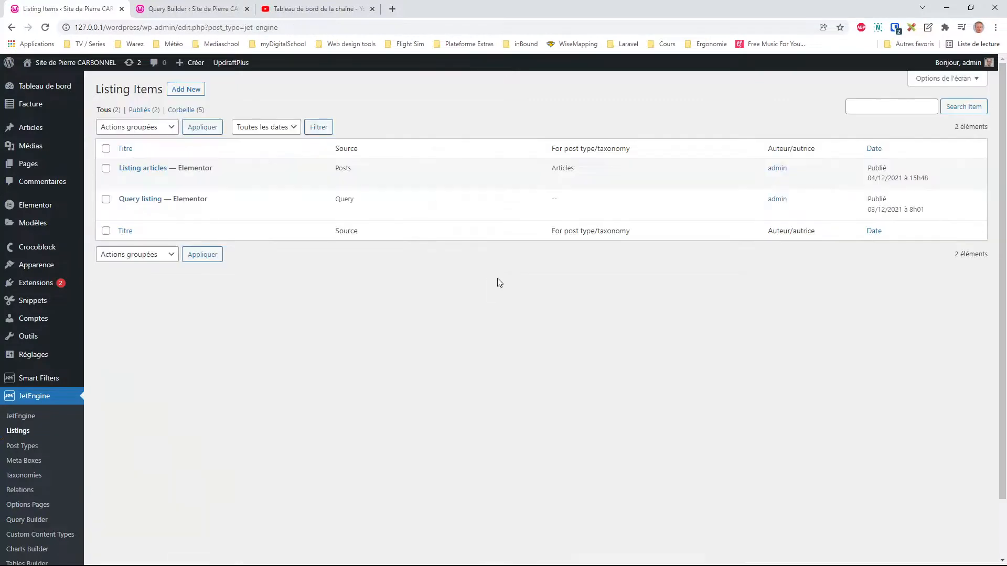
drag(347, 168, 327, 173)
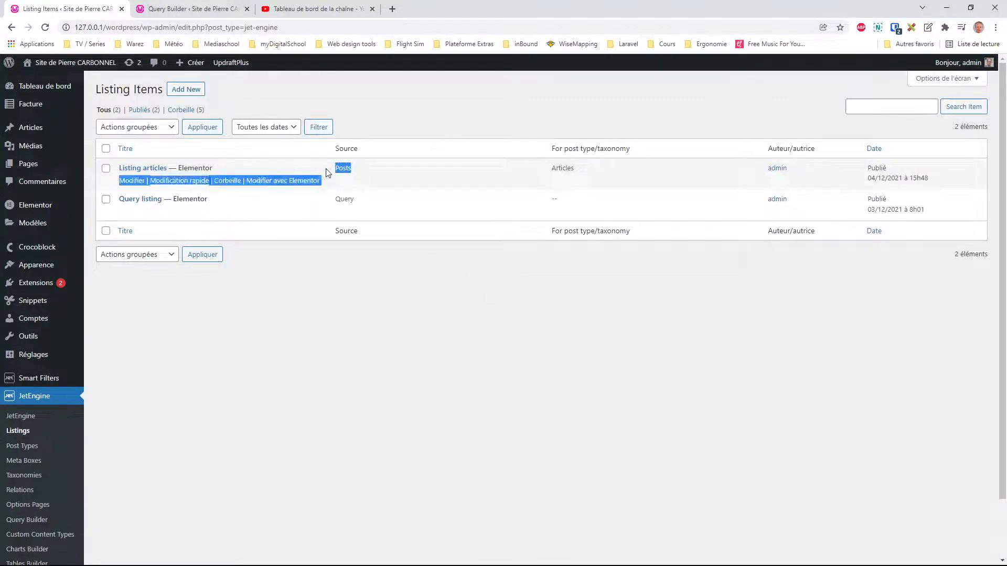
click(343, 168)
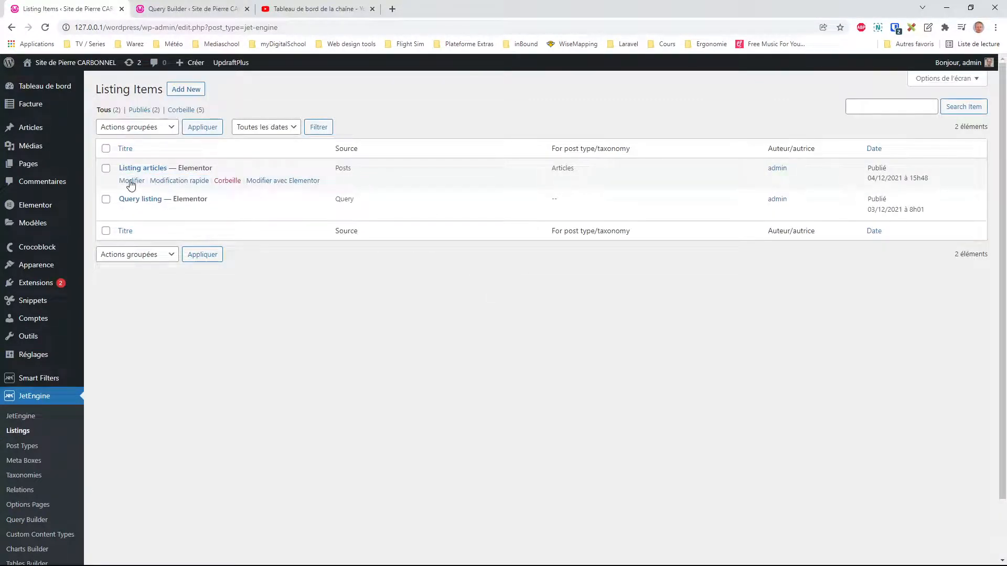
- Edit Listing articles with Elementor, set its listing source to Query Builder with the Requete des articles query, and update it
click(292, 183)
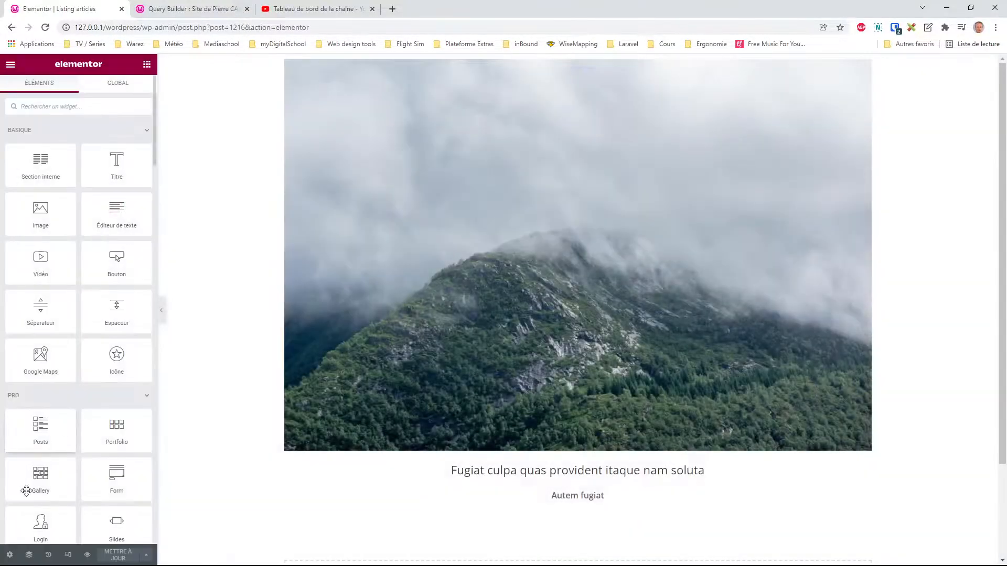
click(10, 556)
click(13, 176)
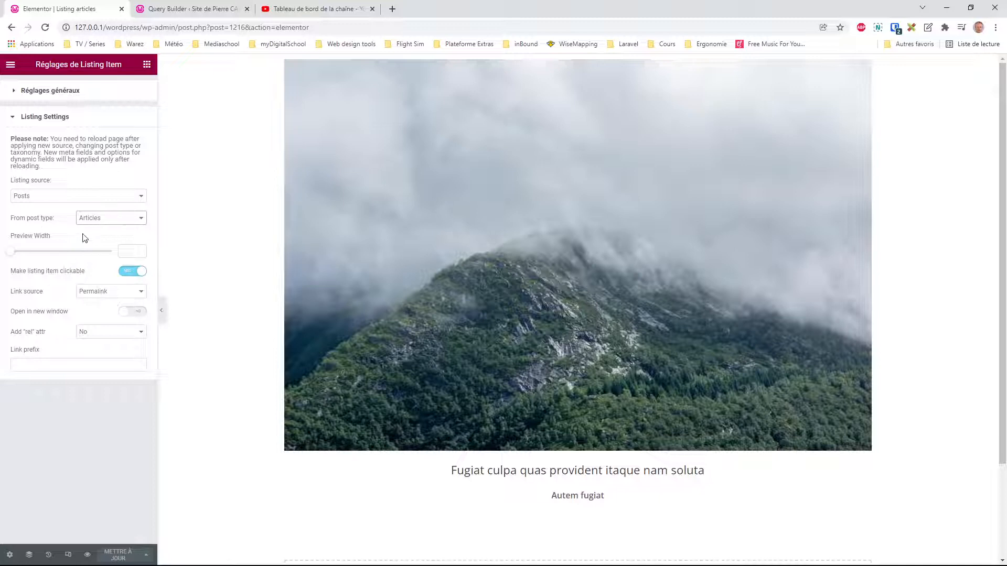
click(107, 197)
click(76, 227)
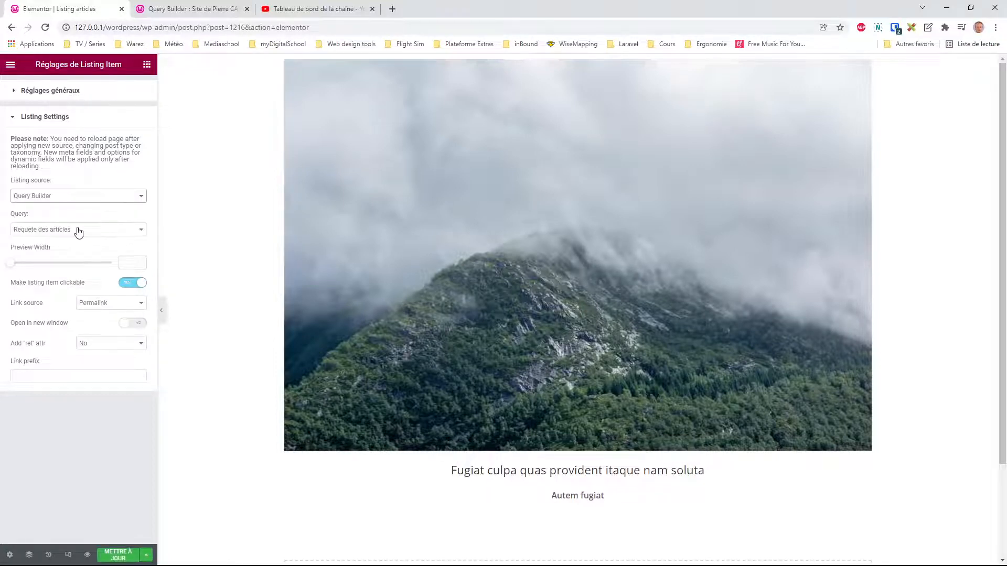
click(118, 554)
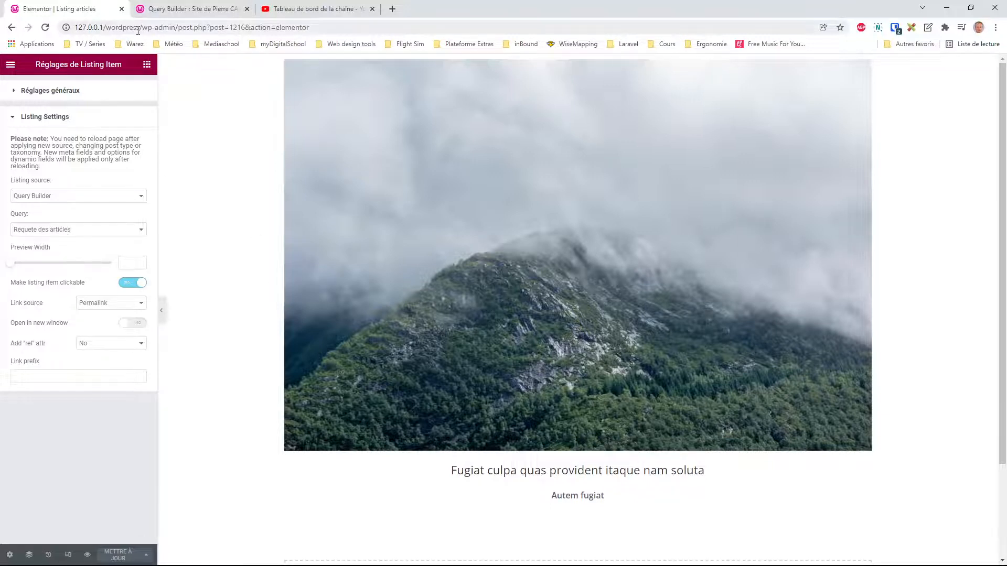
- Leave the Elementor editor for the listing items, and go through the site's pages to view the published Accueil page
drag(143, 26, 416, 45)
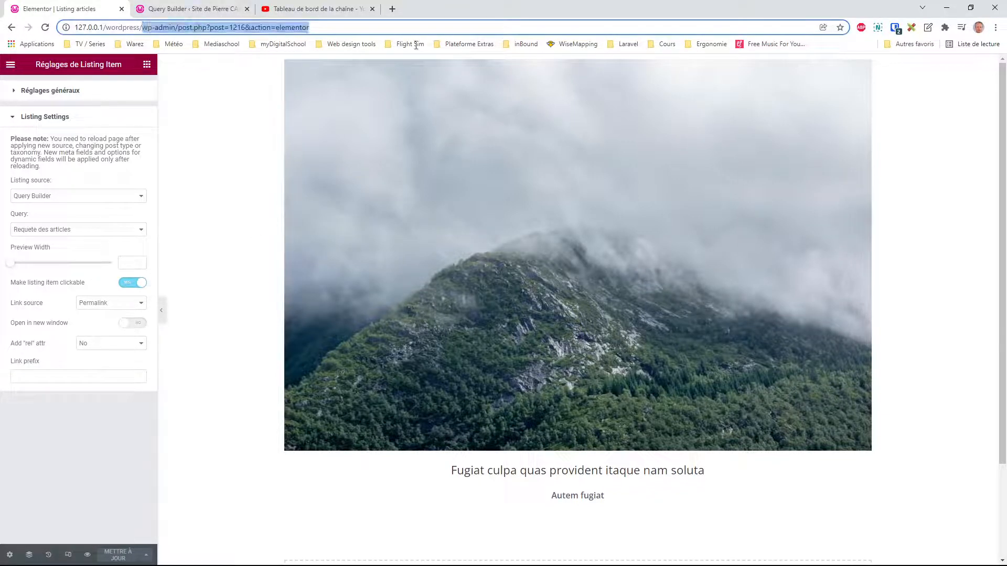
click(10, 64)
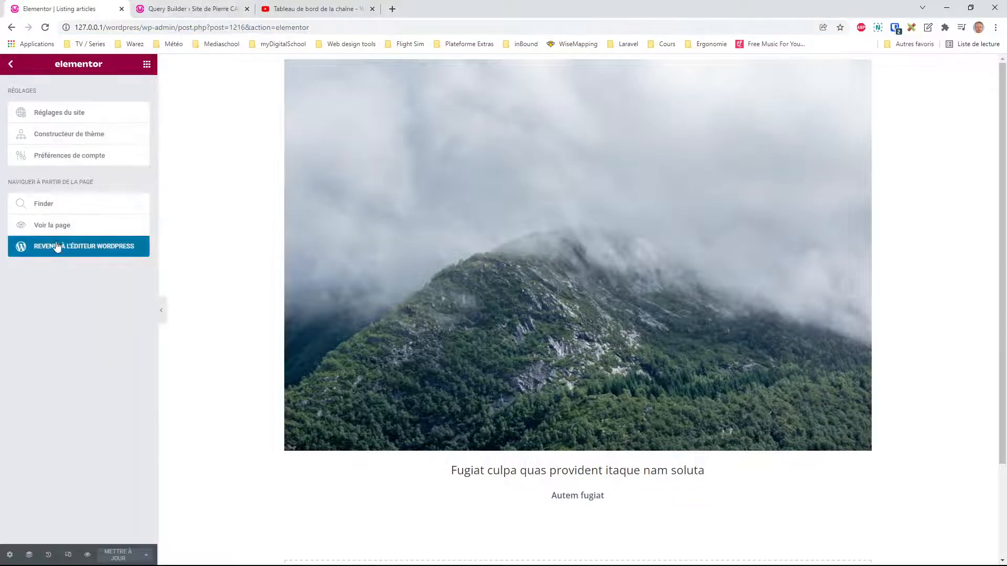
click(58, 250)
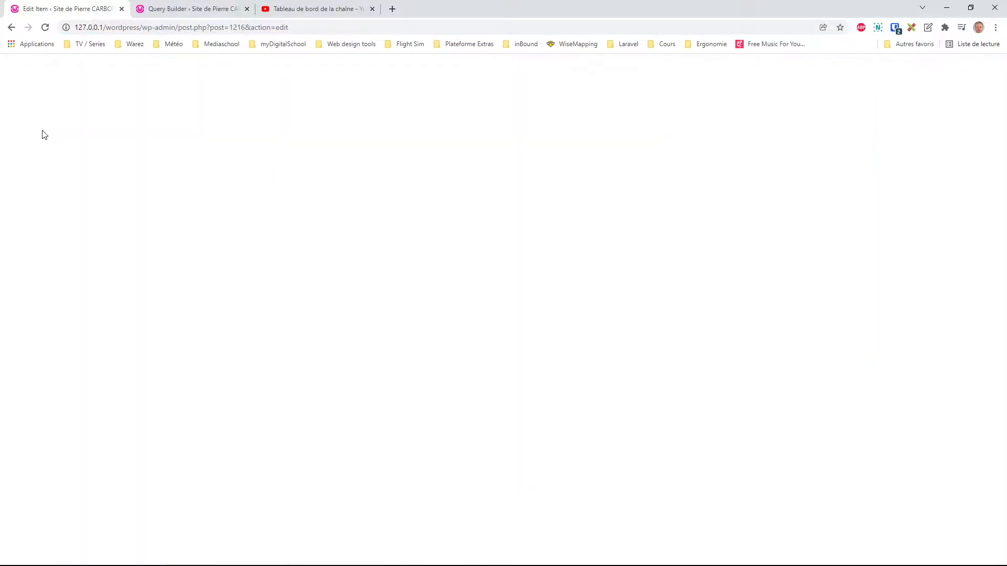
click(16, 70)
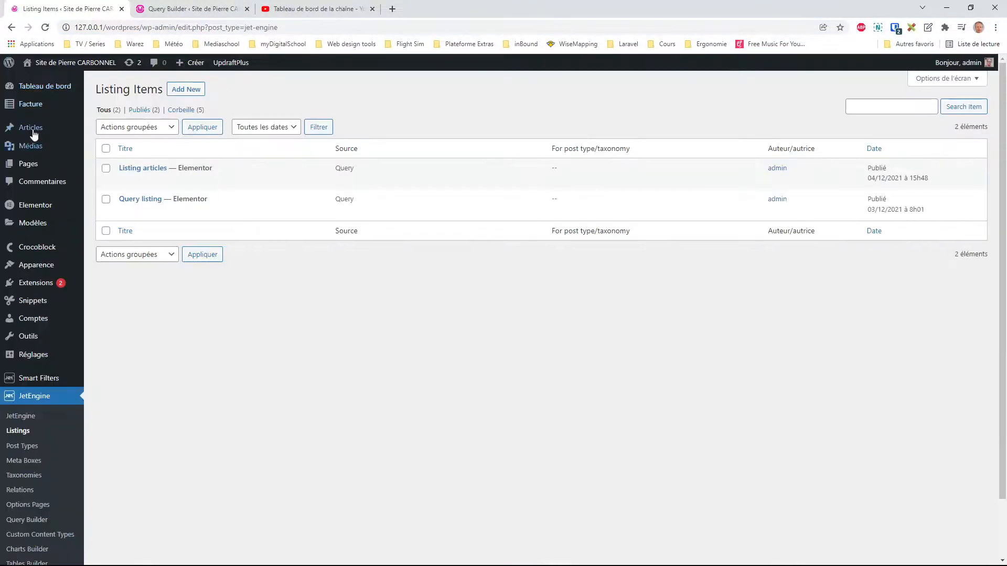
click(28, 170)
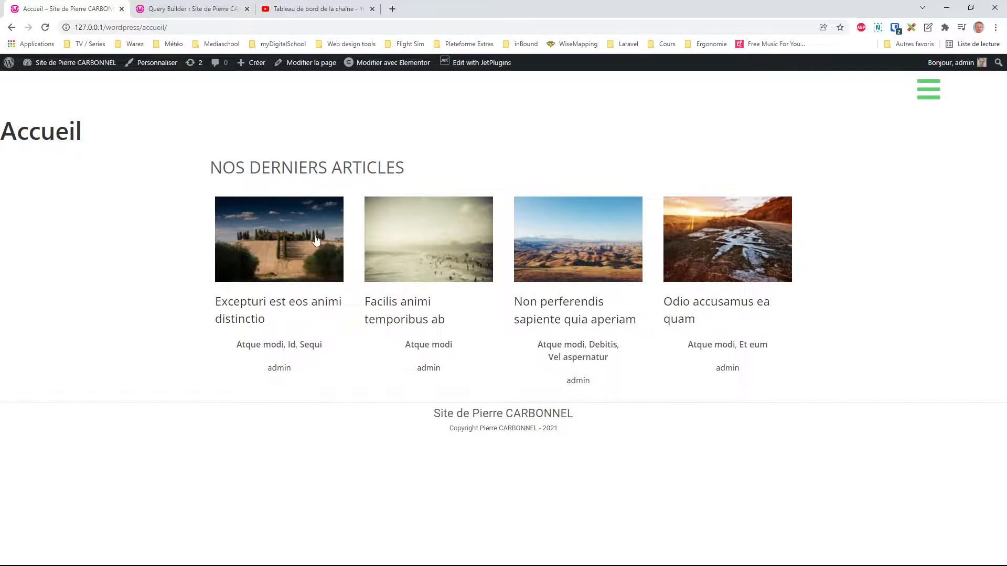
- Test the article links in the Accueil grid by opening the first two articles, returning to the page after each
click(296, 251)
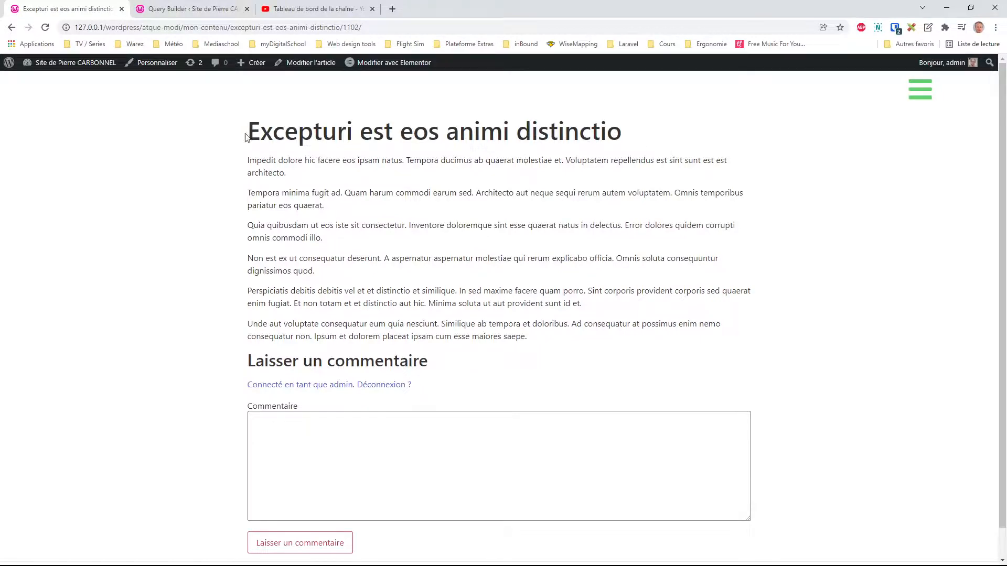
click(12, 27)
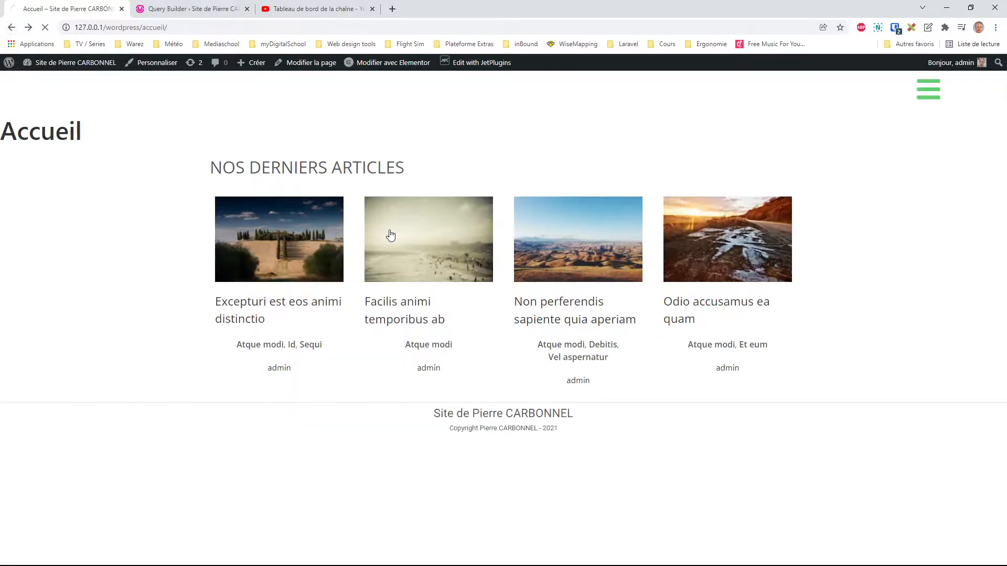
click(391, 235)
key(alt+Left)
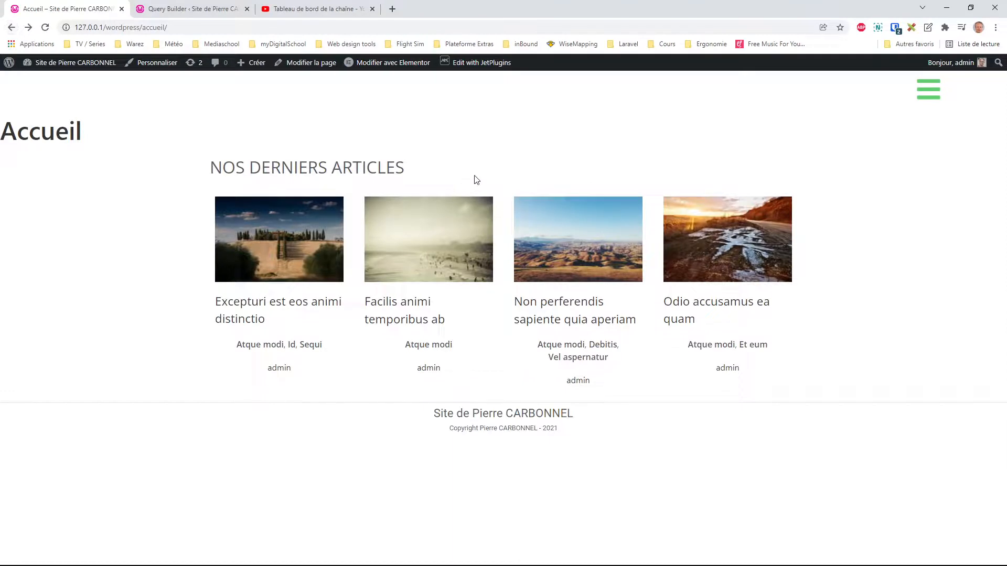